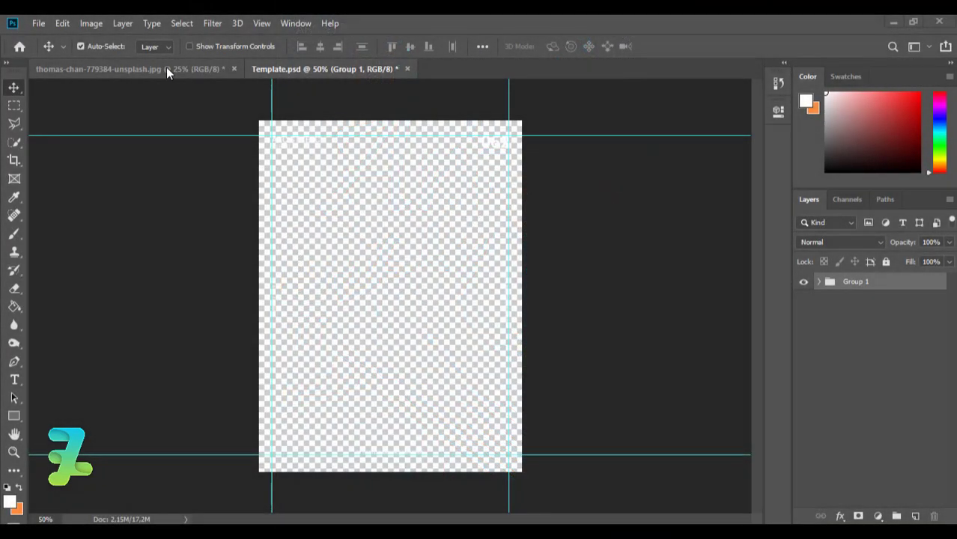
Copy the thomas-chan street photo into Template.psd as Layer 1 above Group 1, then re-dock its tab.
left_click(166, 67)
right_click(166, 67)
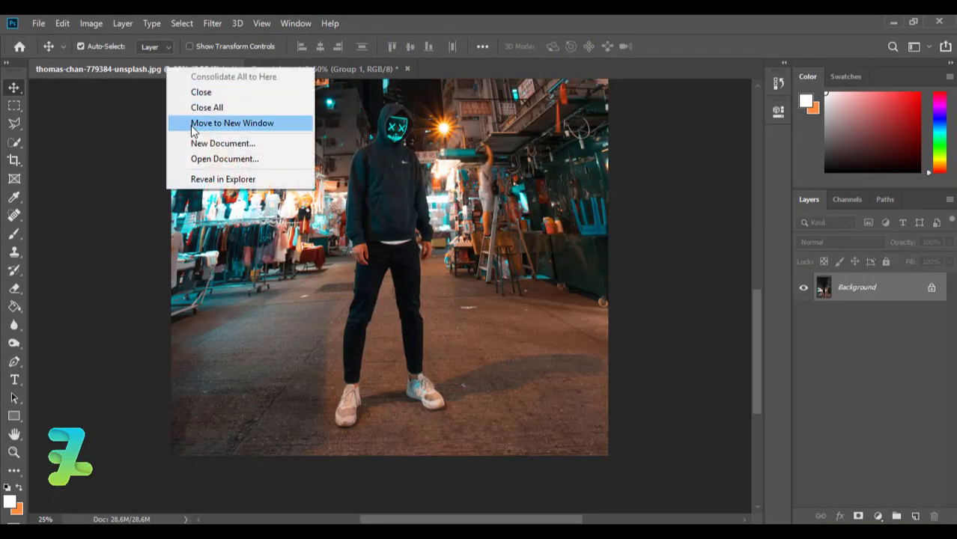
left_click(193, 125)
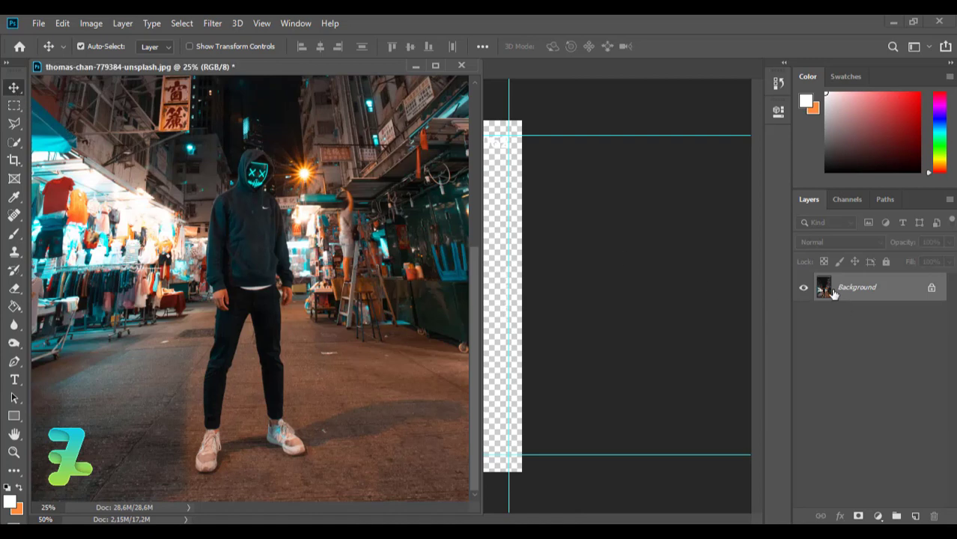
left_click_drag(833, 292, 503, 281)
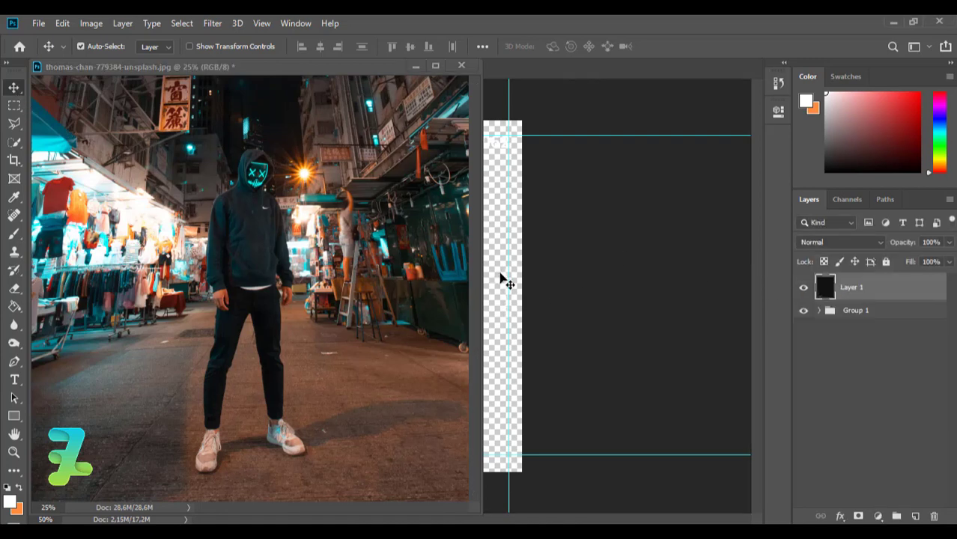
left_click_drag(314, 83, 357, 75)
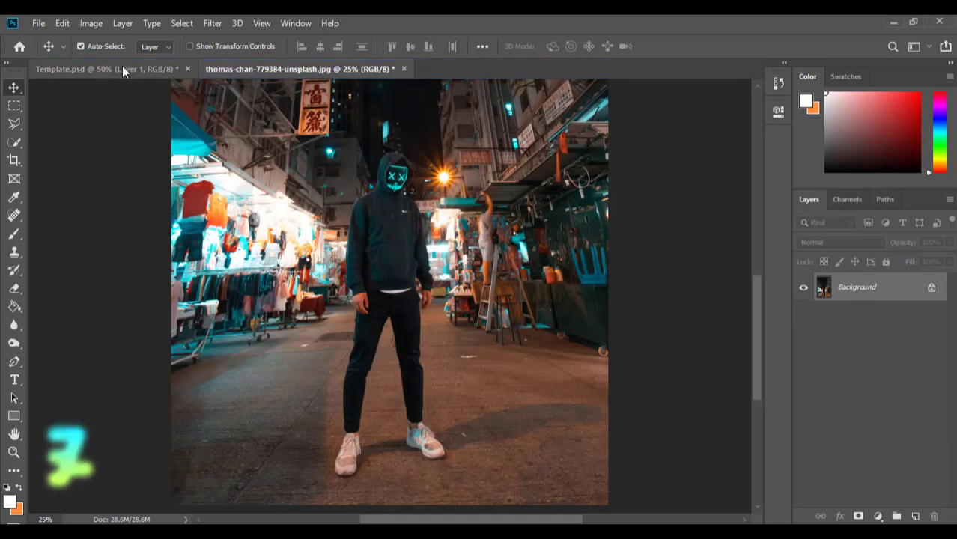
left_click(122, 68)
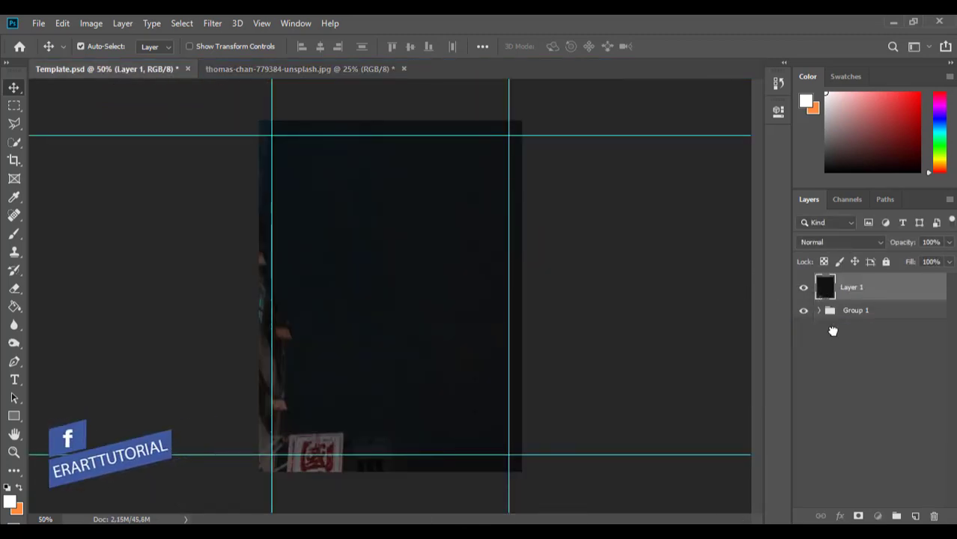
Move Layer 1 below Group 1, then scale it to 45.71% and position it to fill the poster.
left_click_drag(833, 337, 816, 333)
key("ctrl+minus")
key("ctrl+minus")
key("ctrl+minus")
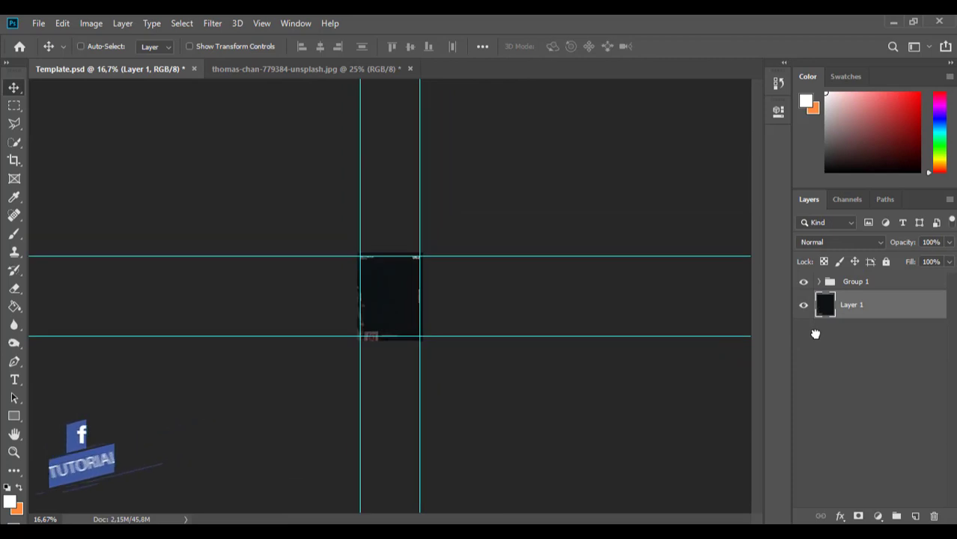
key("ctrl+t")
key("ctrl+minus")
key("ctrl+minus")
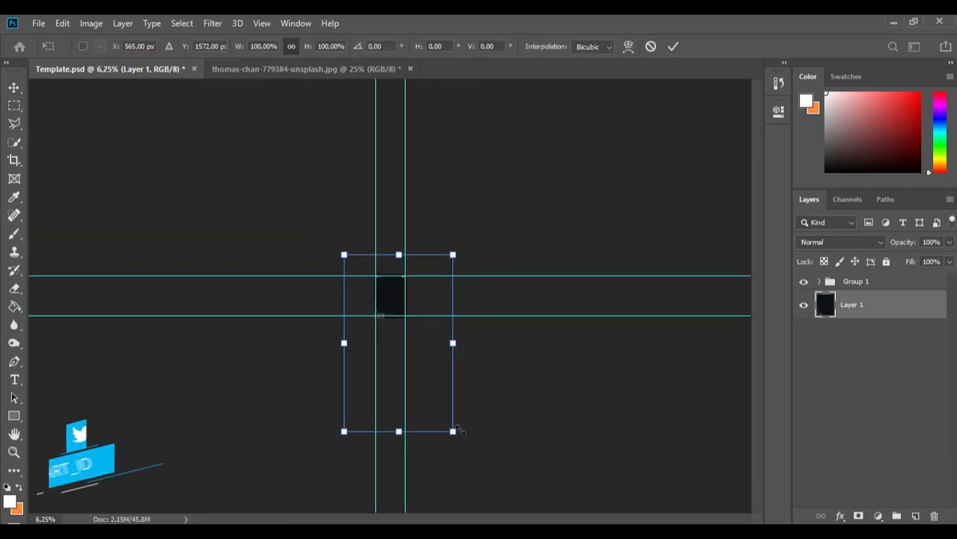
left_click_drag(436, 413, 382, 295)
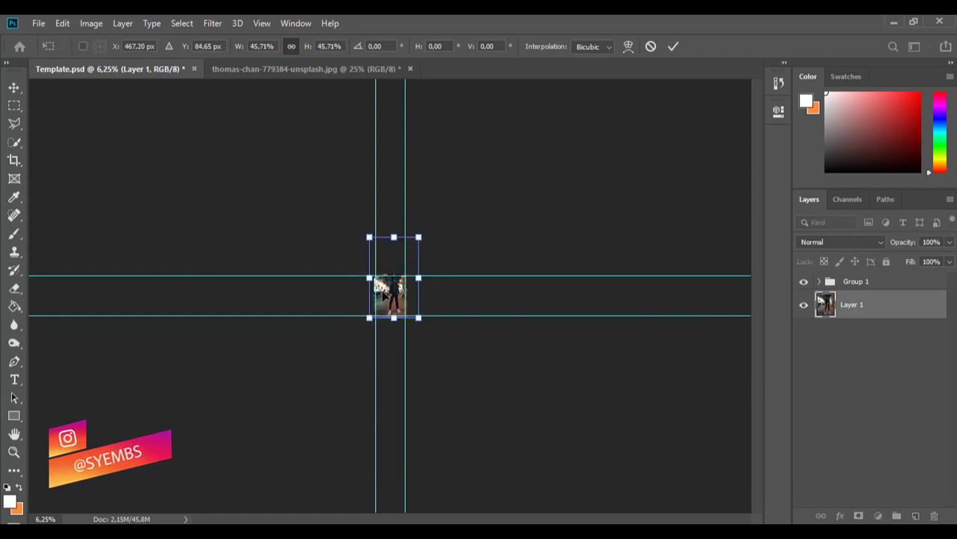
scroll(381, 294, "up", 2)
scroll(382, 294, "up", 1)
scroll(382, 295, "up", 1)
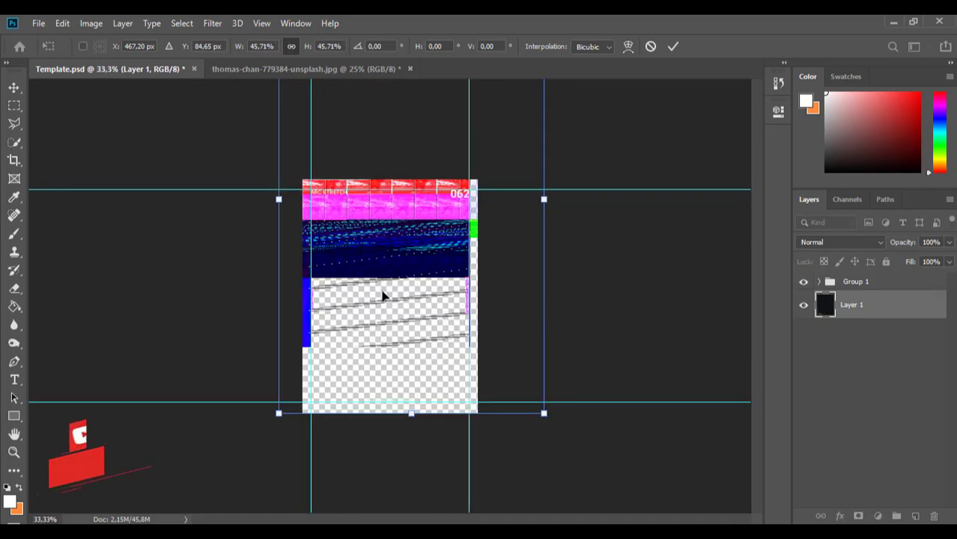
scroll(381, 295, "up", 1)
scroll(381, 290, "up", 1)
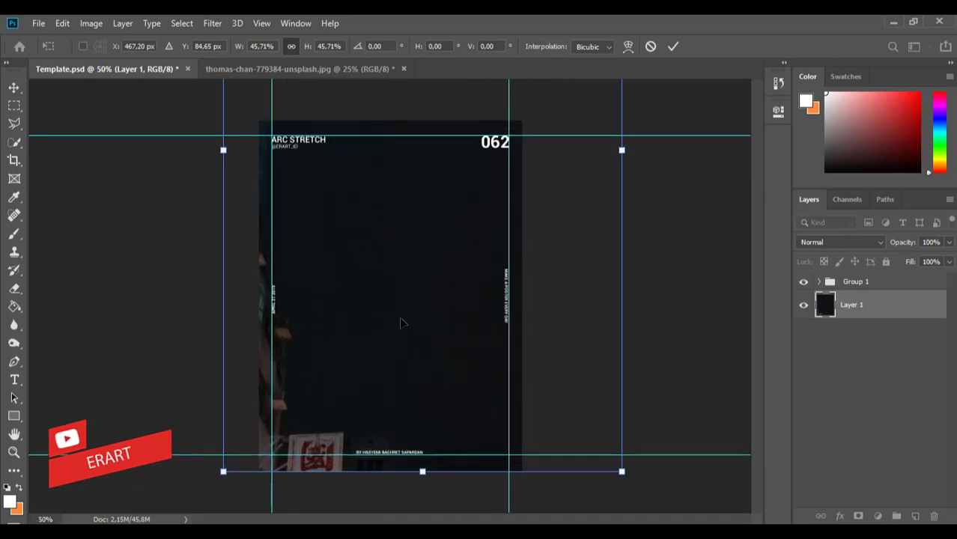
mouse_move(399, 320)
left_mouse_down()
mouse_move(352, 350)
mouse_move(364, 368)
left_mouse_up()
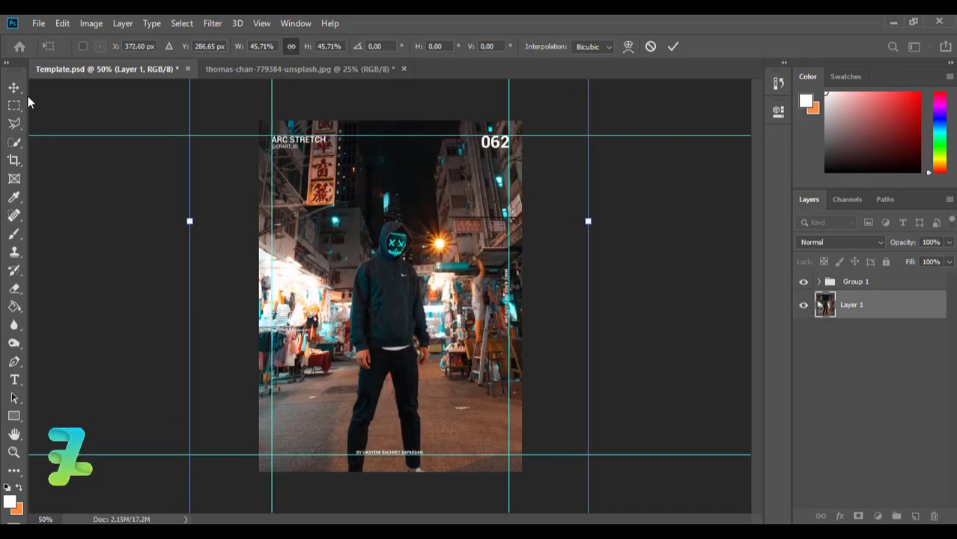
key("Return")
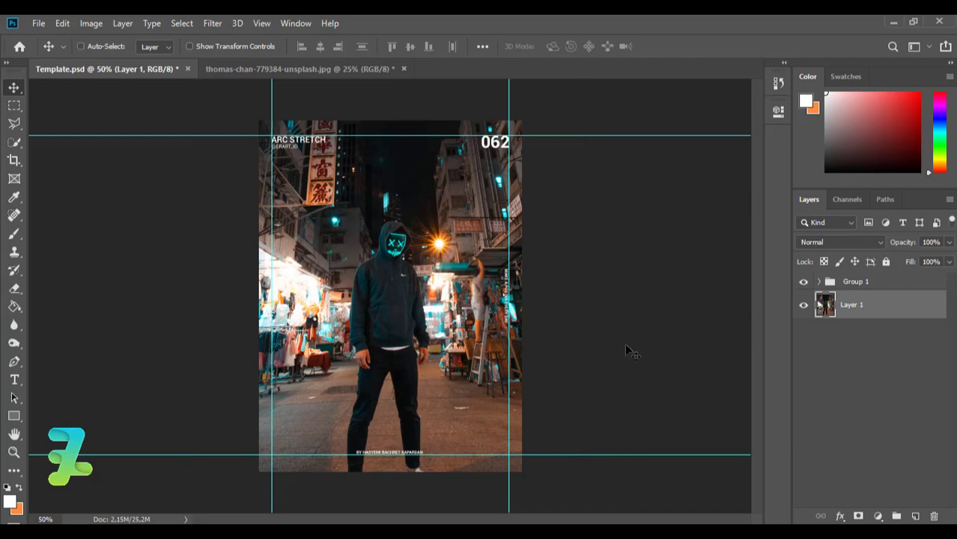
Select a rectangle around the glowing masked face and copy it onto a new Layer 2.
key("ctrl+1")
key("m")
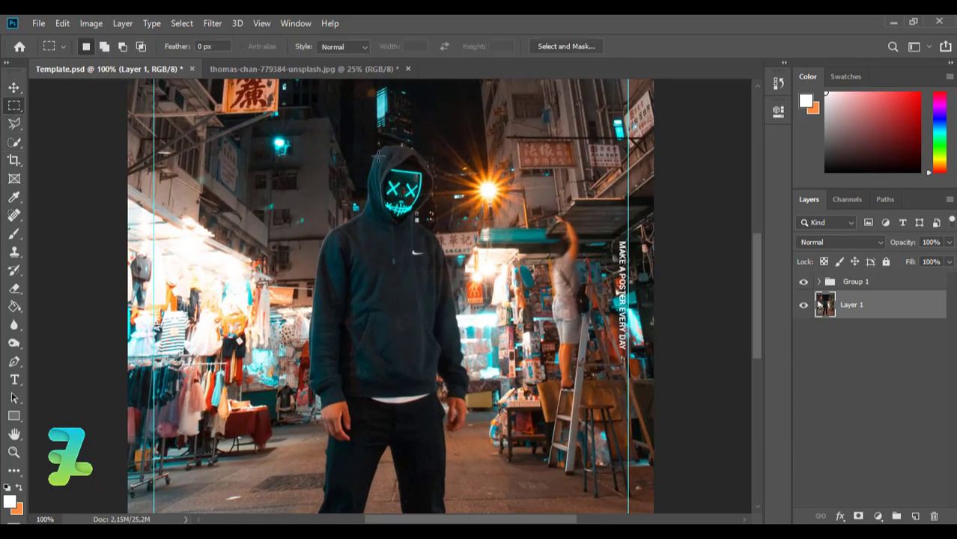
left_click_drag(380, 155, 422, 336)
left_click(14, 88)
key("ctrl+j")
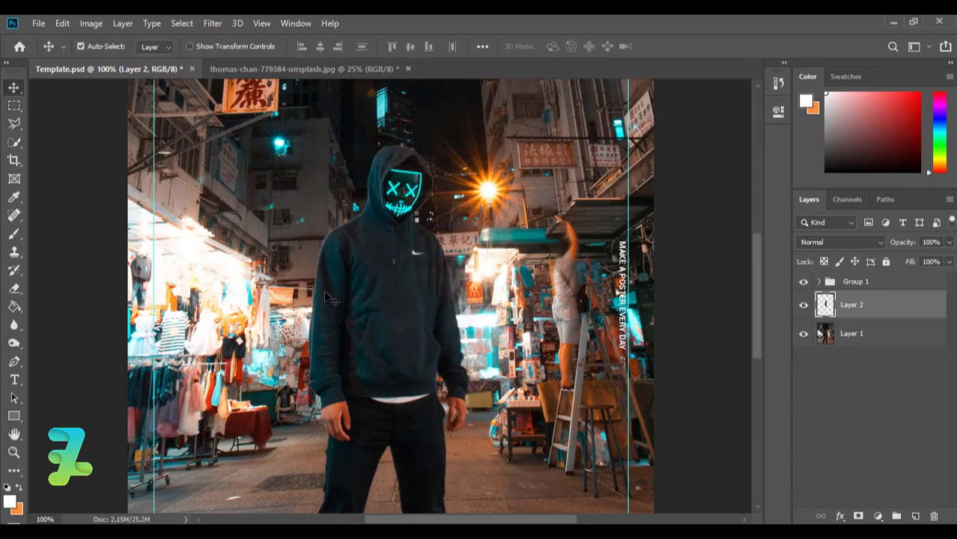
Rotate the face copy 90° clockwise with Edit > Transform.
left_click(62, 23)
mouse_move(108, 341)
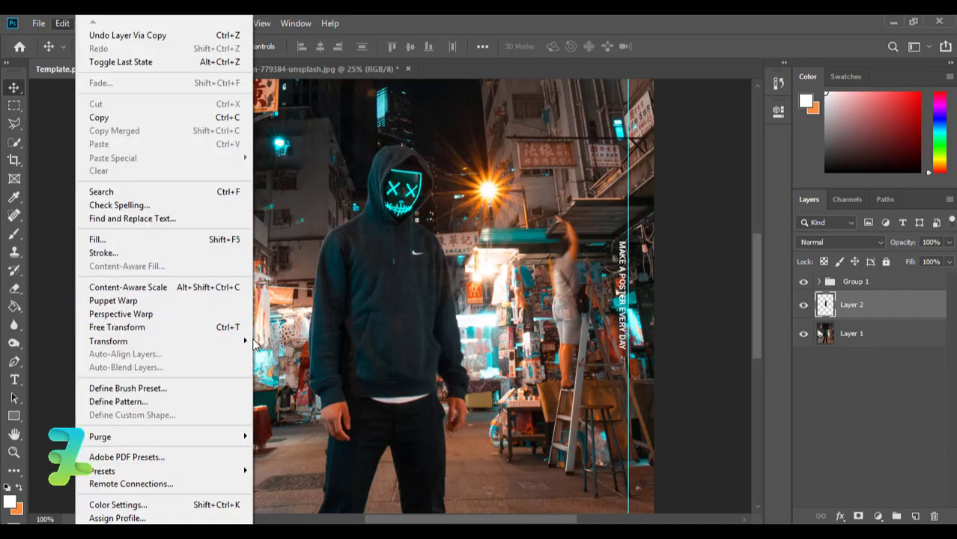
left_click(297, 463)
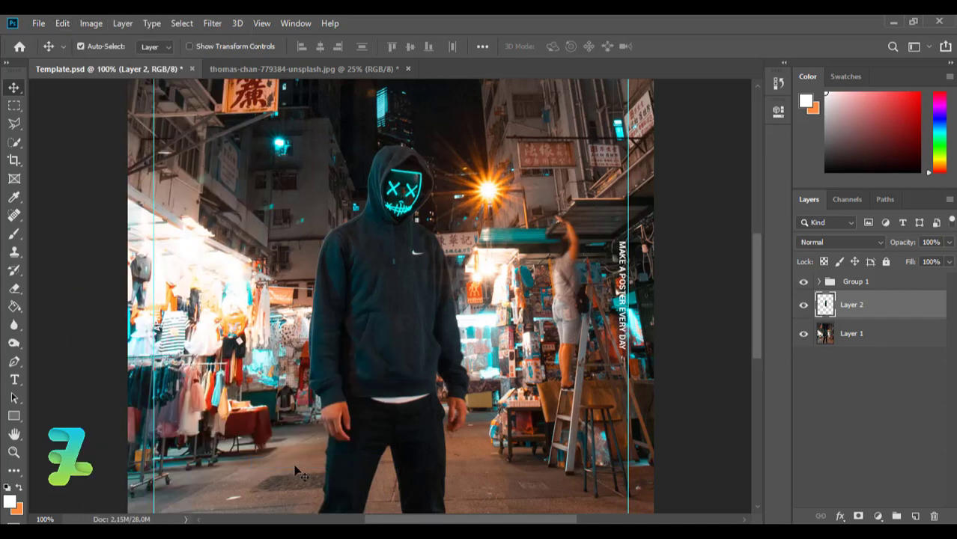
left_click(212, 23)
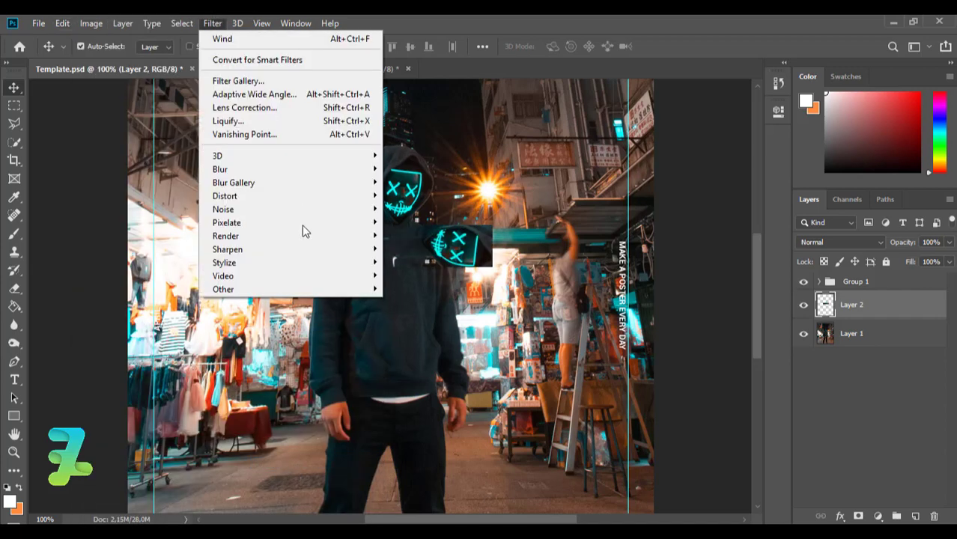
mouse_move(289, 263)
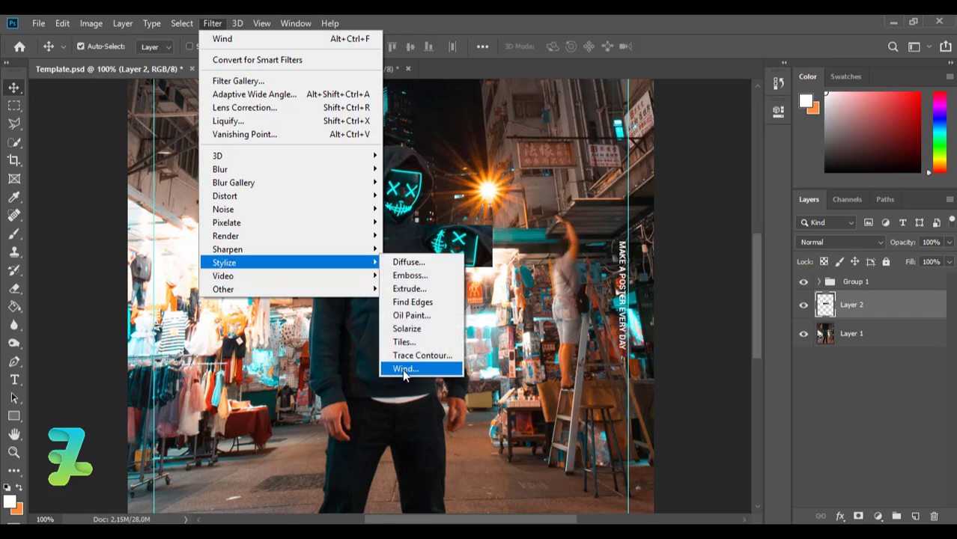
Open the Wind filter and preview the Stagger method at different preview zoom levels.
left_click(404, 369)
left_click(566, 370)
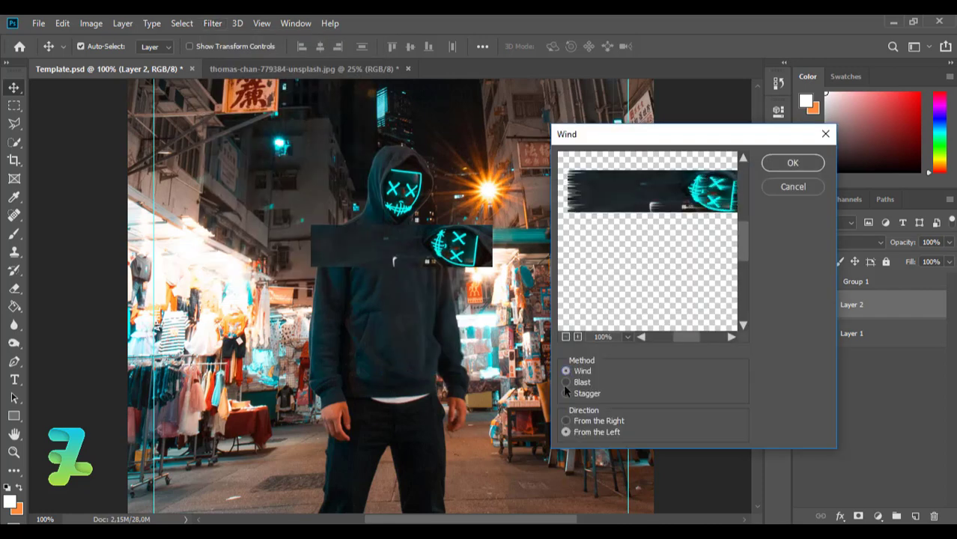
left_click(565, 394)
left_click_drag(685, 337, 694, 335)
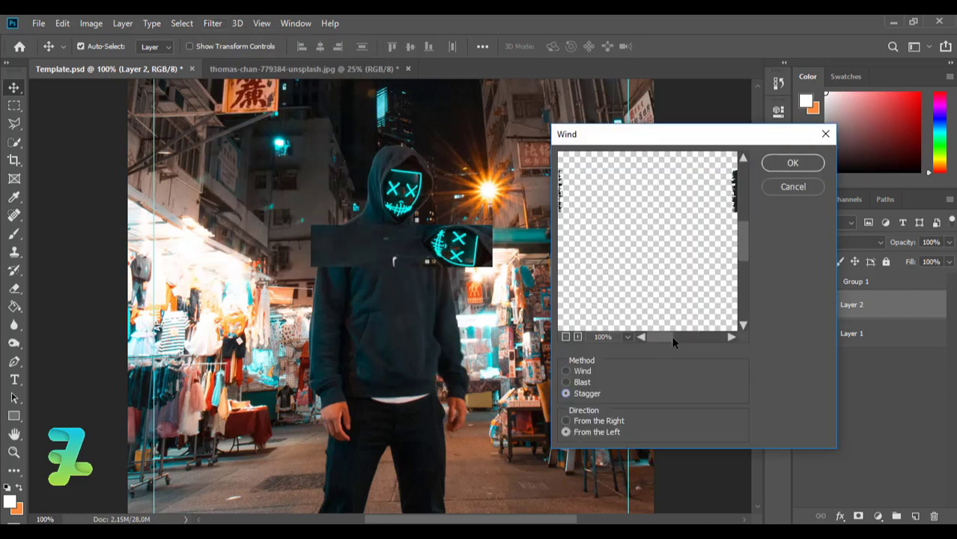
left_click(566, 336)
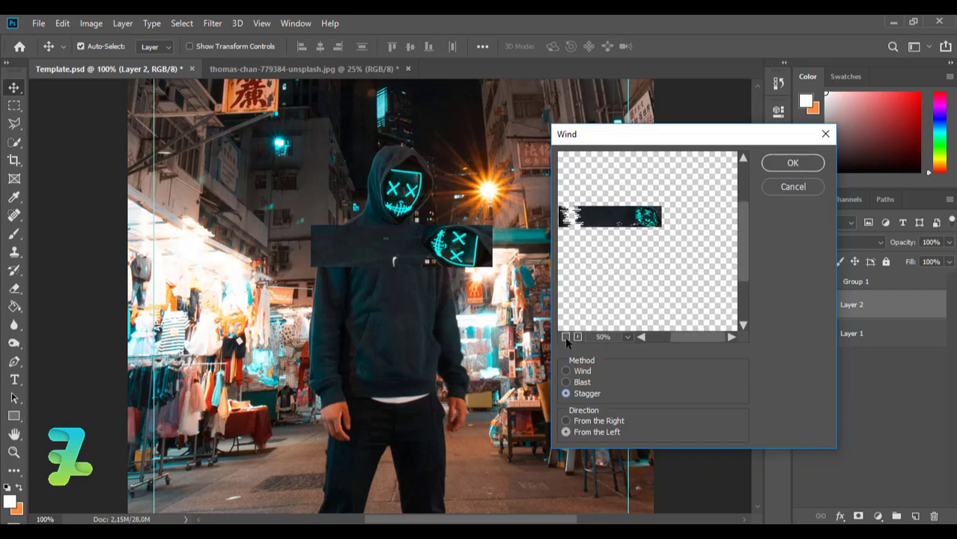
left_click(565, 336)
left_click(577, 336)
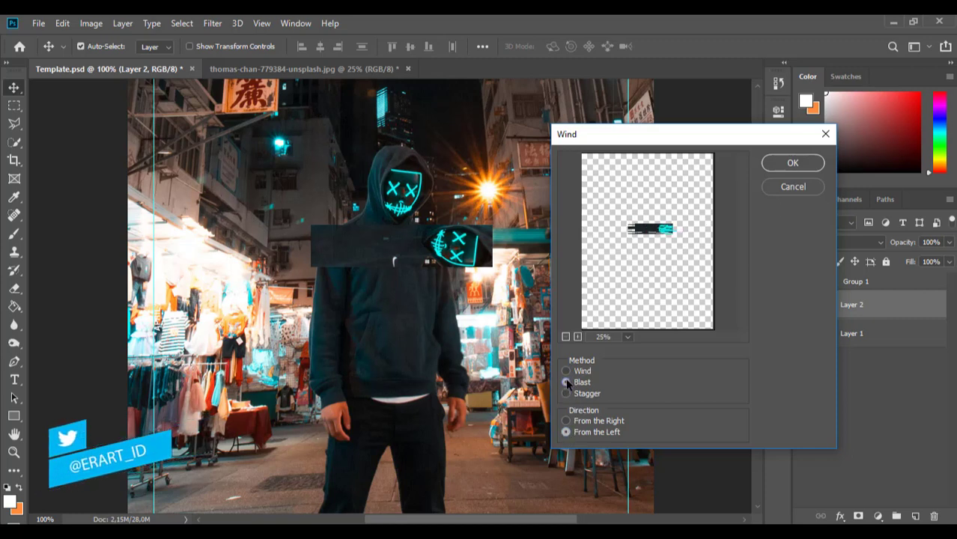
Compare the Blast method, then apply Wind with Stagger from the Left.
left_click(567, 382)
left_click(578, 336)
left_click(577, 336)
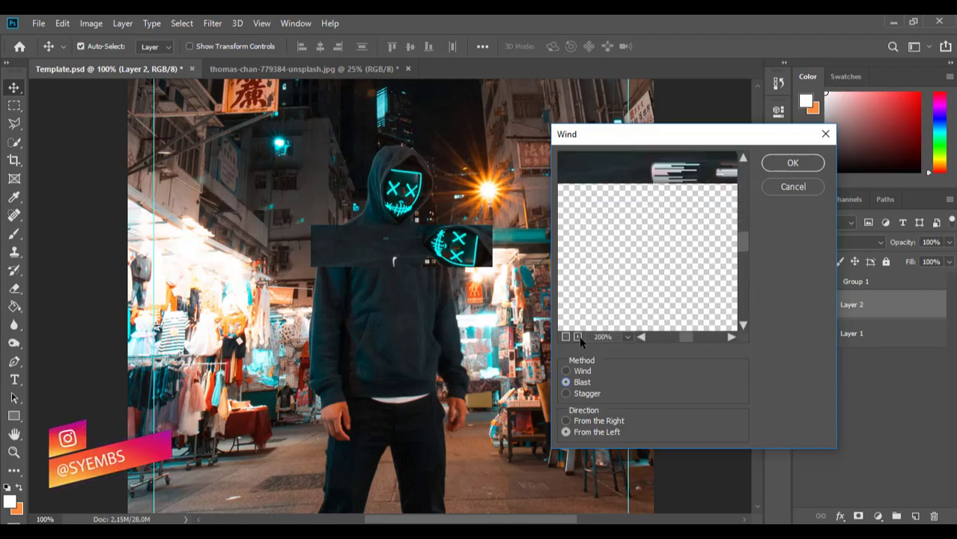
left_click_drag(743, 245, 741, 238)
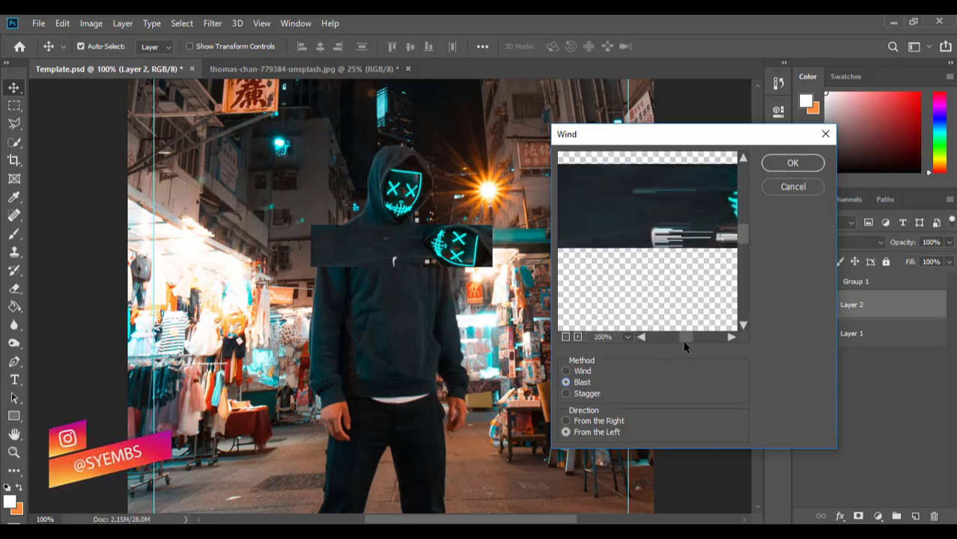
left_click_drag(684, 341, 700, 337)
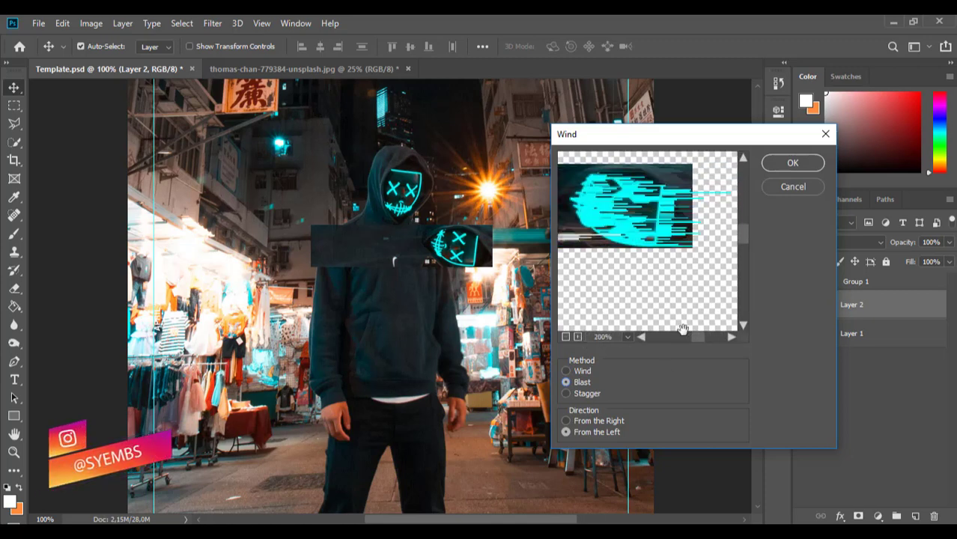
left_click(565, 336)
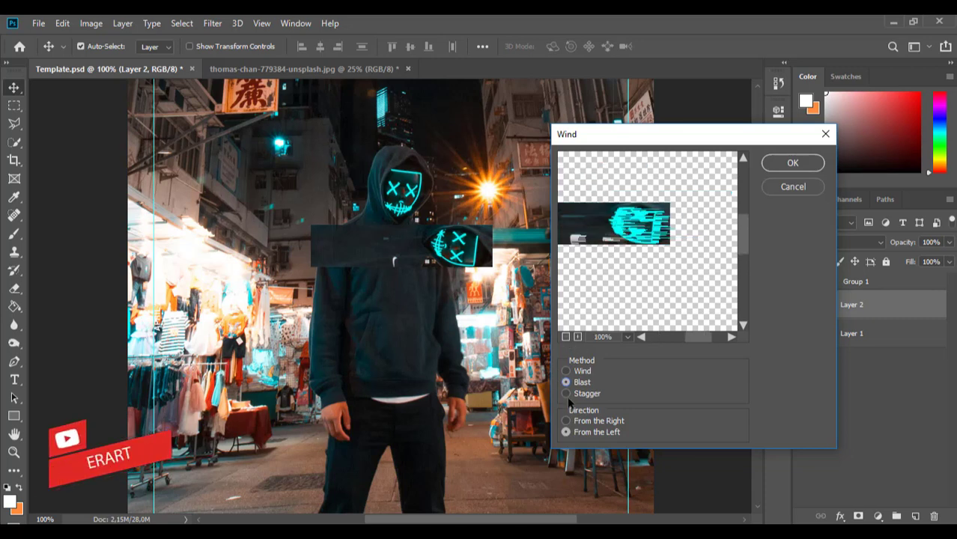
left_click(566, 393)
left_click(576, 336)
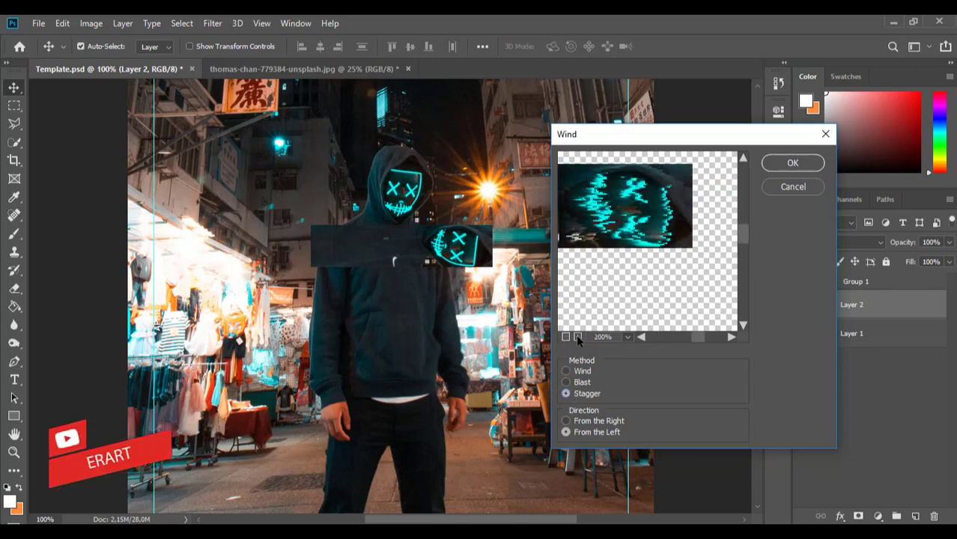
left_click(786, 162)
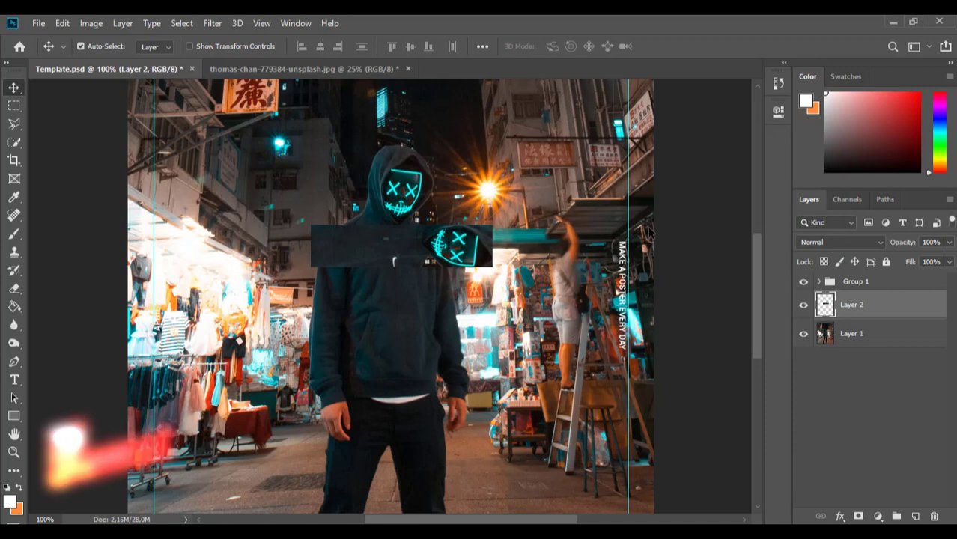
Reapply the Wind filter several times on Layer 2 to lengthen the horizontal streaks.
left_click(213, 27)
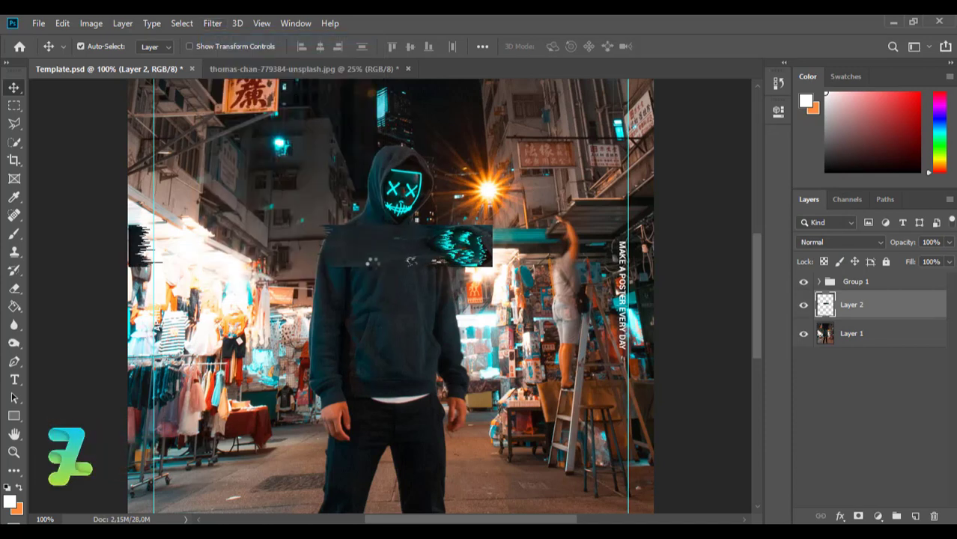
left_click(213, 23)
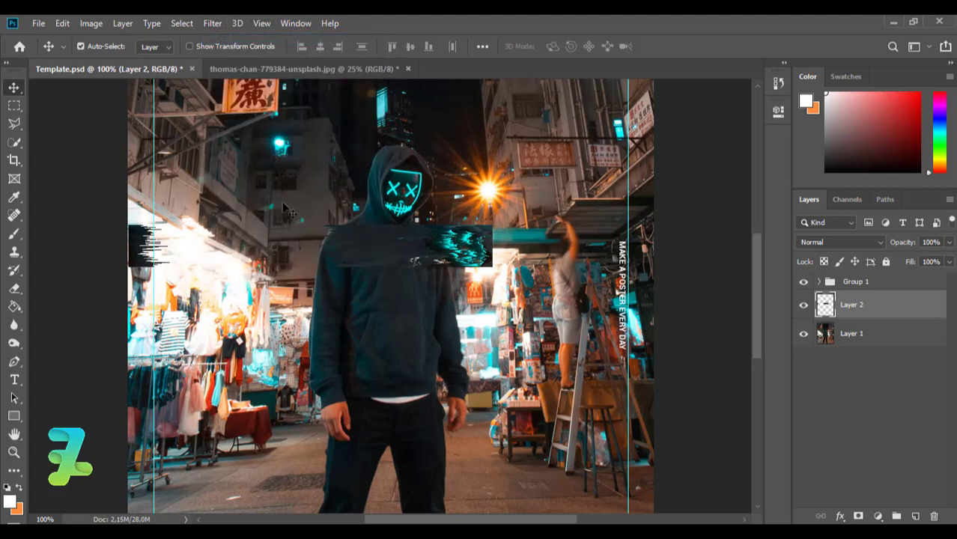
left_click(212, 23)
left_click(213, 26)
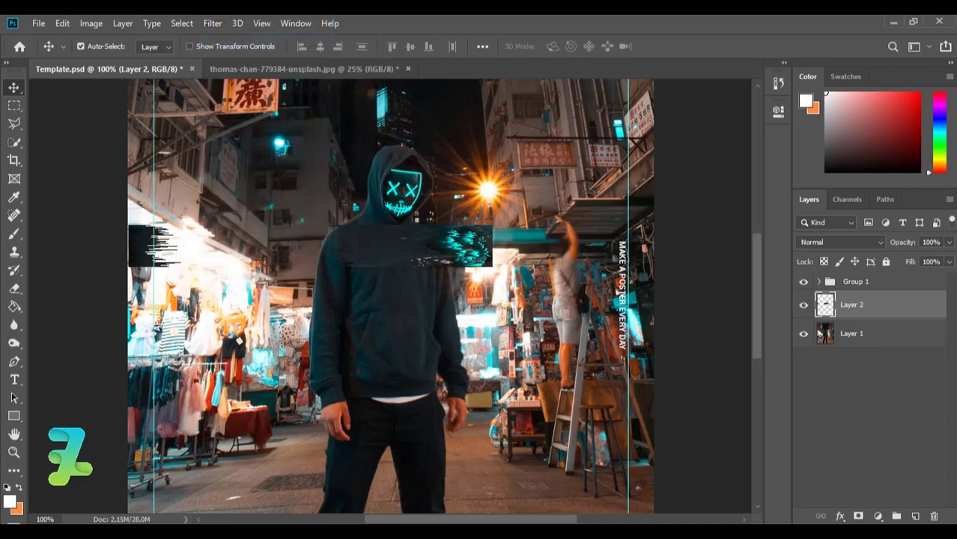
left_click(211, 23)
left_click(222, 37)
left_click(209, 26)
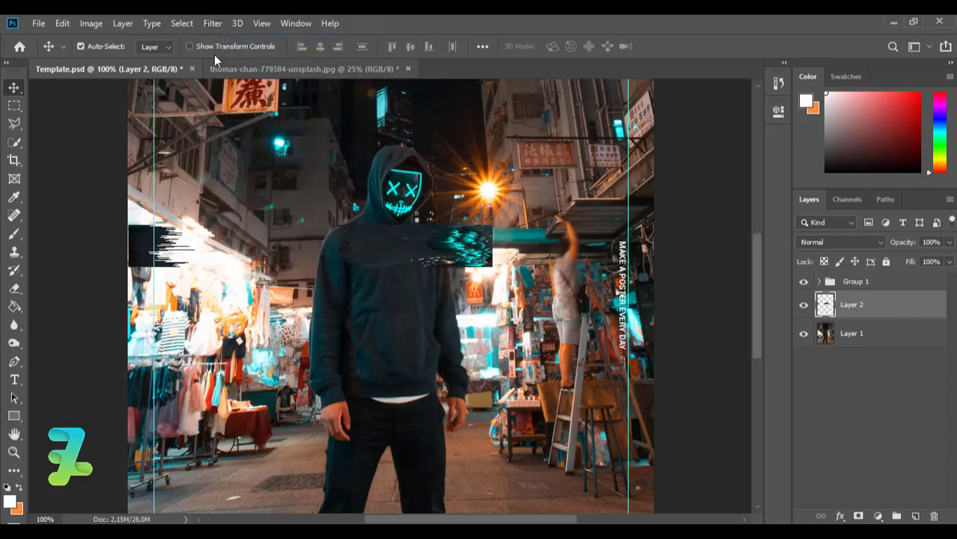
left_click(212, 23)
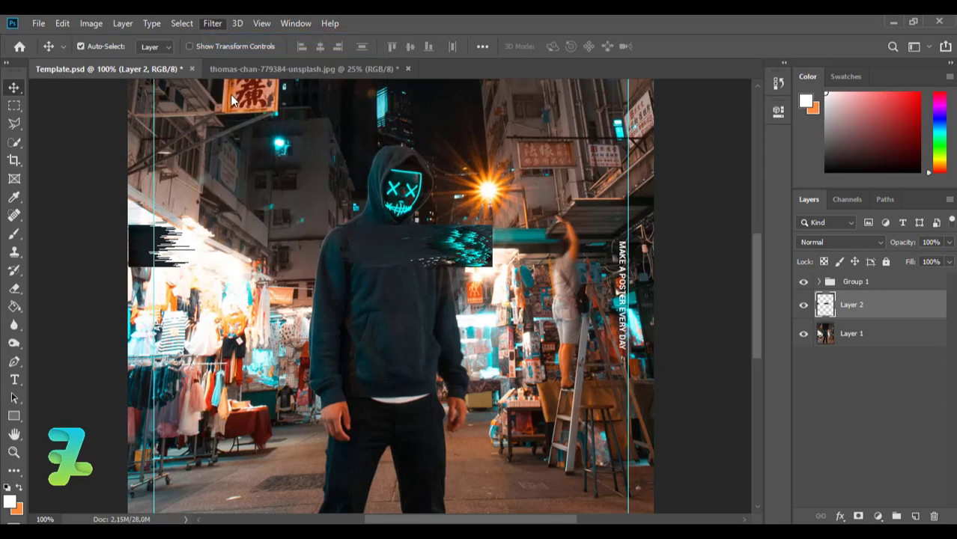
left_click(212, 23)
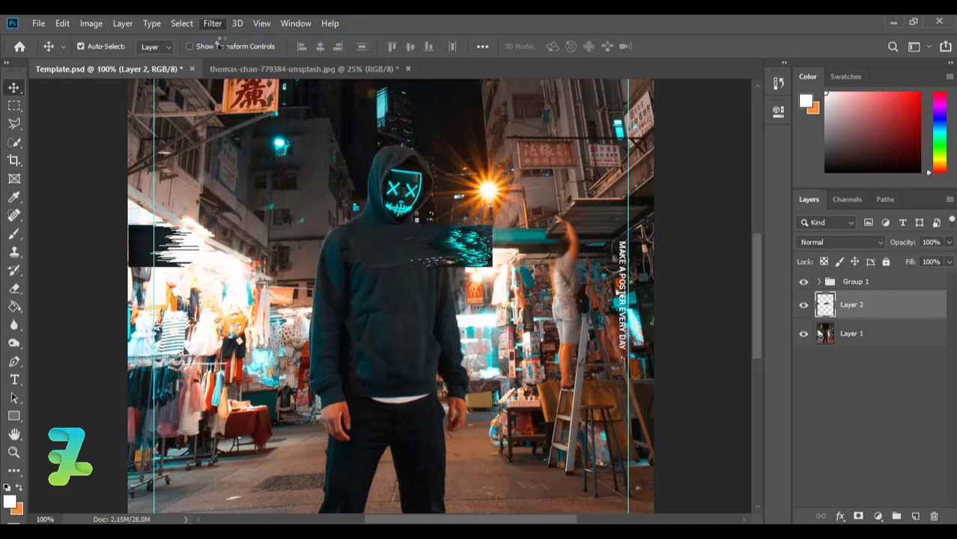
left_click(15, 105)
Select the left streak band and drag it to the right of the face.
left_click_drag(129, 200, 203, 287)
key("v")
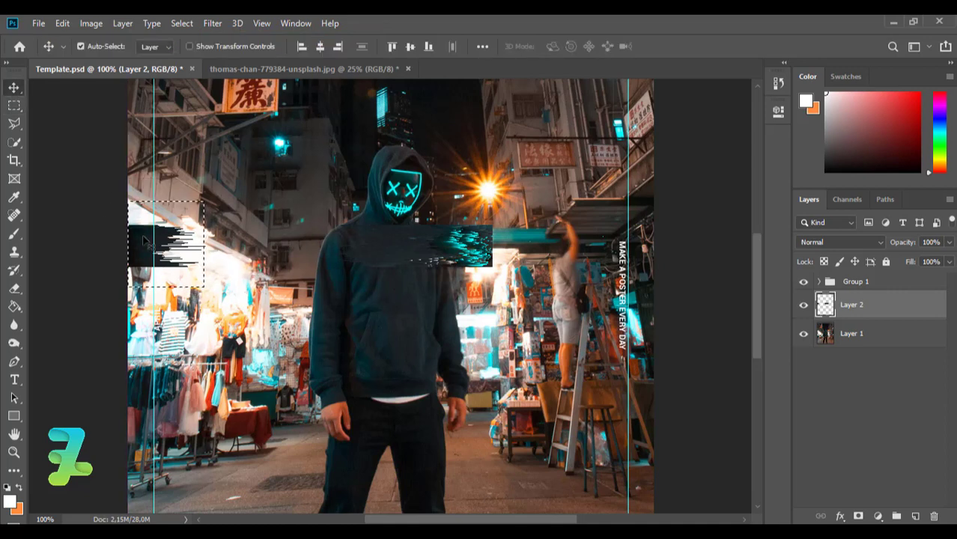
left_click_drag(142, 232, 503, 232)
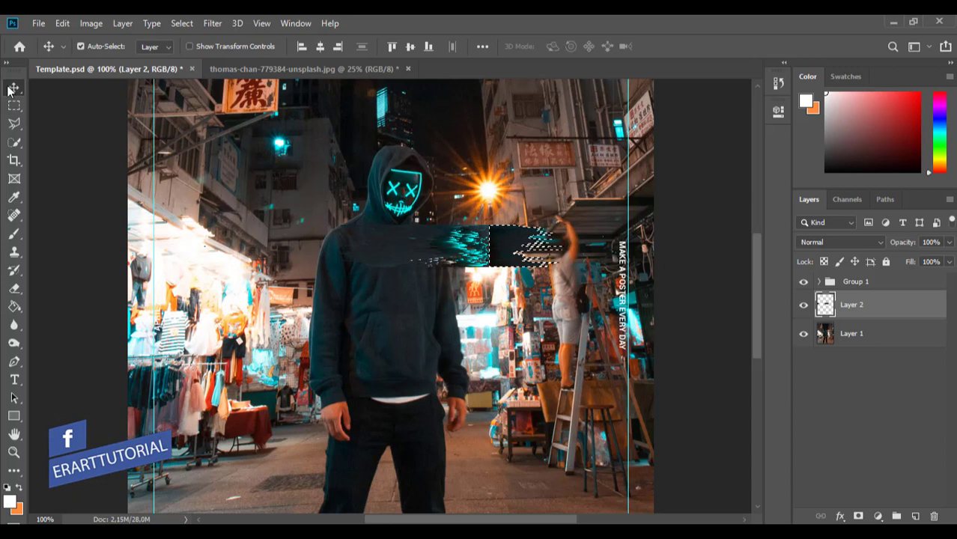
key("ctrl+d")
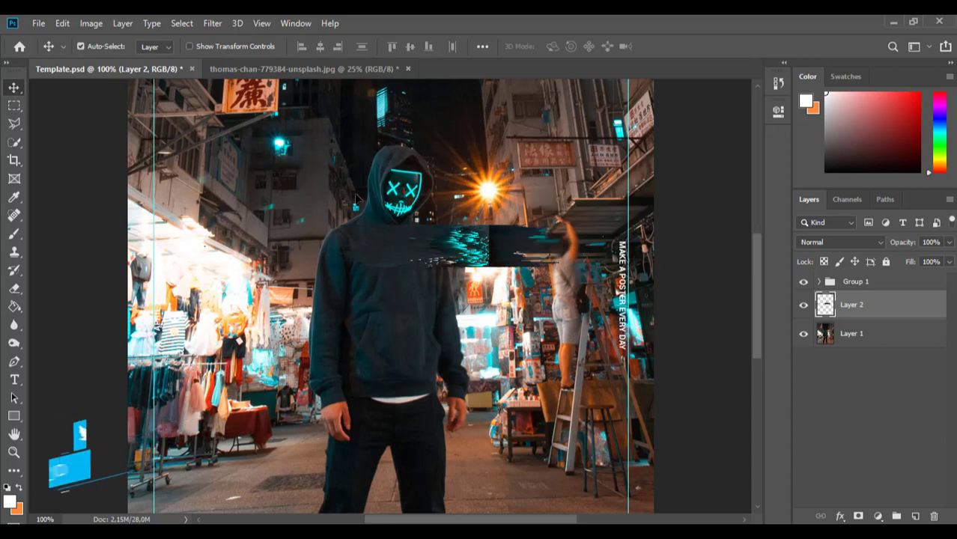
Reselect the moved band and clean its edges with the Eraser and Brush tools.
left_click(14, 290)
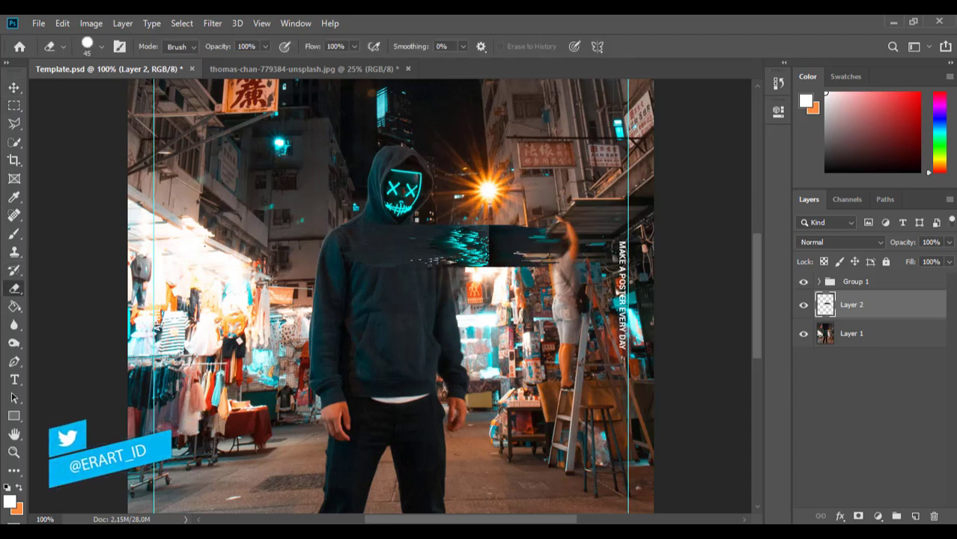
key("ctrl+shift+d")
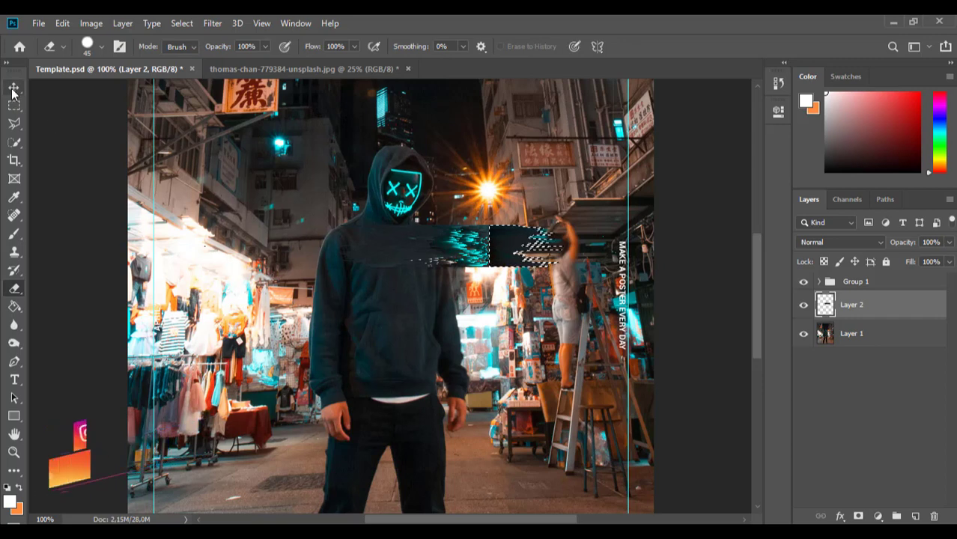
key("v")
left_click(14, 233)
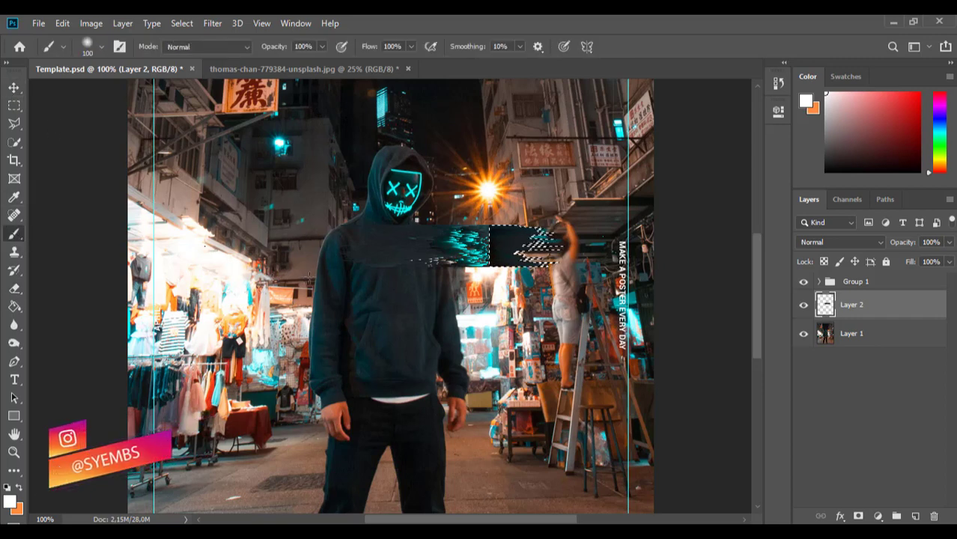
left_click(15, 290)
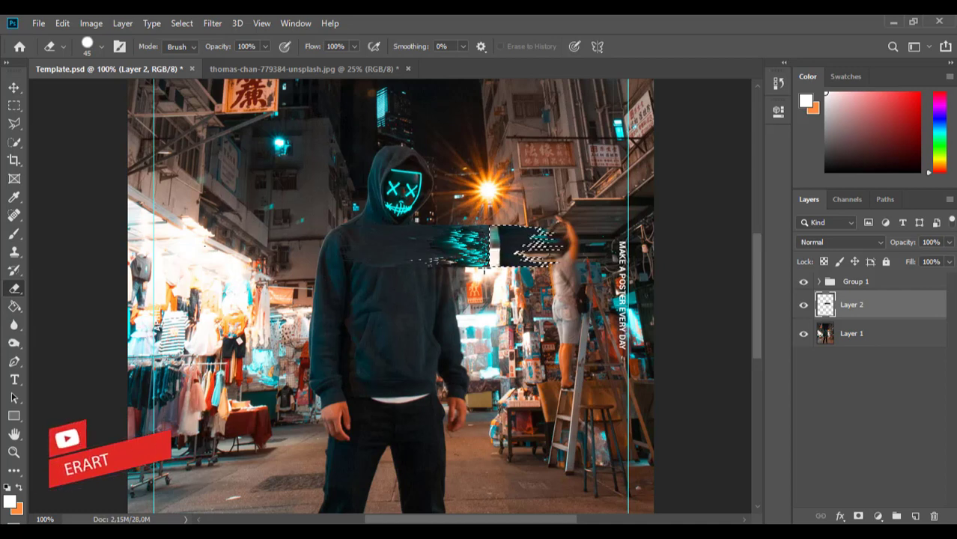
key("v")
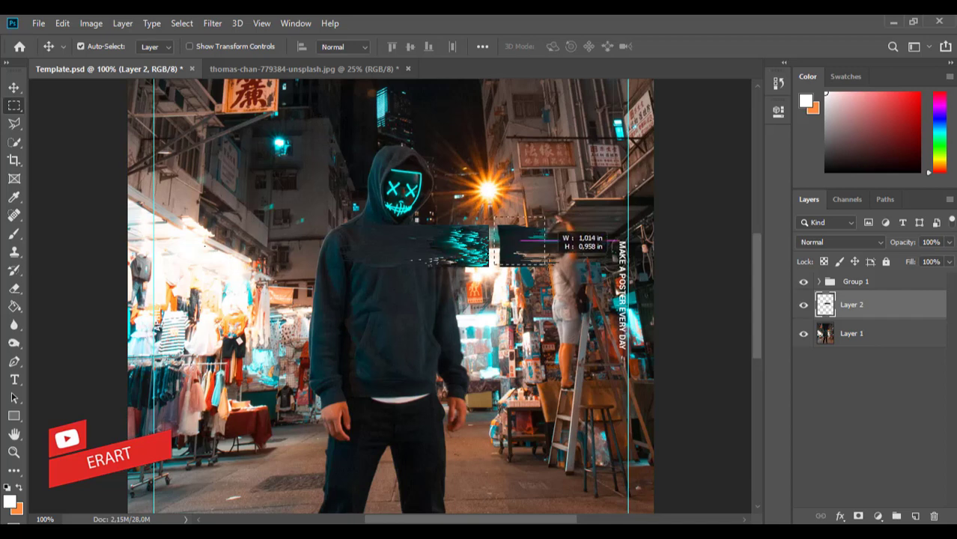
Nudge the selected glitch patch two steps left, then deselect and check the edges.
key("m")
key("v")
key("Left")
key("Left")
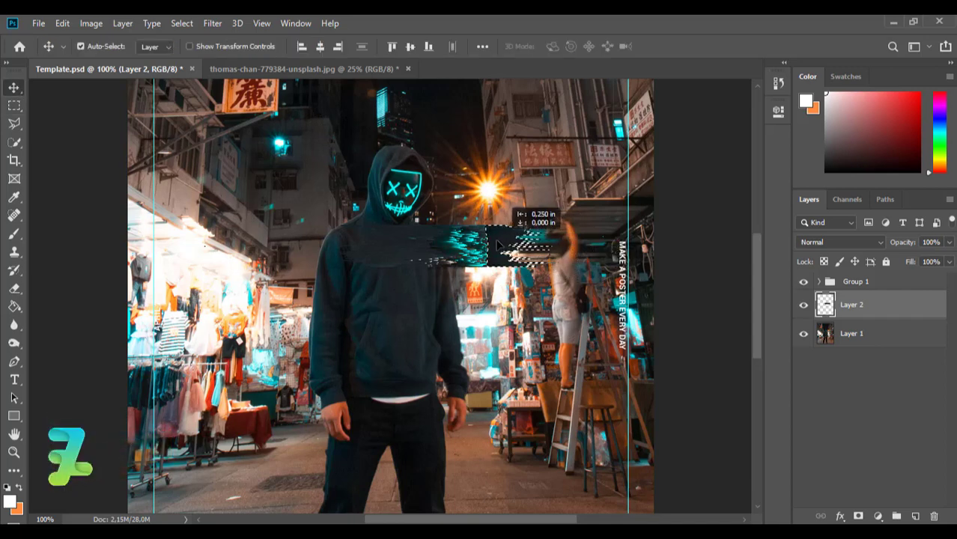
key("Left")
key("Left")
key("Left")
key("Left")
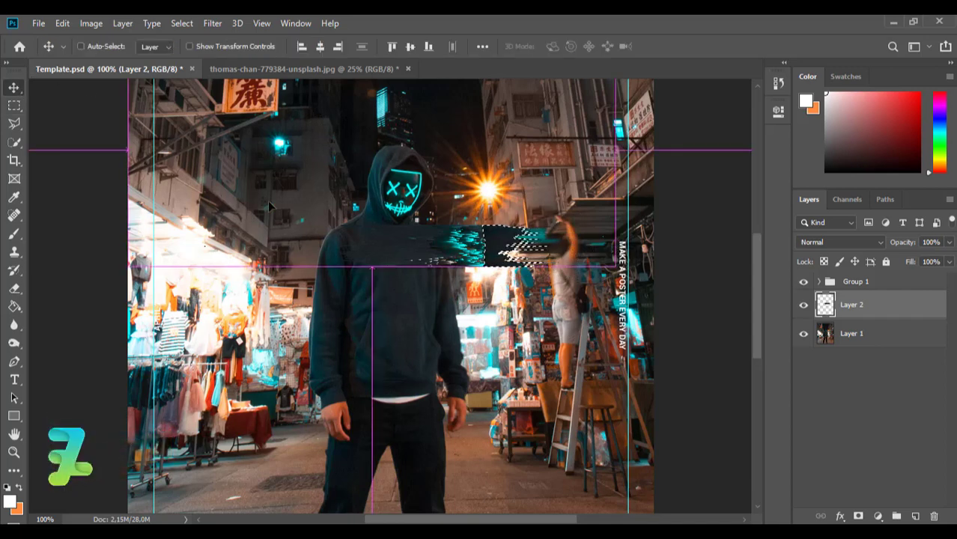
key("ctrl+d")
key("ctrl+plus")
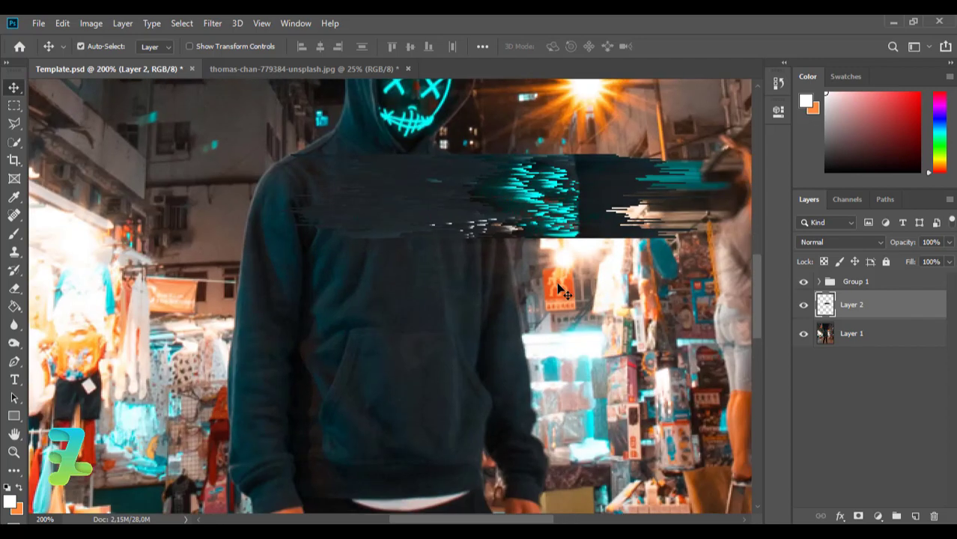
key("ctrl+minus")
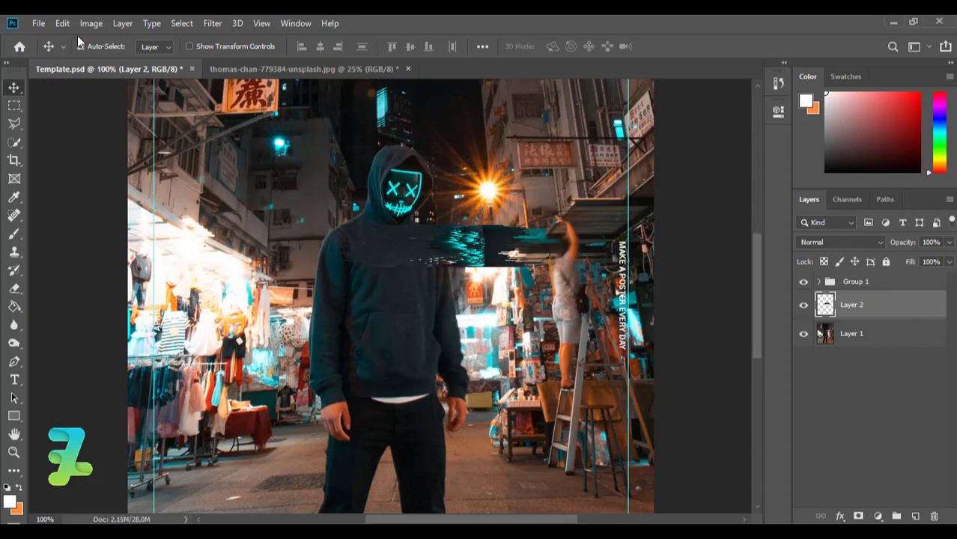
Rotate the glitch strip 90° clockwise and move it onto the hooded man's face.
left_click(60, 22)
mouse_move(109, 341)
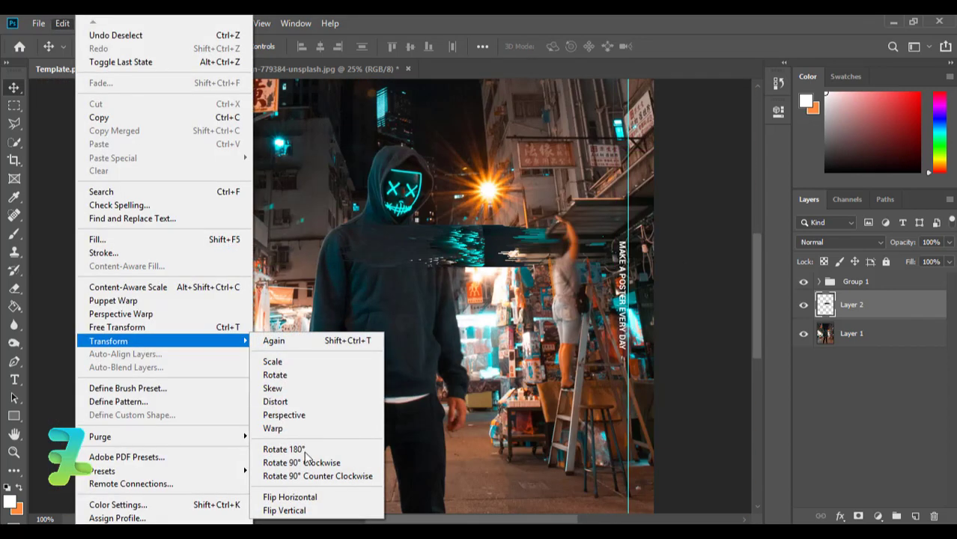
left_click(306, 463)
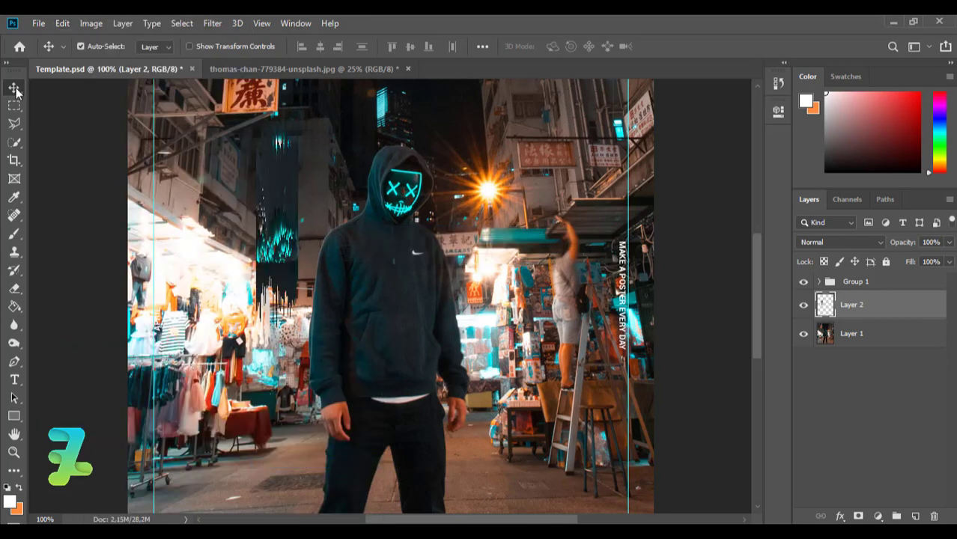
left_click_drag(270, 186, 421, 286)
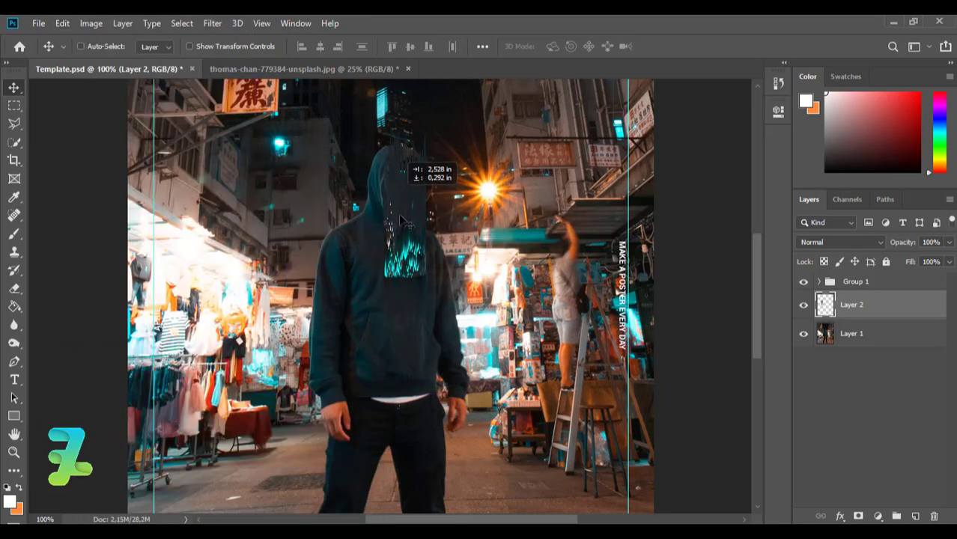
Enlarge the strip to about 122% and nudge it into place over the face.
key("ctrl+t")
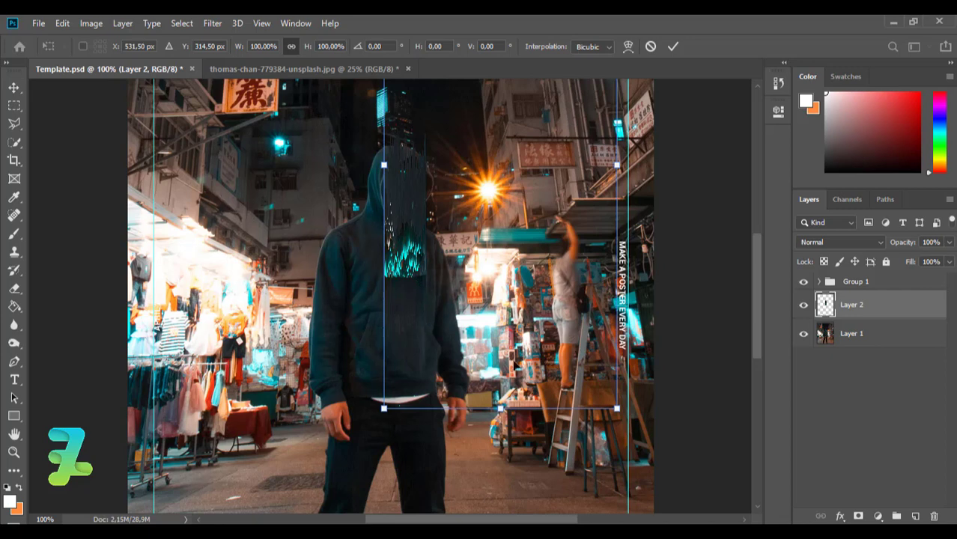
left_click_drag(615, 408, 644, 466)
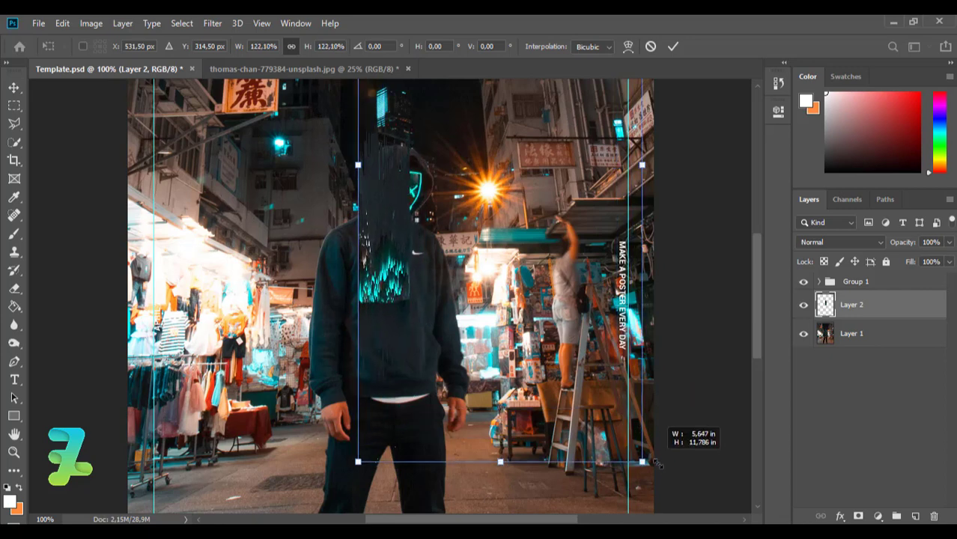
key("Return")
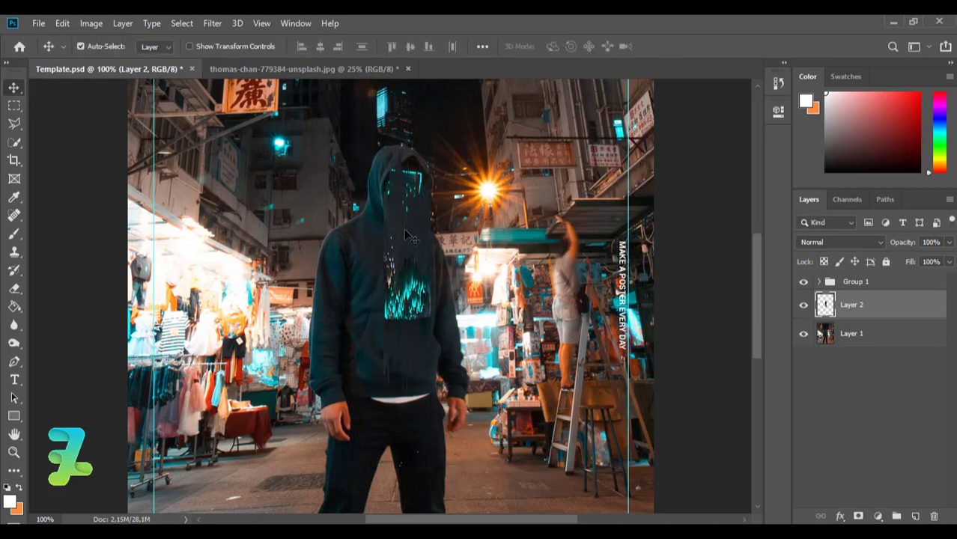
left_click_drag(407, 237, 402, 210)
key("ctrl+minus")
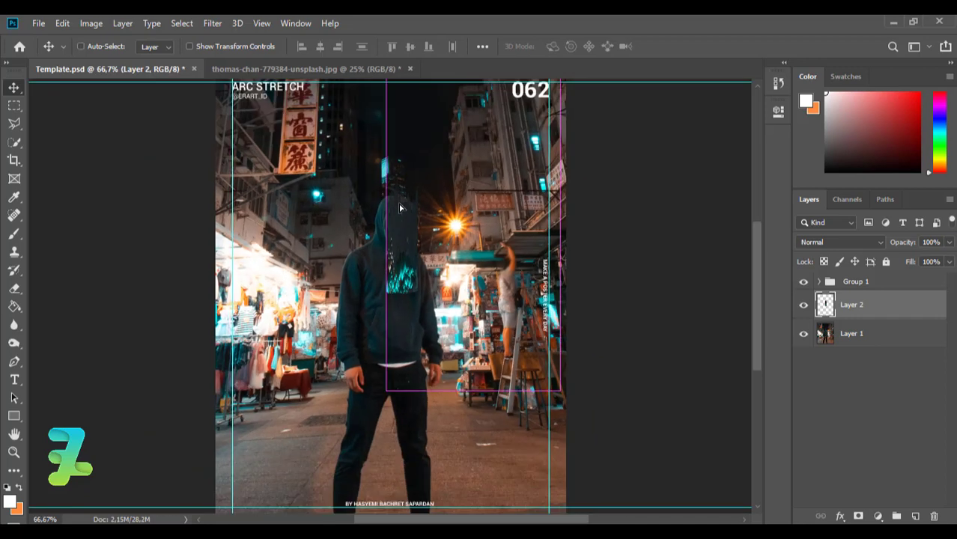
key("ctrl+t")
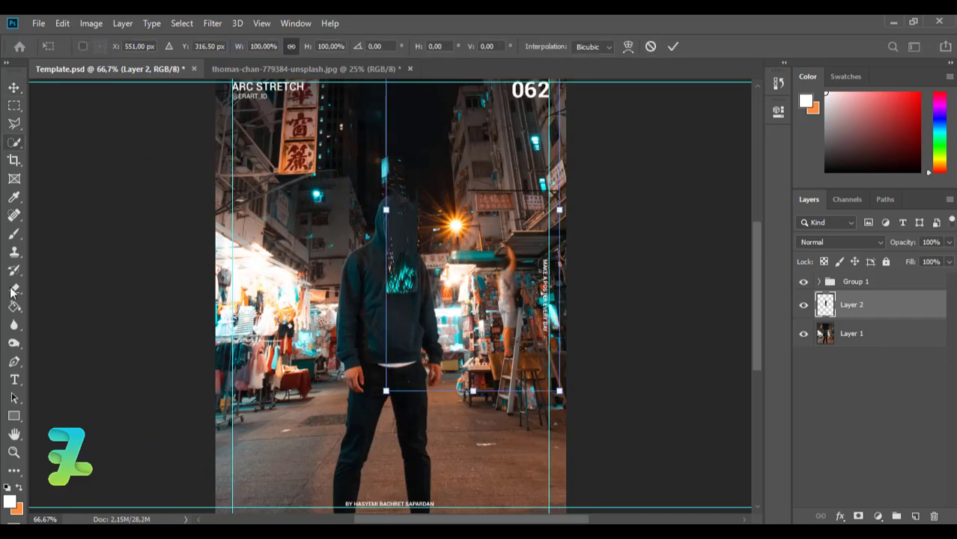
Erase Layer 2's teal strip back to a shorter band sitting over the face.
key("Return")
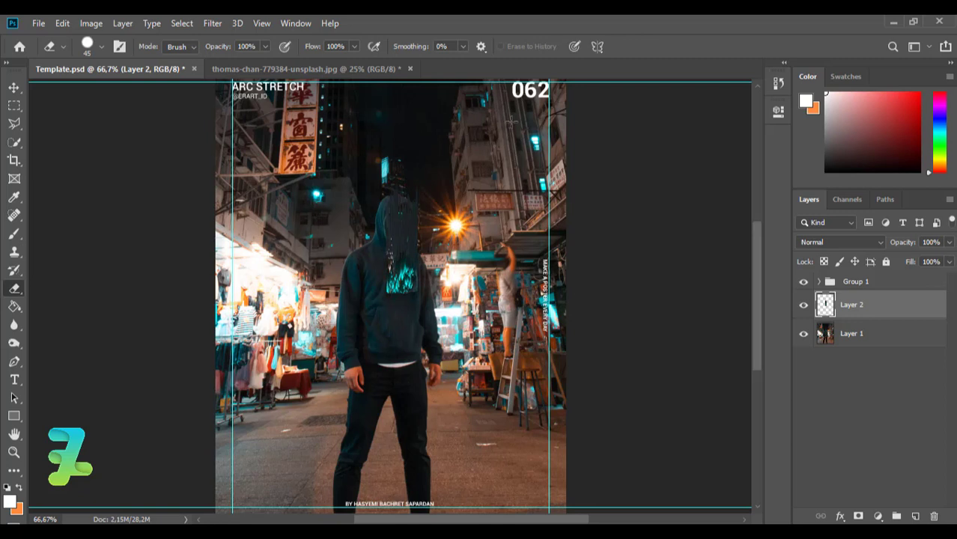
key("ctrl+t")
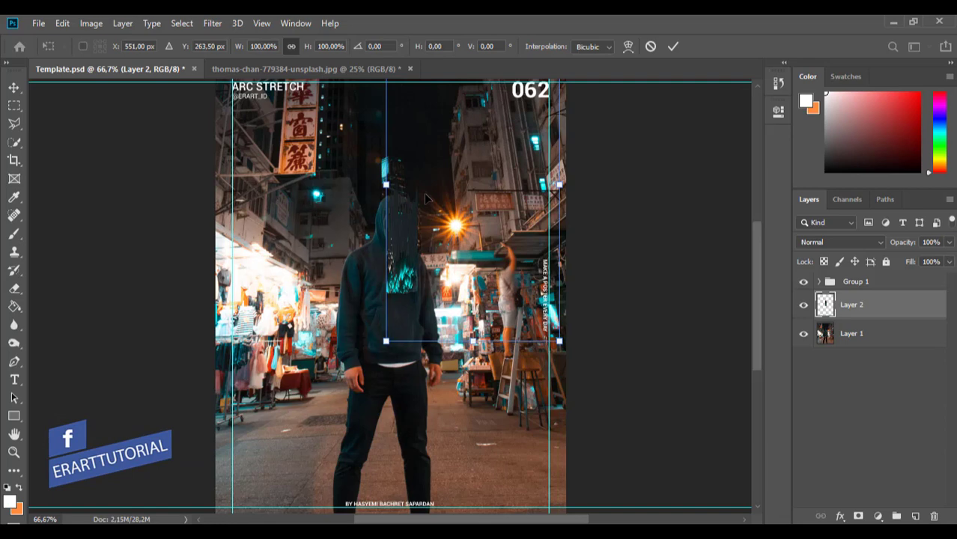
left_click_drag(758, 256, 750, 217)
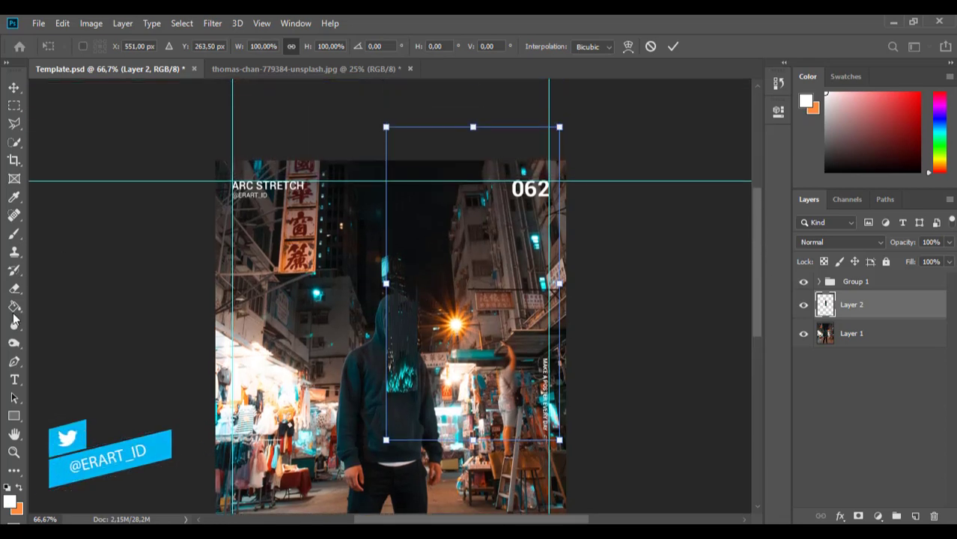
left_click(15, 289)
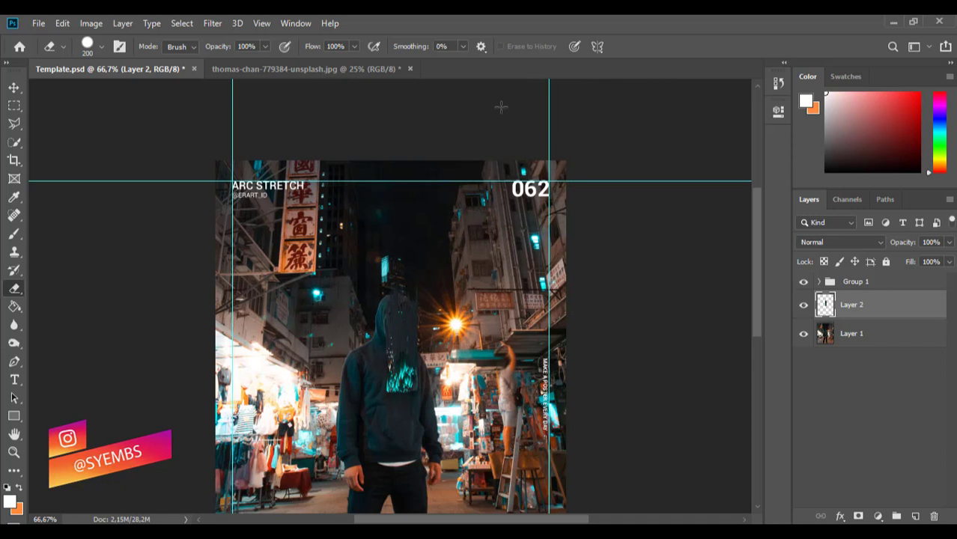
key("ctrl+t")
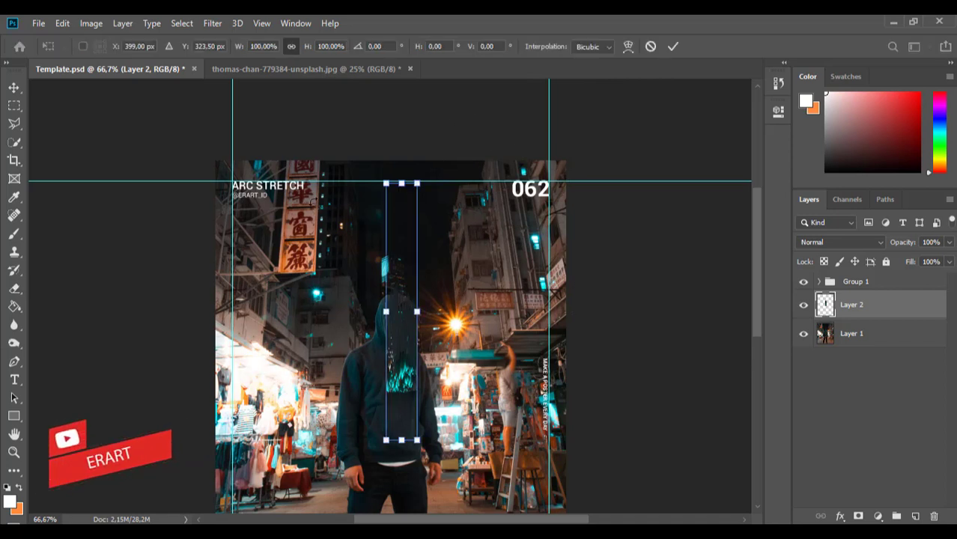
left_click(15, 289)
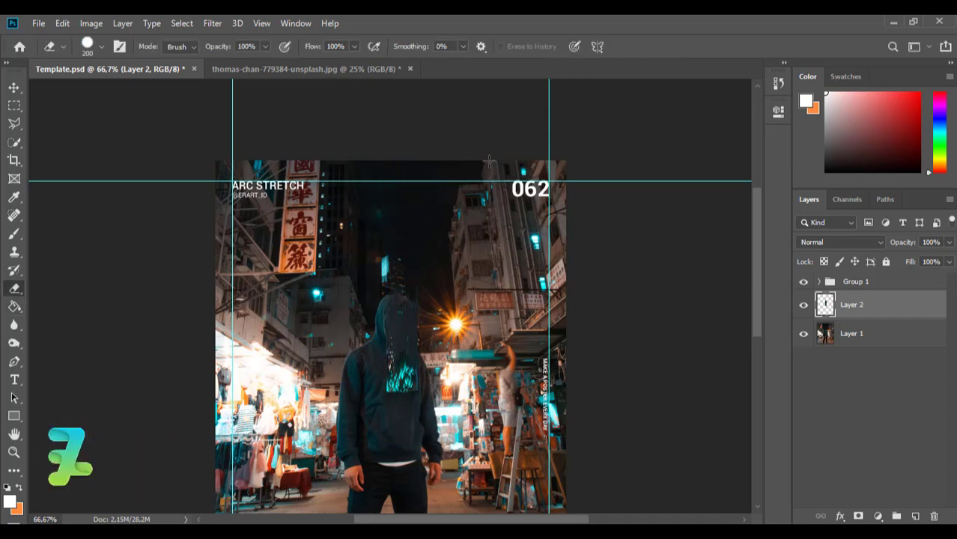
key("ctrl+t")
scroll(762, 263, "down", 3)
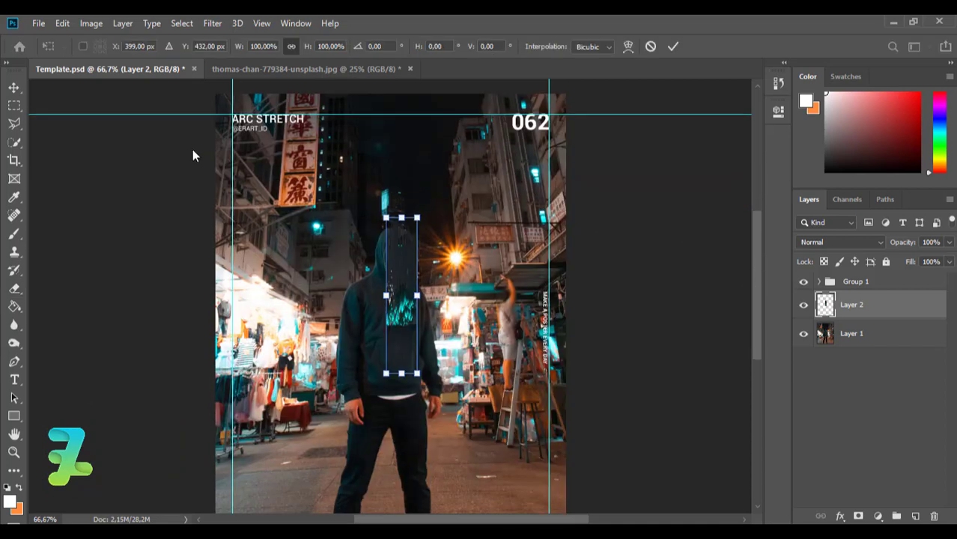
Duplicate Layer 2 into Layer 2 copy, hiding the original, and nudge the copy.
key("Return")
key("v")
key("ctrl+j")
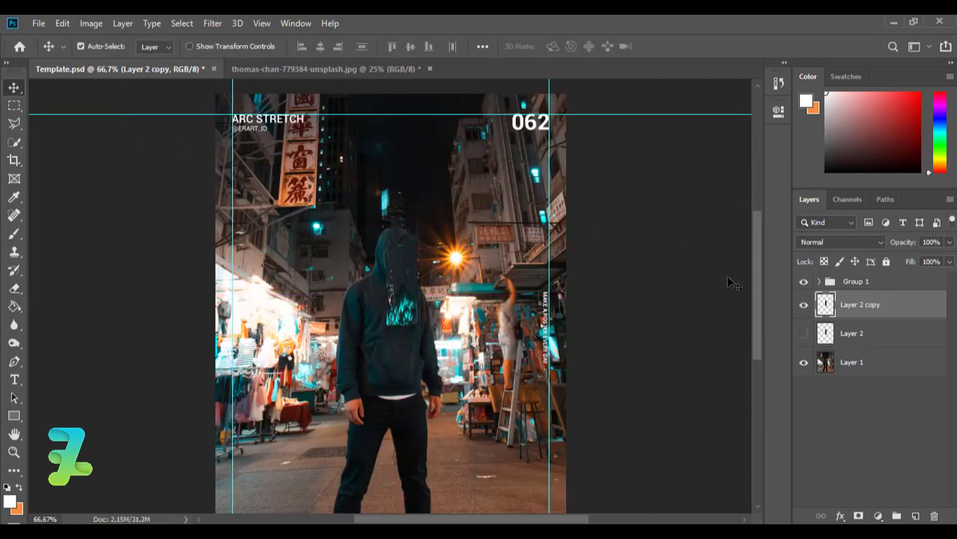
scroll(760, 300, "down", 2)
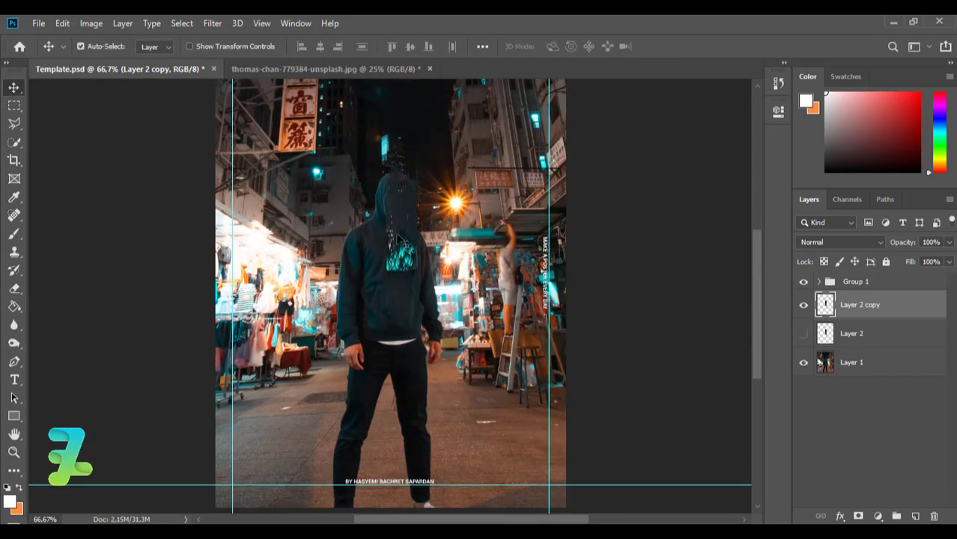
left_click_drag(397, 225, 408, 217)
Flip the copy vertically, rotate it 90° counter-clockwise, and position it over the face.
key("alt+e")
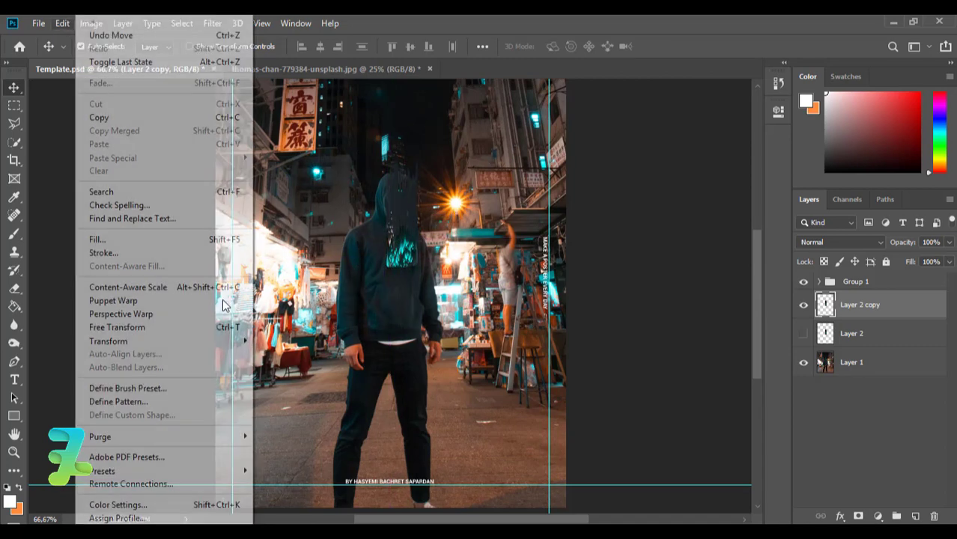
mouse_move(109, 341)
left_click(299, 511)
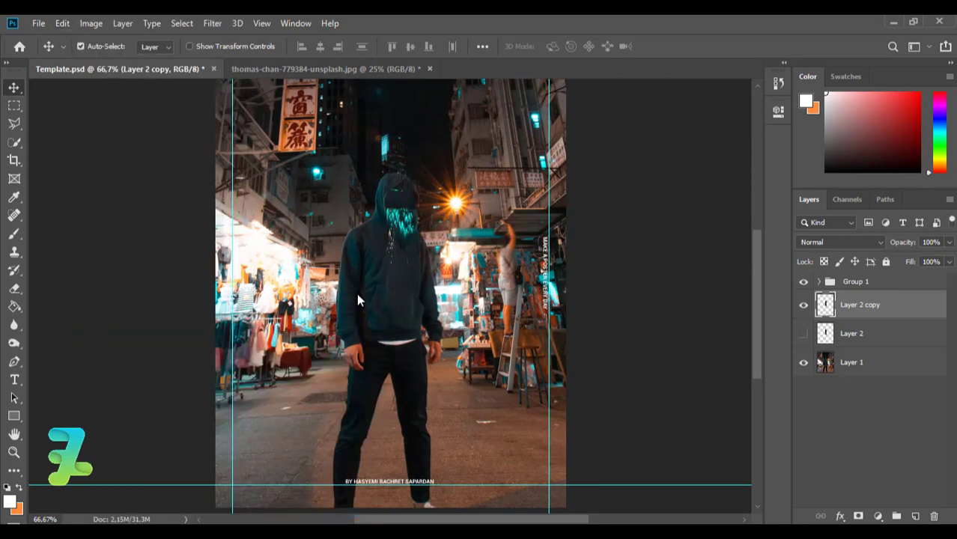
left_click(63, 23)
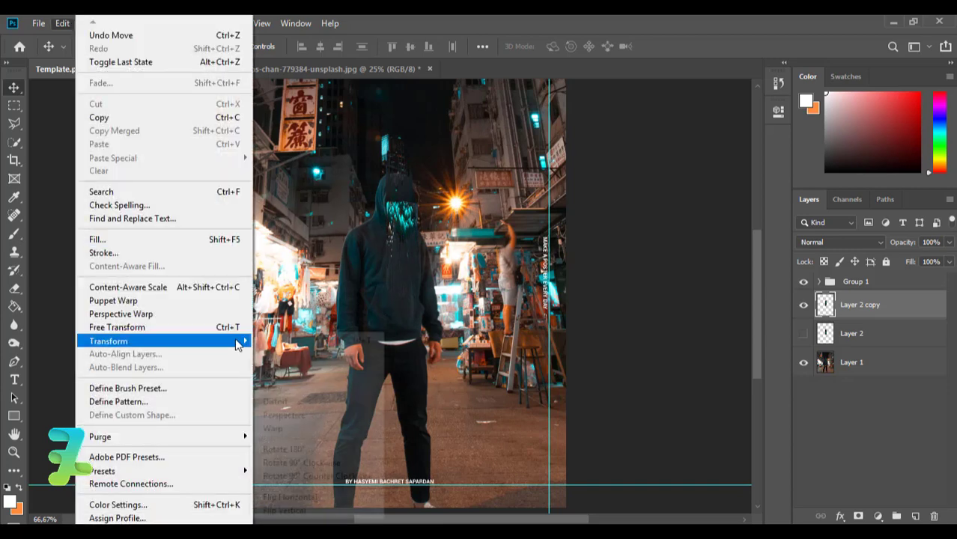
left_click(320, 475)
left_click(397, 222)
left_click_drag(397, 222, 391, 225)
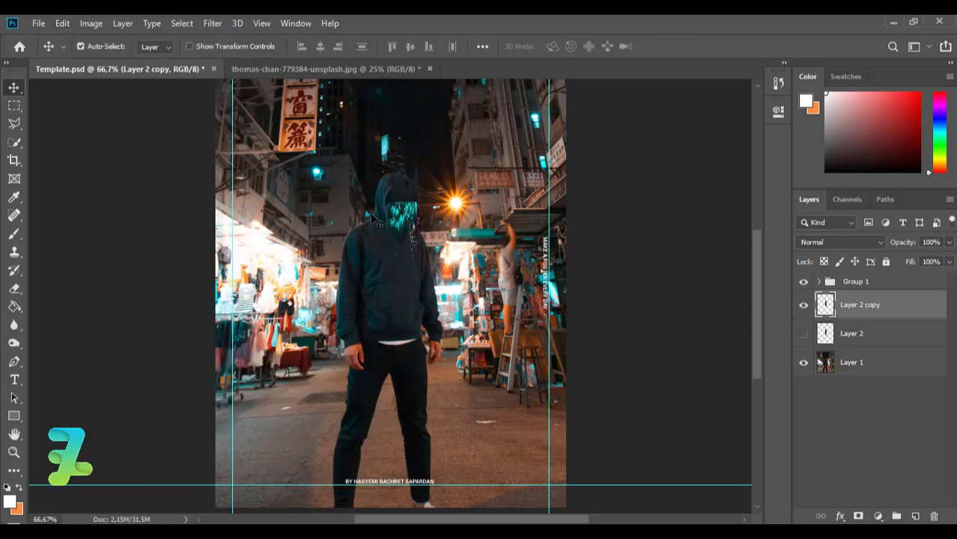
key("ctrl+t")
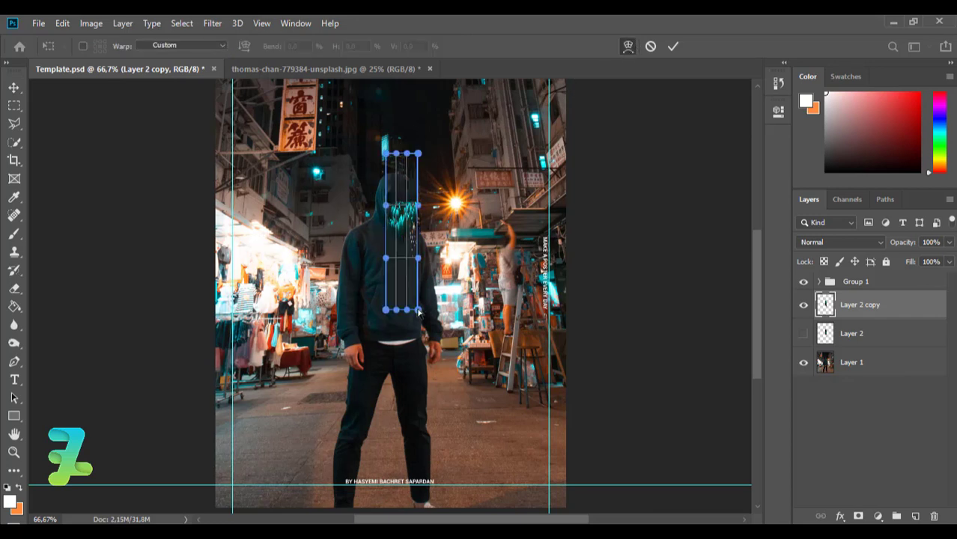
mouse_move(418, 311)
left_mouse_down()
mouse_move(82, 354)
mouse_move(124, 256)
left_mouse_up()
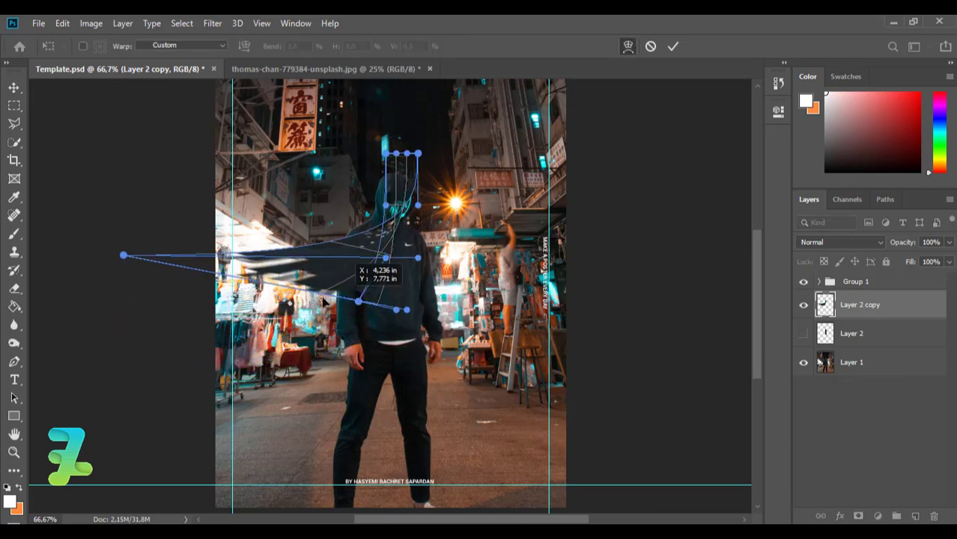
left_click_drag(385, 309, 281, 299)
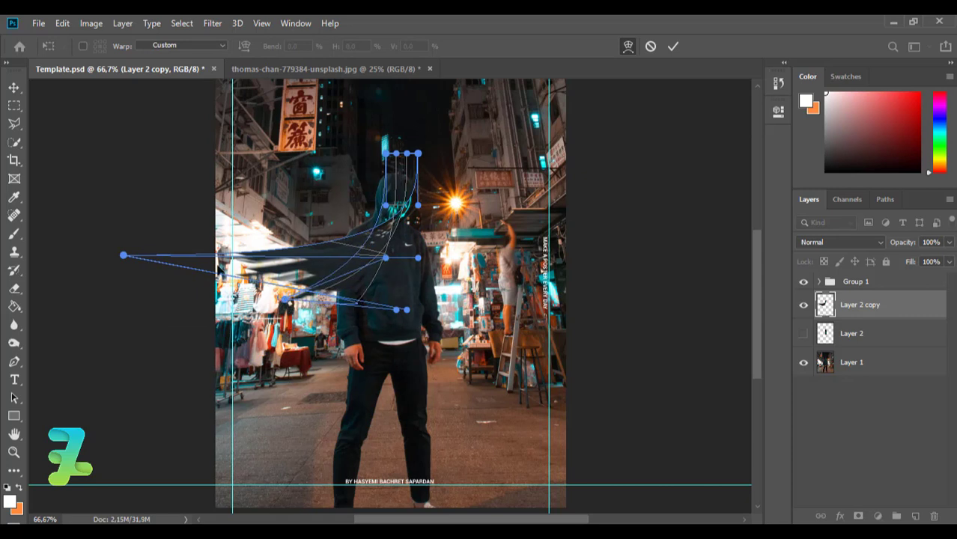
key("ctrl+z")
key("Return")
left_click(14, 87)
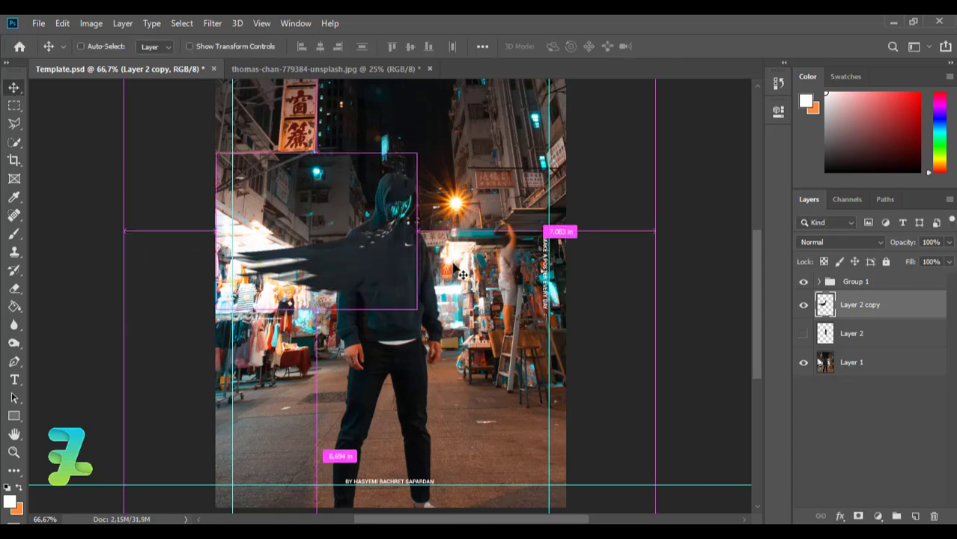
mouse_move(408, 213)
left_mouse_down()
mouse_move(408, 243)
mouse_move(408, 216)
left_mouse_up()
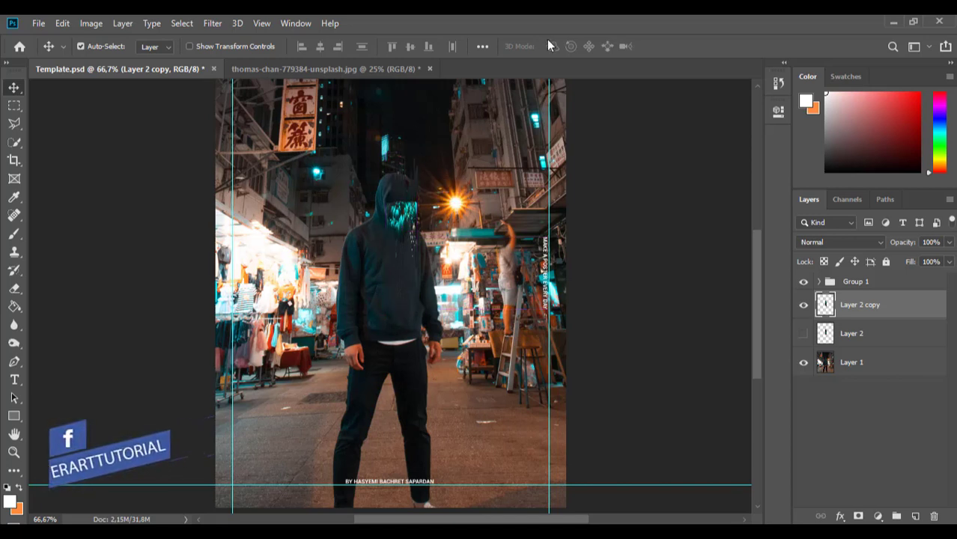
Warp Layer 2 copy into a dark streak curving around the hood and sweeping left.
key("ctrl+t")
left_click(628, 46)
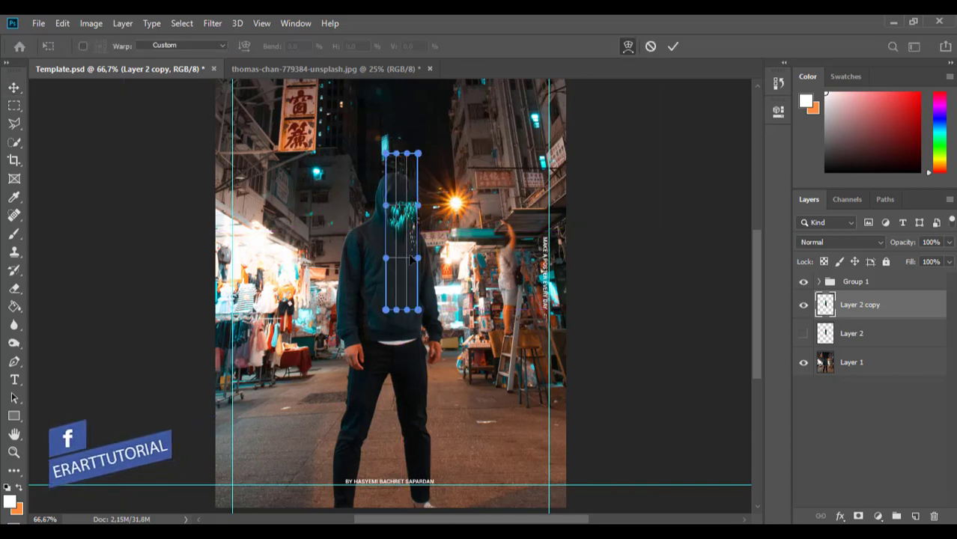
mouse_move(419, 247)
left_mouse_down()
mouse_move(399, 251)
mouse_move(388, 204)
left_mouse_up()
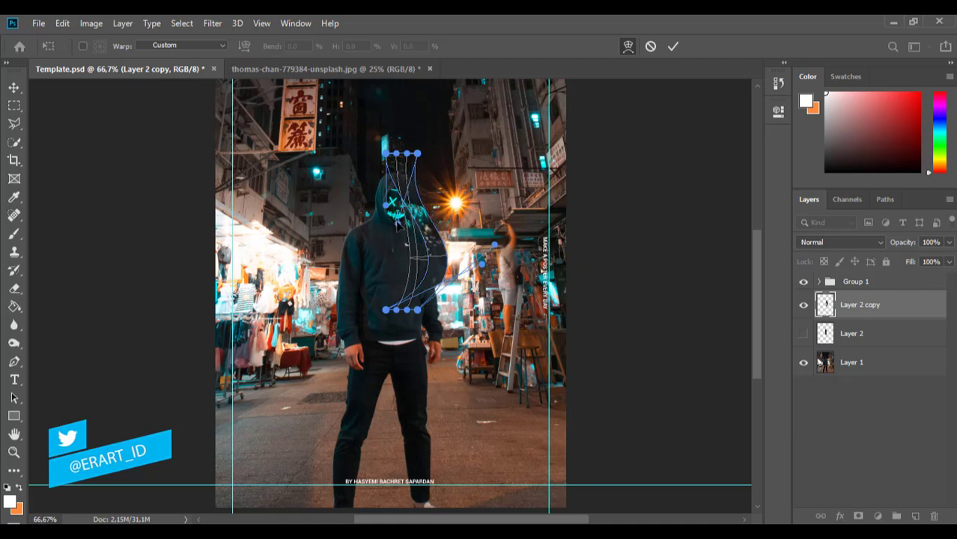
mouse_move(416, 212)
left_mouse_down()
mouse_move(410, 204)
mouse_move(342, 238)
left_mouse_up()
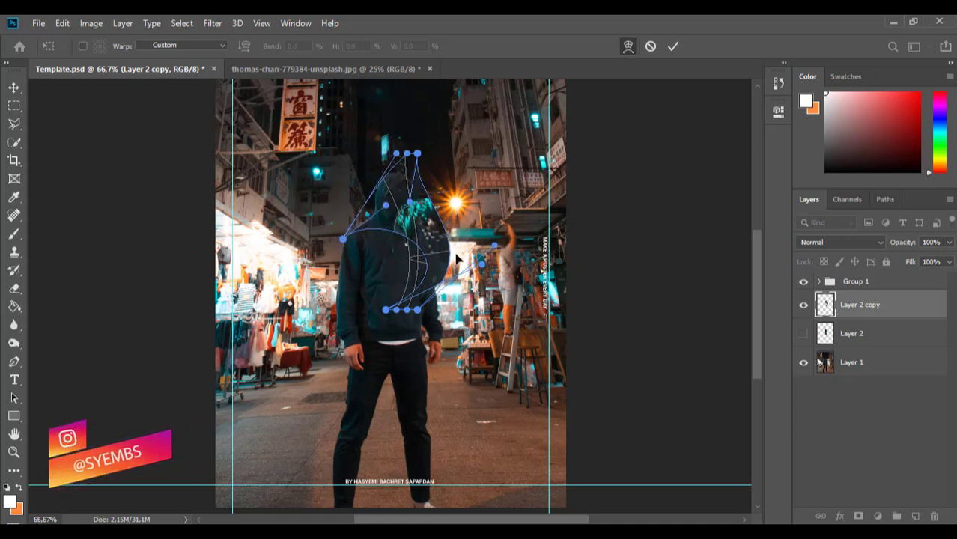
left_click_drag(480, 263, 425, 313)
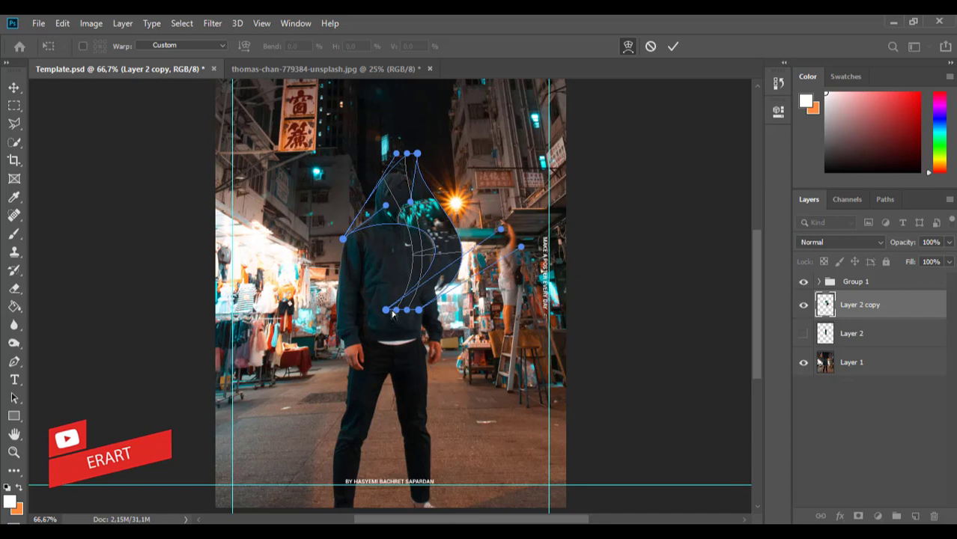
mouse_move(392, 314)
left_mouse_down()
mouse_move(378, 284)
mouse_move(296, 330)
left_mouse_up()
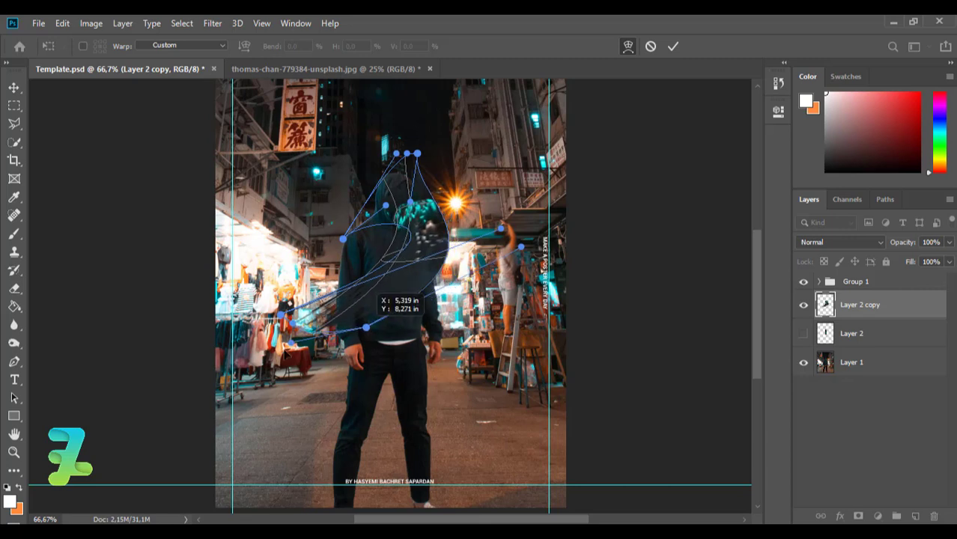
mouse_move(360, 313)
left_mouse_down()
mouse_move(279, 347)
mouse_move(214, 256)
left_mouse_up()
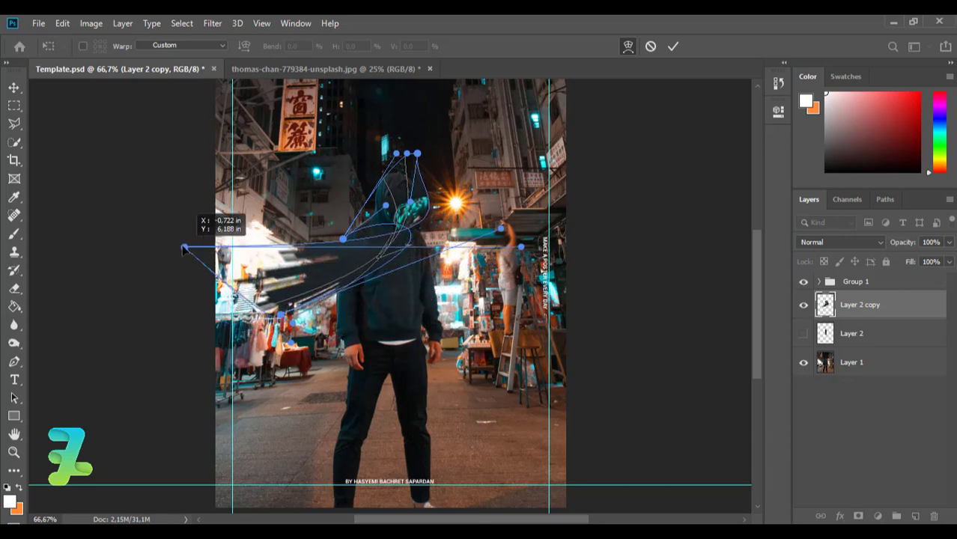
left_click_drag(214, 256, 238, 283)
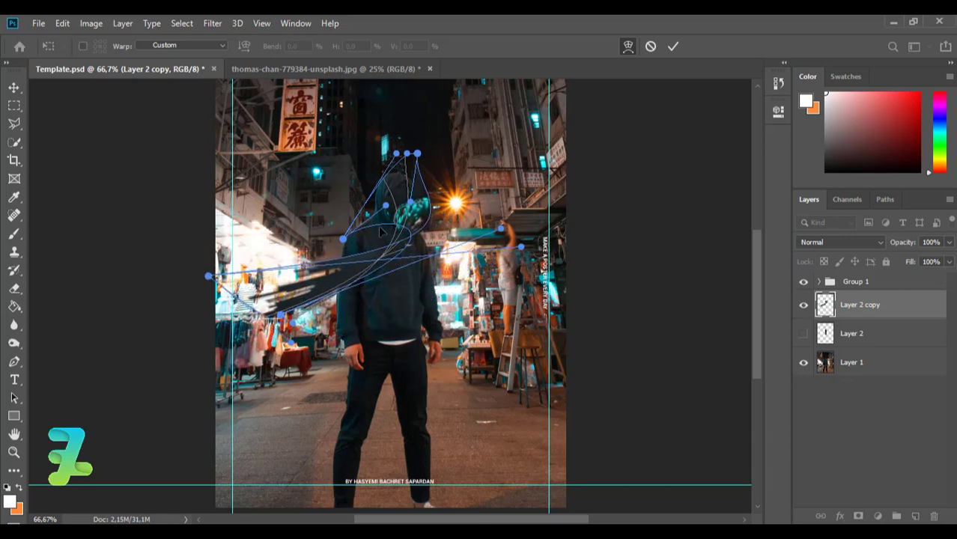
left_click_drag(411, 224, 414, 220)
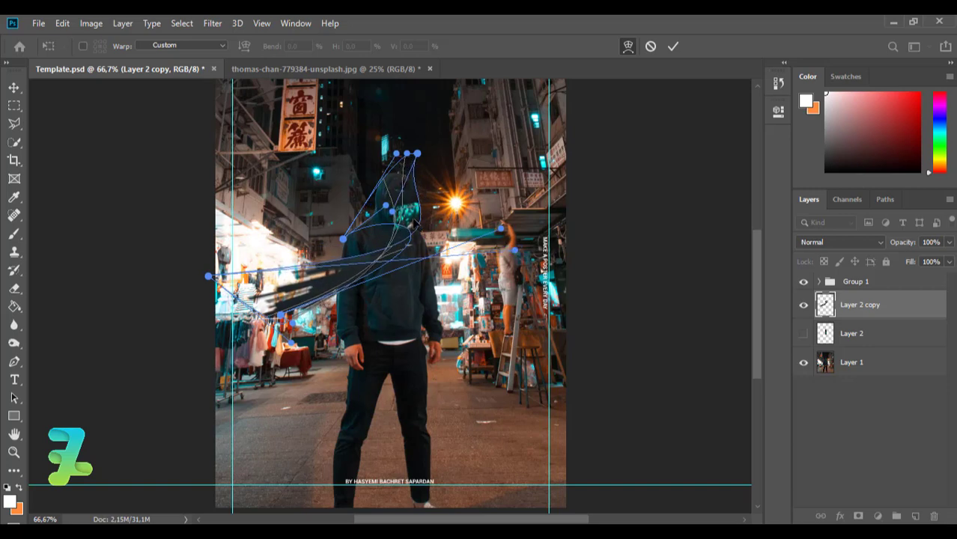
left_click(14, 87)
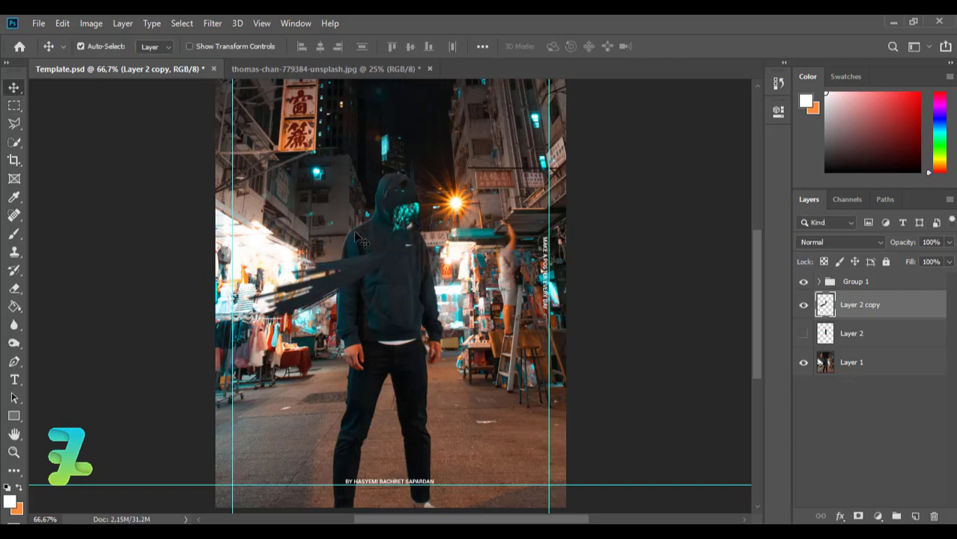
Create Layer 2 copy 2 and move the warped streak layer below the original strip.
key("ctrl+plus")
key("ctrl+plus")
key("ctrl+minus")
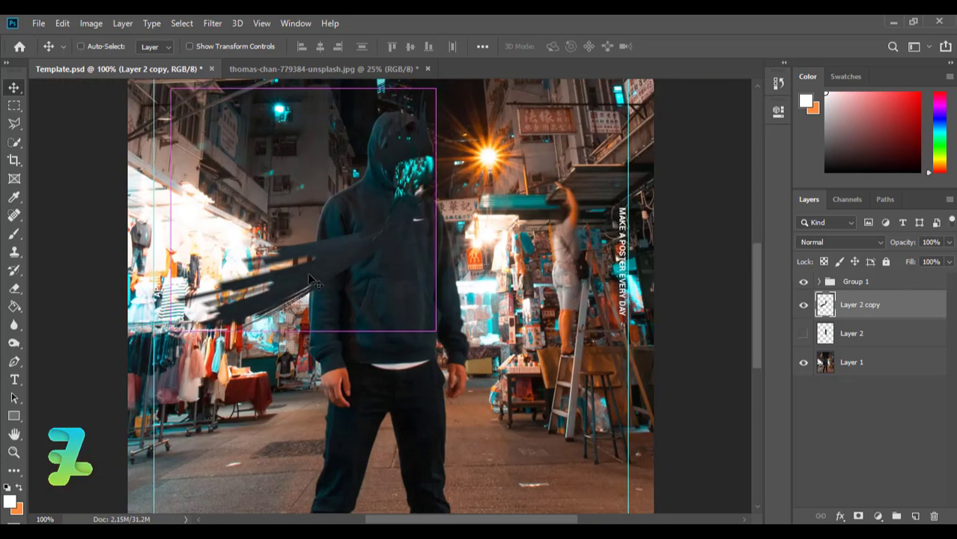
key("ctrl+minus")
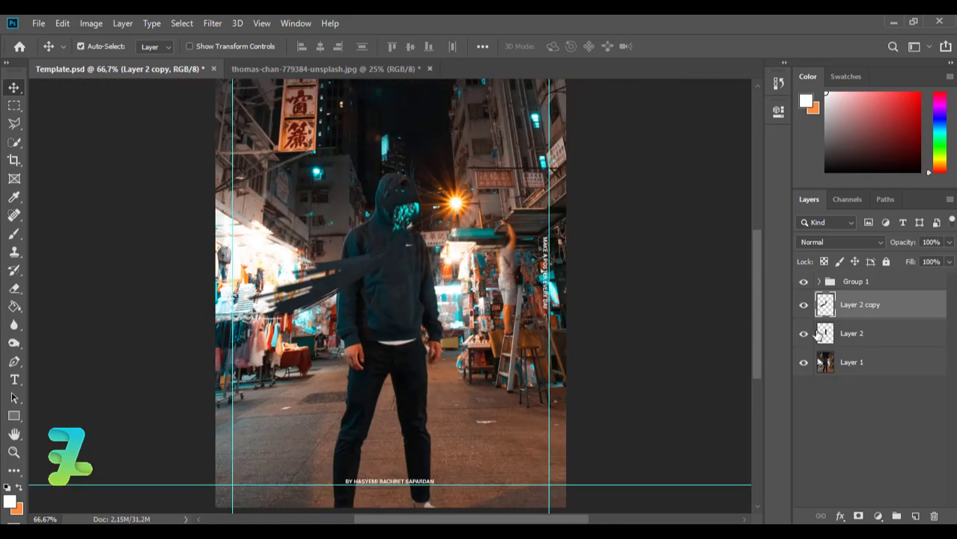
key("ctrl+j")
left_click_drag(851, 333, 851, 374)
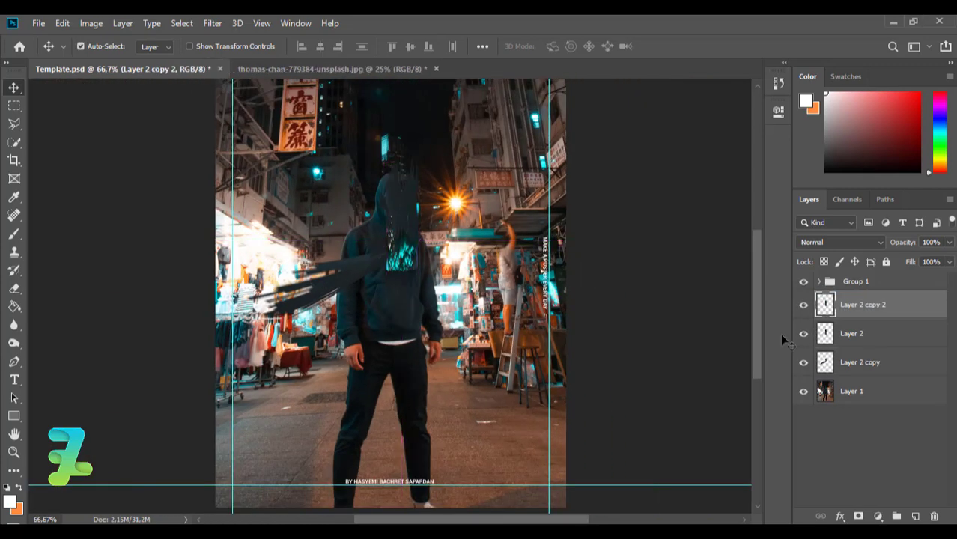
Move the new strip beside the man's arm and start warping its edges outward.
left_click_drag(406, 236, 322, 311)
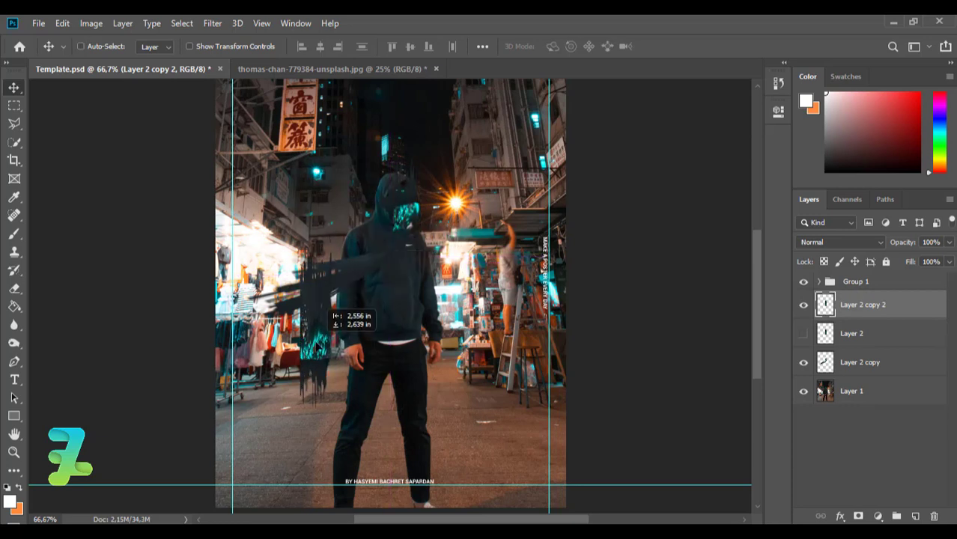
key("ctrl+t")
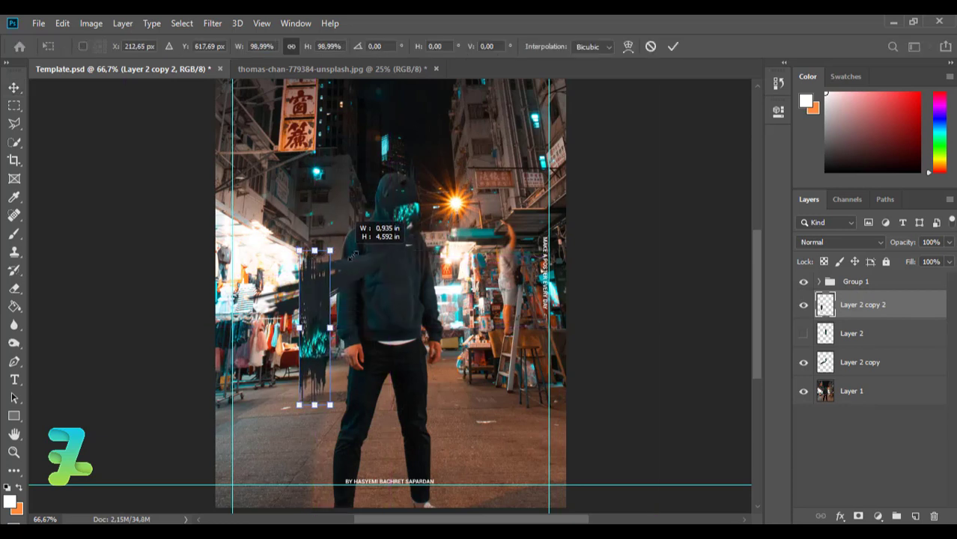
right_click(337, 158)
left_click(343, 266)
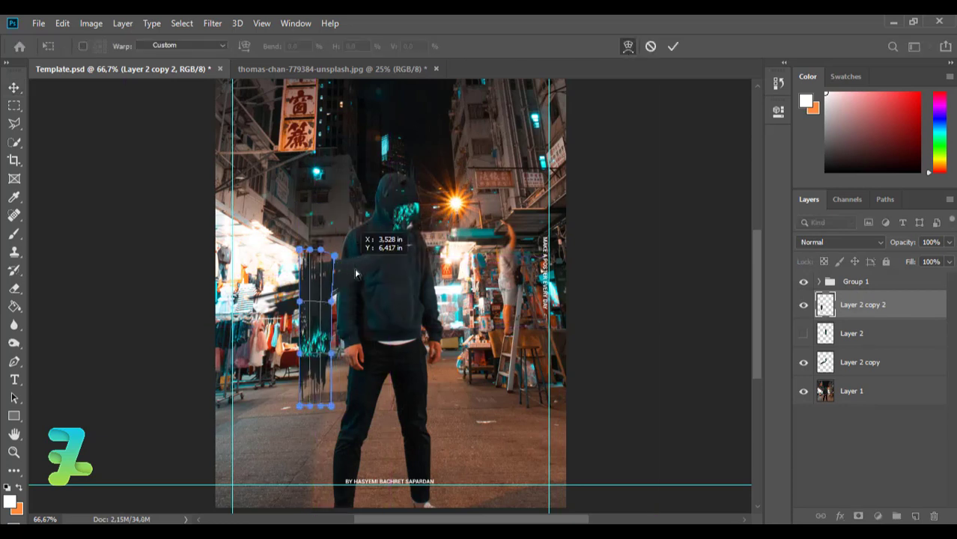
left_click_drag(356, 274, 361, 269)
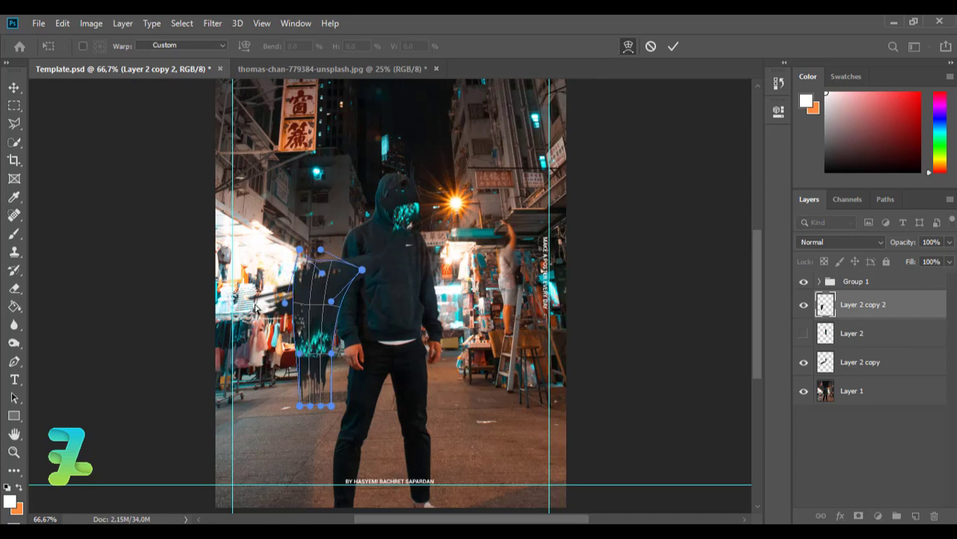
left_click_drag(323, 311, 278, 308)
left_click_drag(330, 352, 368, 361)
Stretch the strip's bottom far to the lower right into a wide arc and commit the warp.
left_click_drag(331, 405, 751, 464)
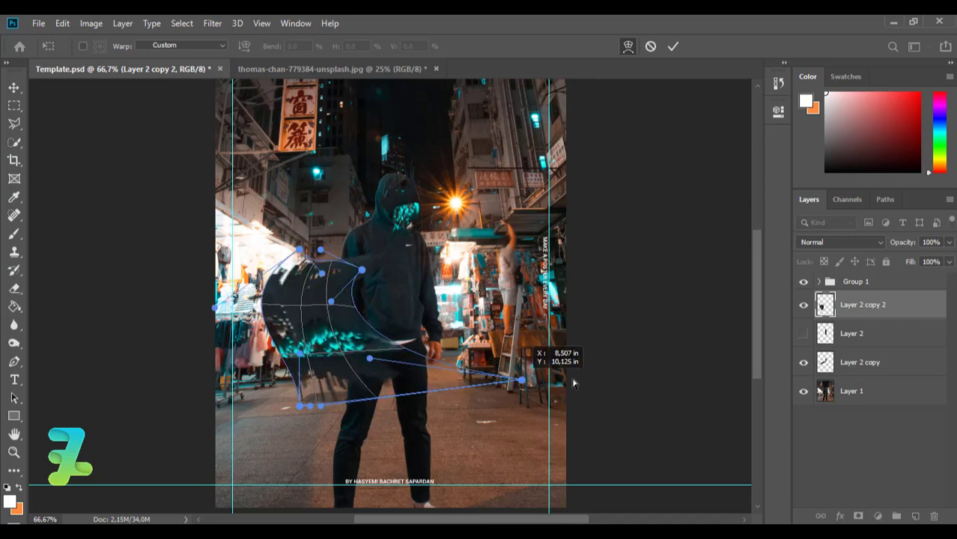
mouse_move(397, 447)
left_mouse_down()
mouse_move(384, 517)
mouse_move(591, 479)
mouse_move(712, 490)
left_mouse_up()
left_click_drag(277, 224, 254, 213)
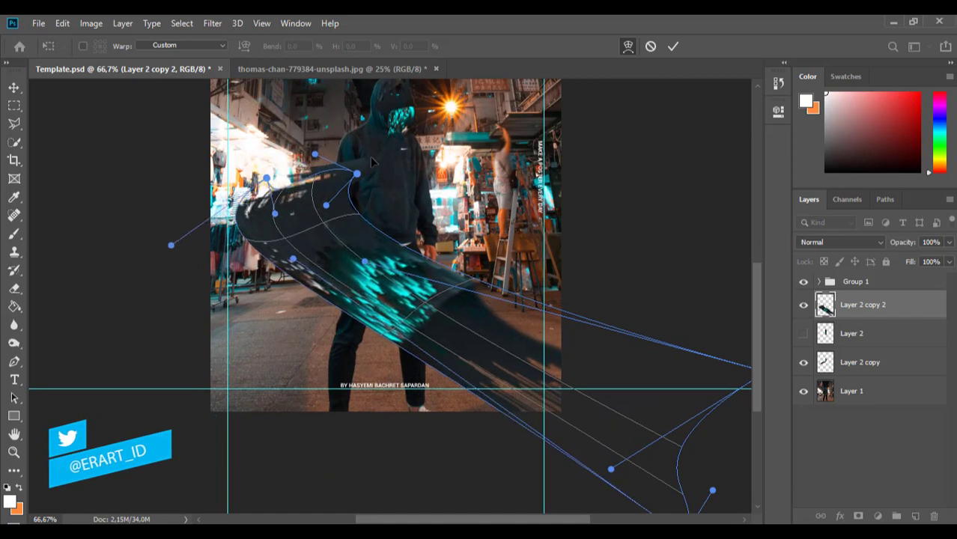
mouse_move(356, 173)
left_mouse_down()
mouse_move(313, 182)
mouse_move(255, 214)
left_mouse_up()
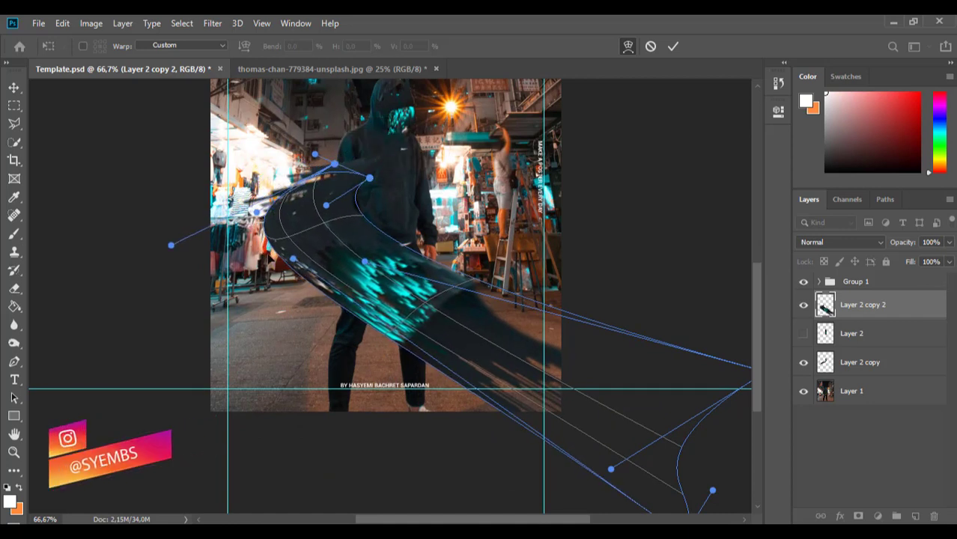
key("ctrl+minus")
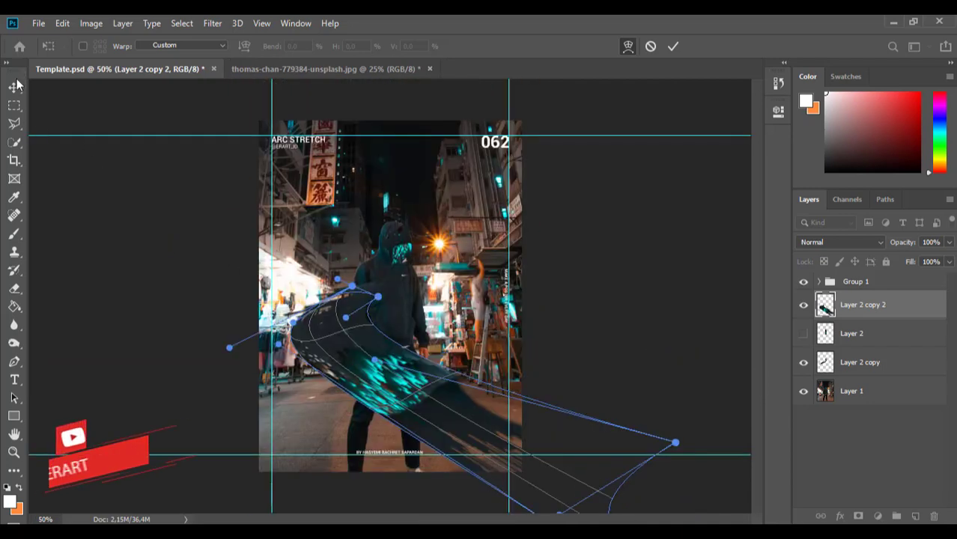
key("Return")
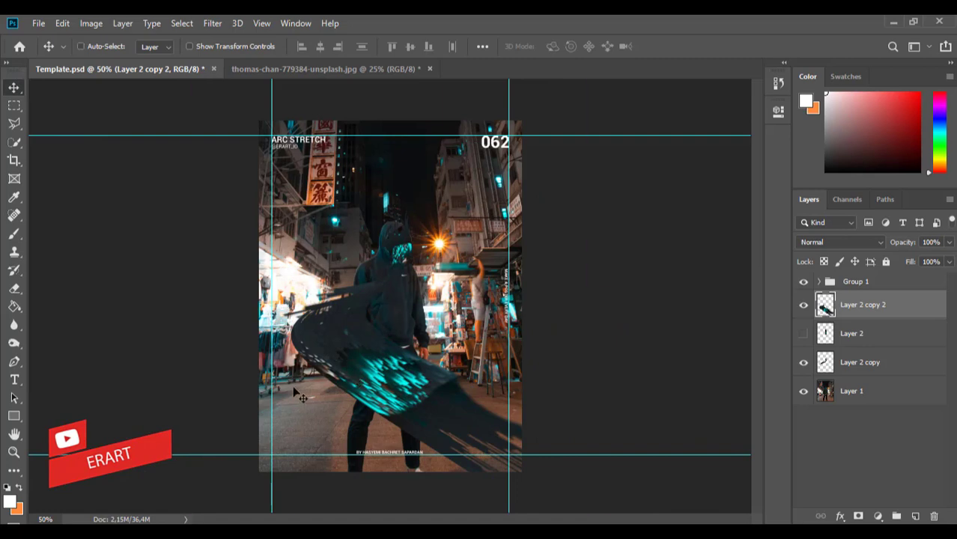
key("ctrl+plus")
key("ctrl+plus")
mouse_move(759, 313)
left_mouse_down()
mouse_move(763, 352)
mouse_move(751, 286)
mouse_move(763, 310)
mouse_move(748, 278)
mouse_move(774, 338)
mouse_move(758, 301)
left_mouse_up()
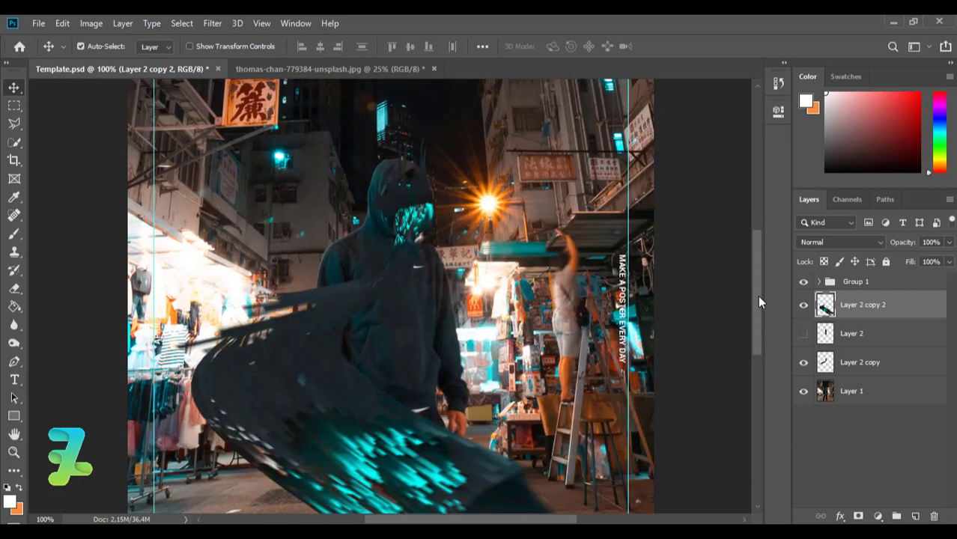
Merge Layer 2 copy into Layer 1, then show Layer 2 and duplicate it.
left_click(804, 334)
left_click(825, 364)
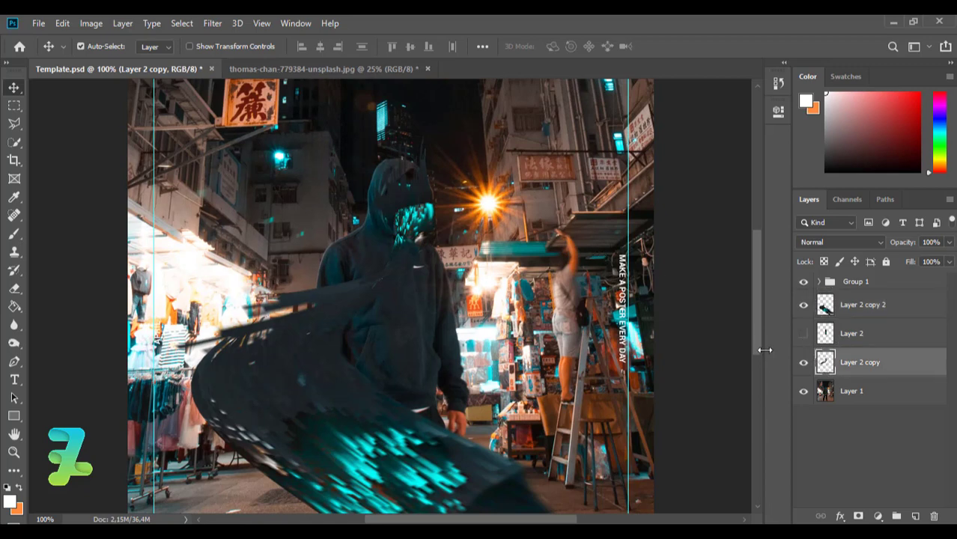
key("ctrl+e")
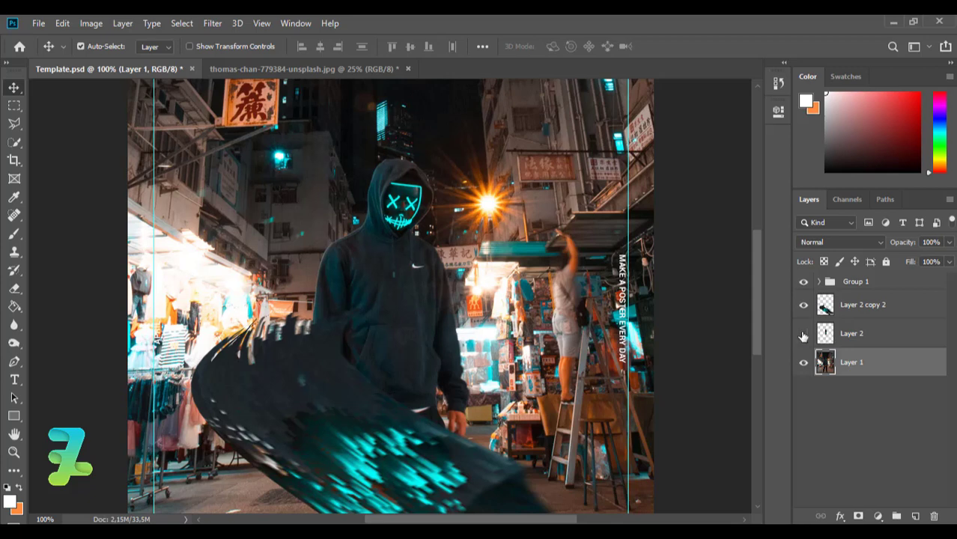
left_click(804, 335)
left_click(825, 338)
key("ctrl+j")
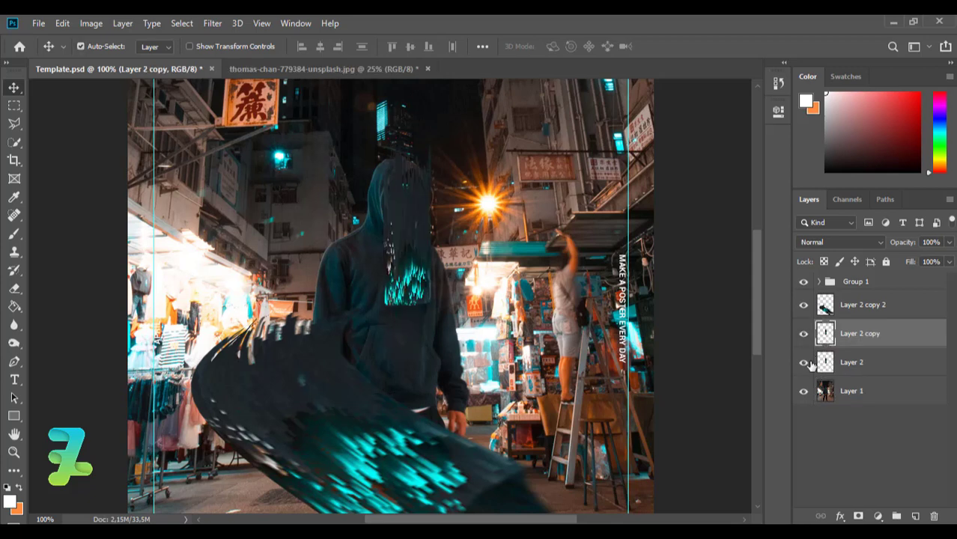
Warp the face copy's lower edge down-left toward the sleeve and the arc.
key("ctrl+t")
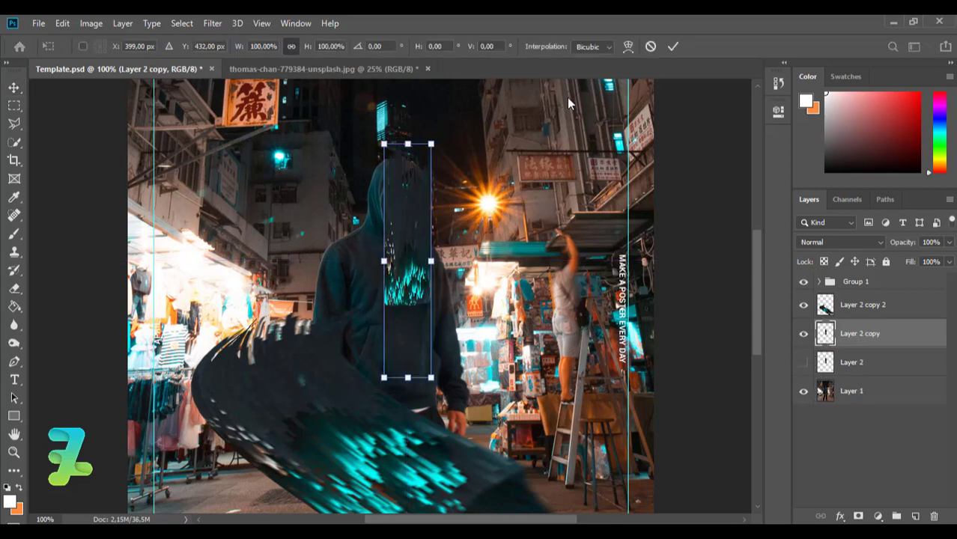
left_click(592, 47)
left_click(627, 46)
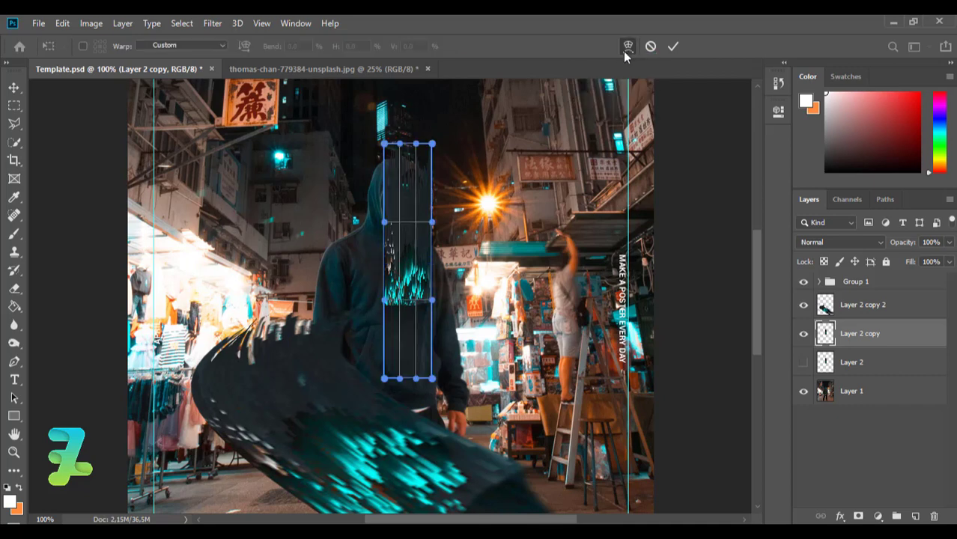
left_click_drag(384, 379, 205, 334)
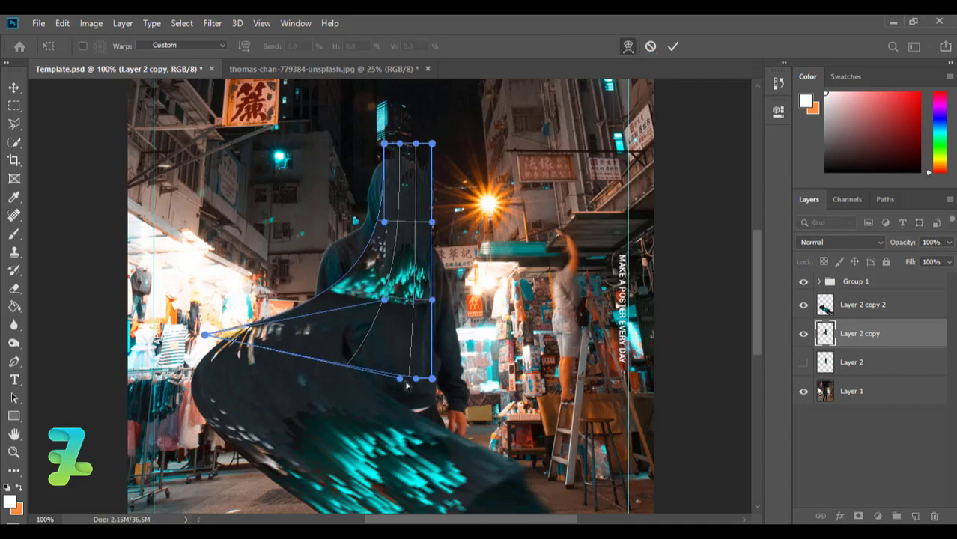
left_click_drag(296, 381, 238, 415)
left_click_drag(416, 379, 308, 374)
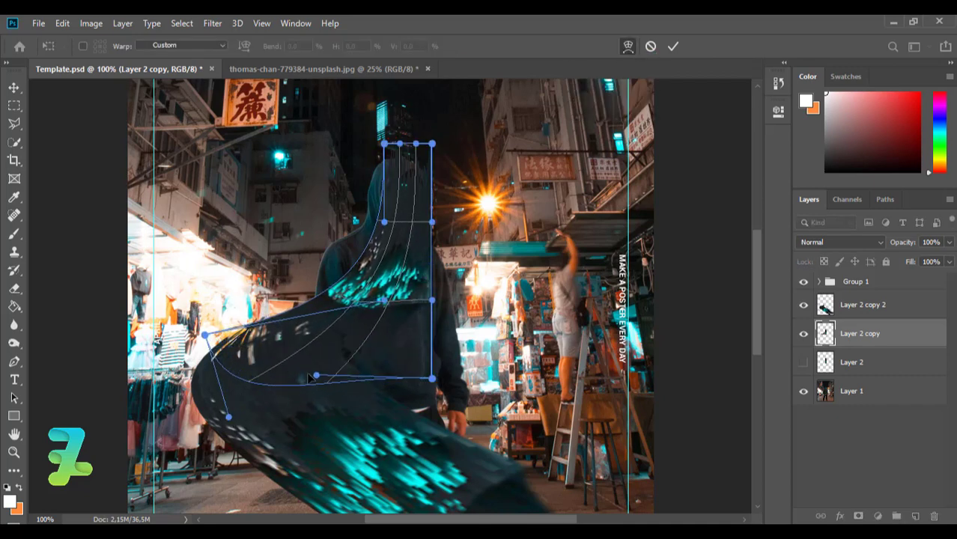
left_click_drag(432, 378, 294, 433)
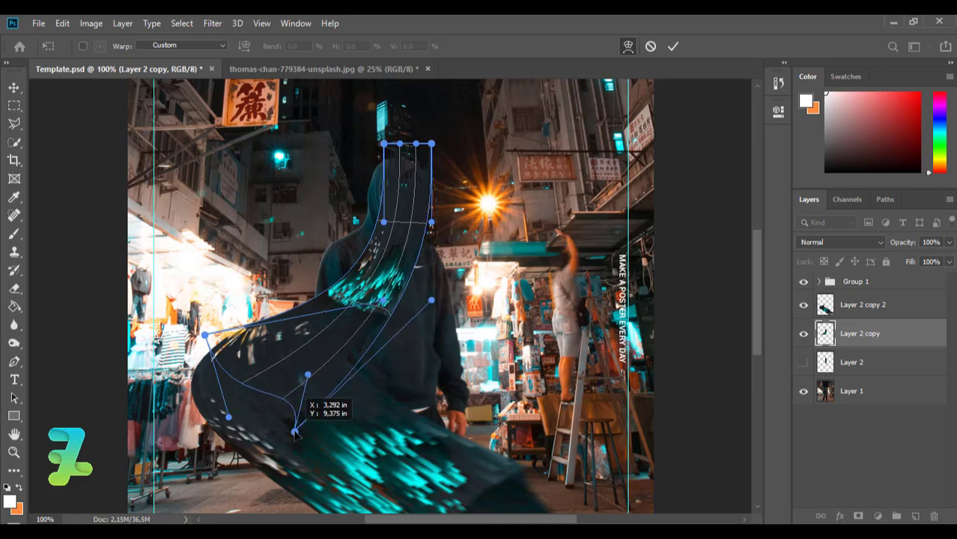
mouse_move(203, 335)
left_mouse_down()
mouse_move(167, 363)
mouse_move(175, 352)
left_mouse_up()
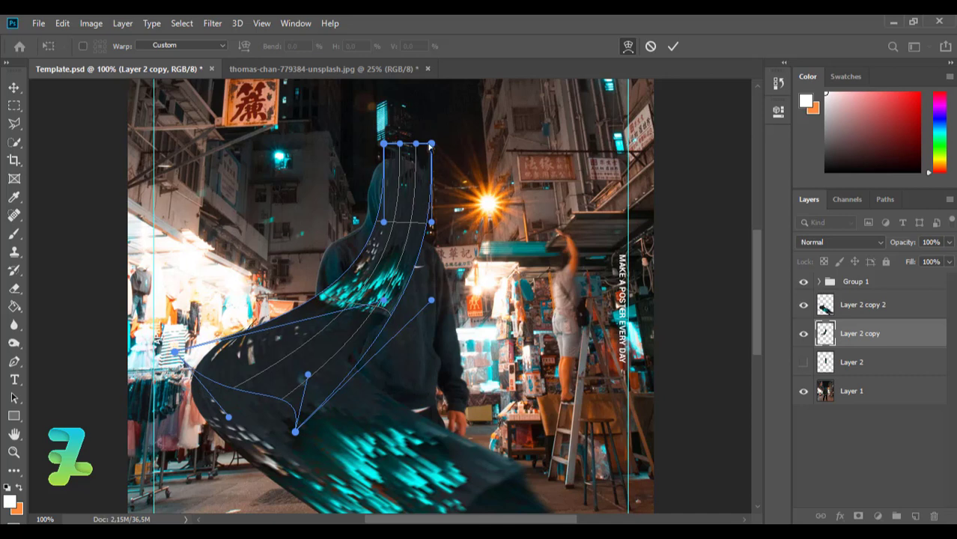
Narrow the strip over the hood, tuck it along the chest, and commit the warp.
mouse_move(431, 144)
left_mouse_down()
mouse_move(415, 143)
mouse_move(378, 182)
mouse_move(377, 173)
left_mouse_up()
left_click_drag(426, 196, 423, 184)
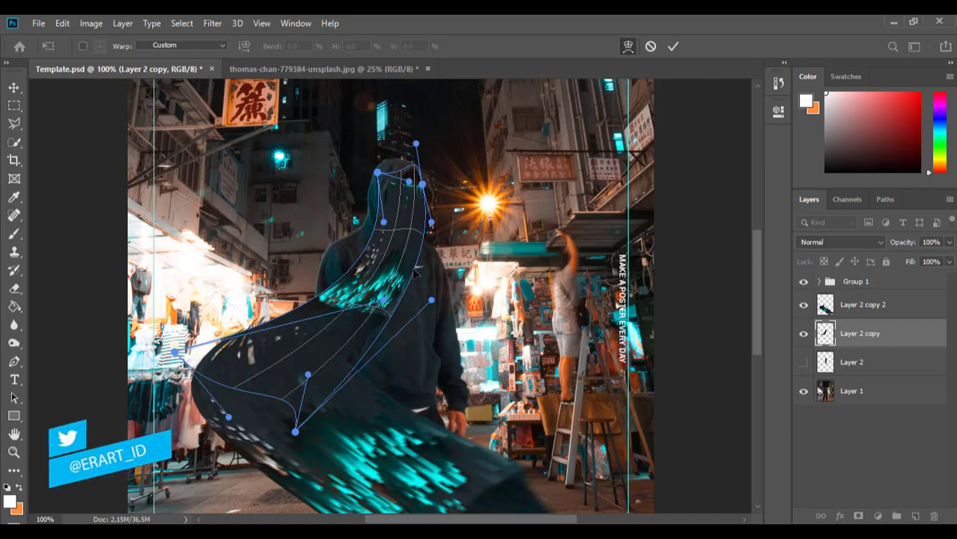
mouse_move(414, 271)
left_mouse_down()
mouse_move(399, 292)
mouse_move(410, 254)
left_mouse_up()
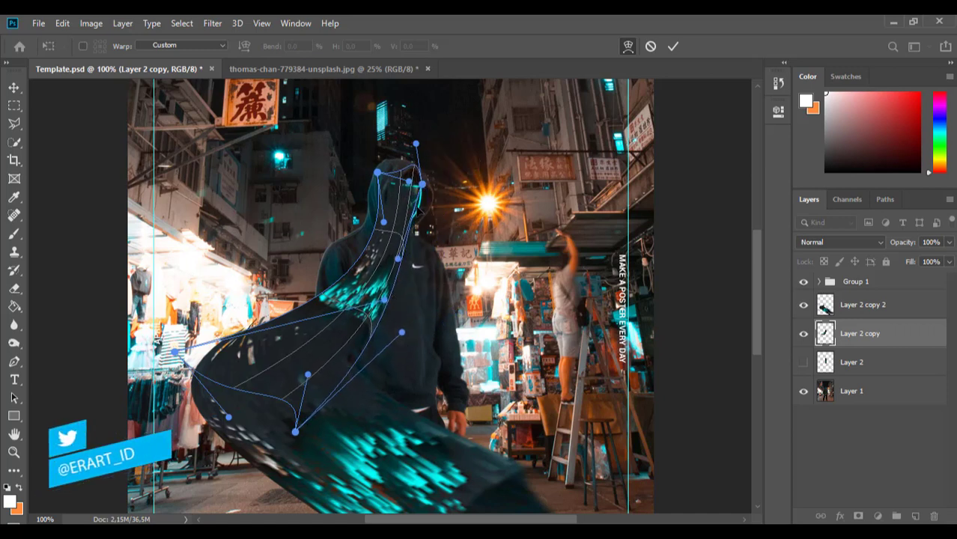
left_click_drag(384, 221, 403, 225)
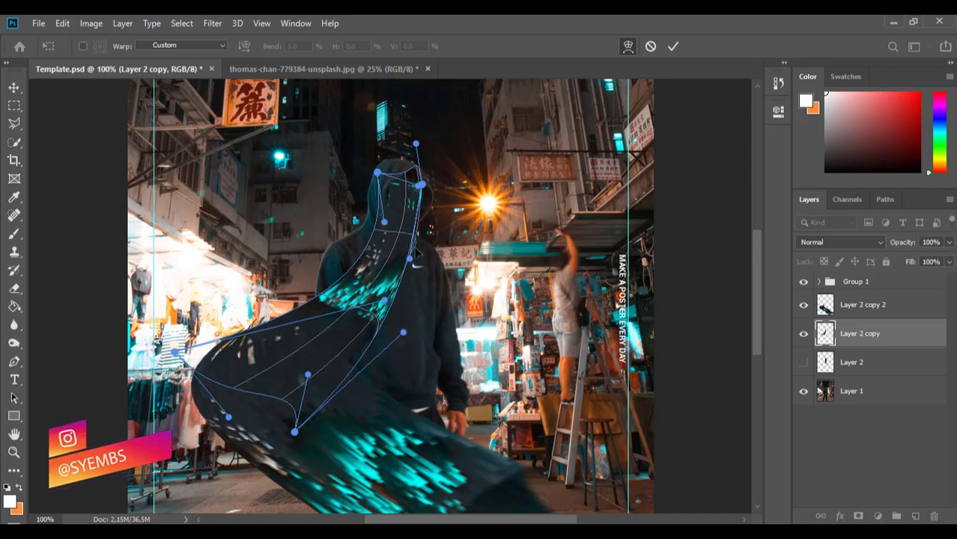
left_click_drag(385, 300, 399, 302)
mouse_move(377, 171)
left_mouse_down()
mouse_move(369, 173)
mouse_move(375, 193)
left_mouse_up()
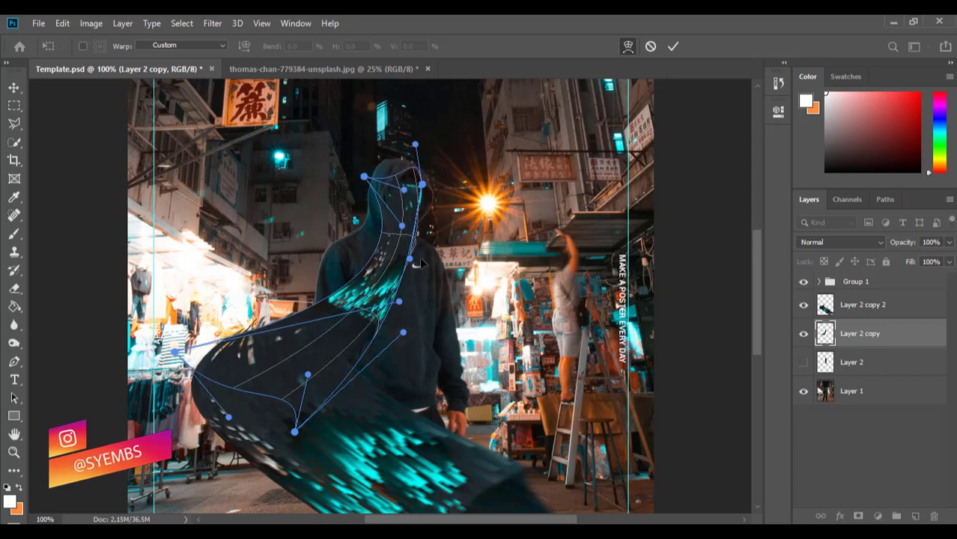
left_click_drag(372, 267, 385, 286)
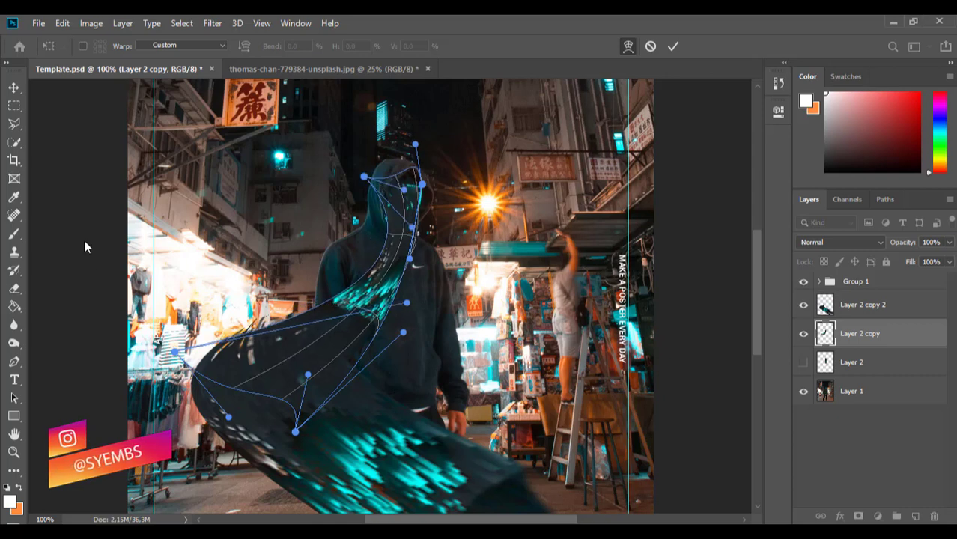
key("Return")
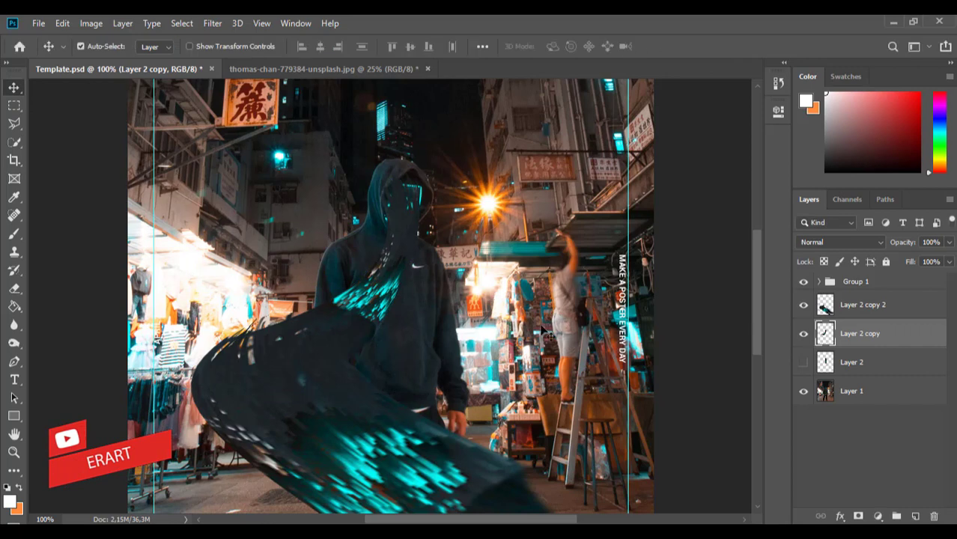
key("ctrl+minus")
key("ctrl+minus")
key("ctrl+plus")
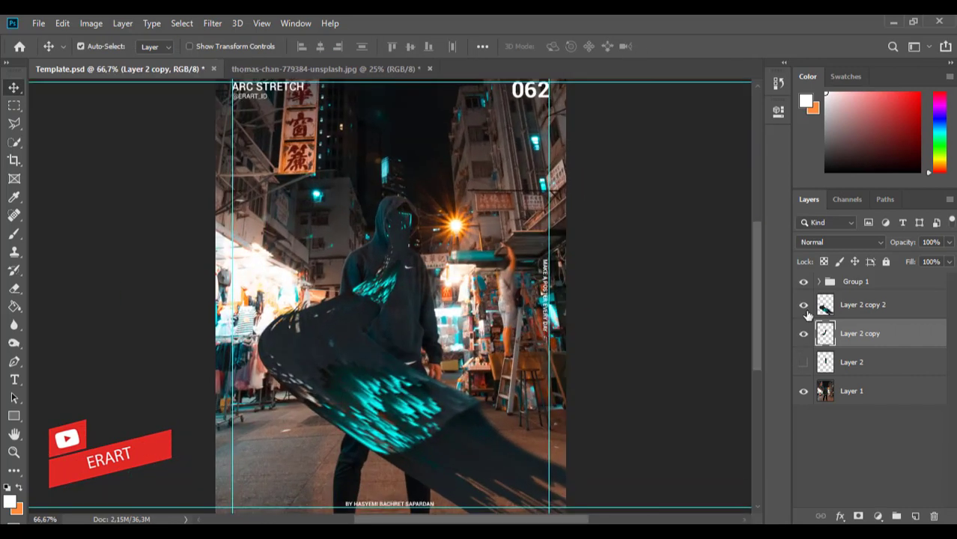
Widen Layer 2 copy 2 rightward and warp its lower-right part further out toward the corner.
left_click(807, 313)
key("ctrl+t")
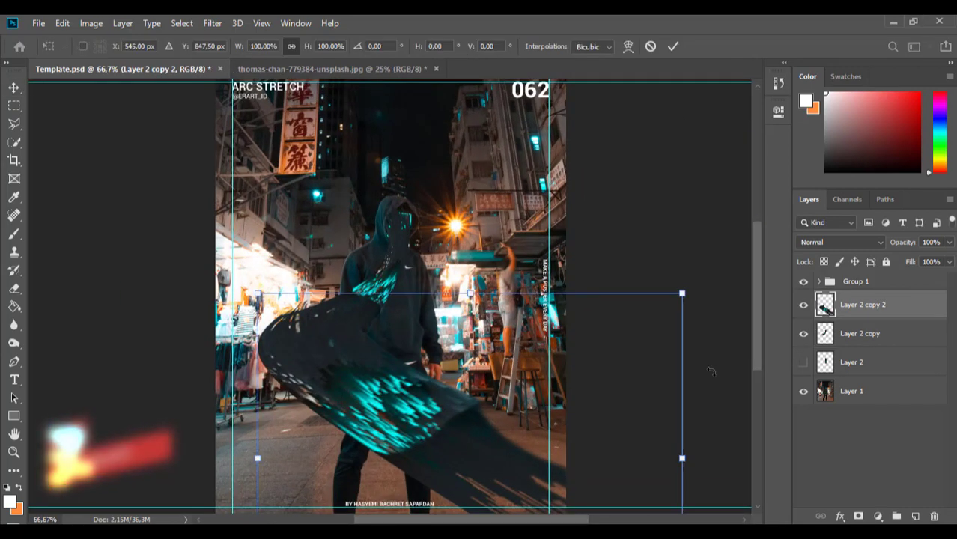
scroll(684, 390, "down", 2)
left_click_drag(685, 392, 719, 384)
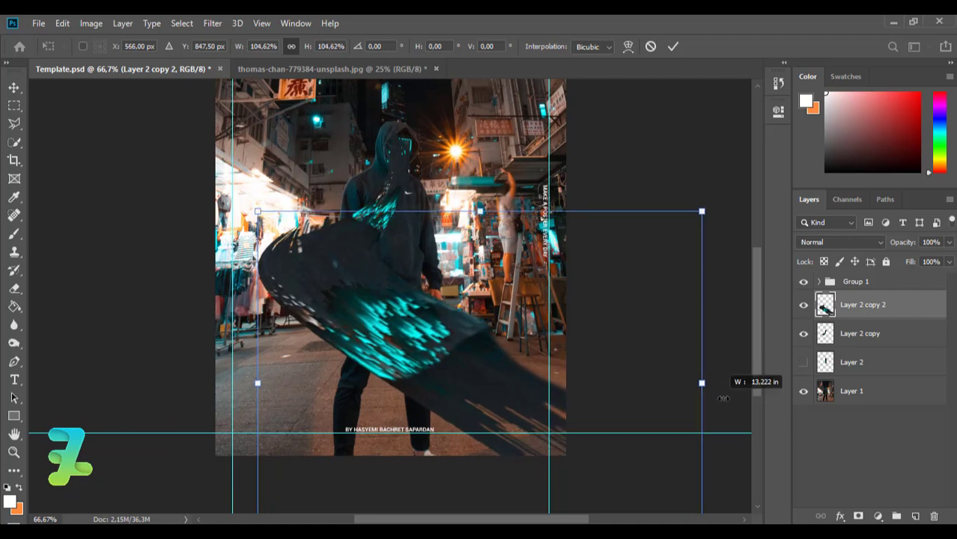
left_click(627, 45)
left_click_drag(690, 221, 349, 391)
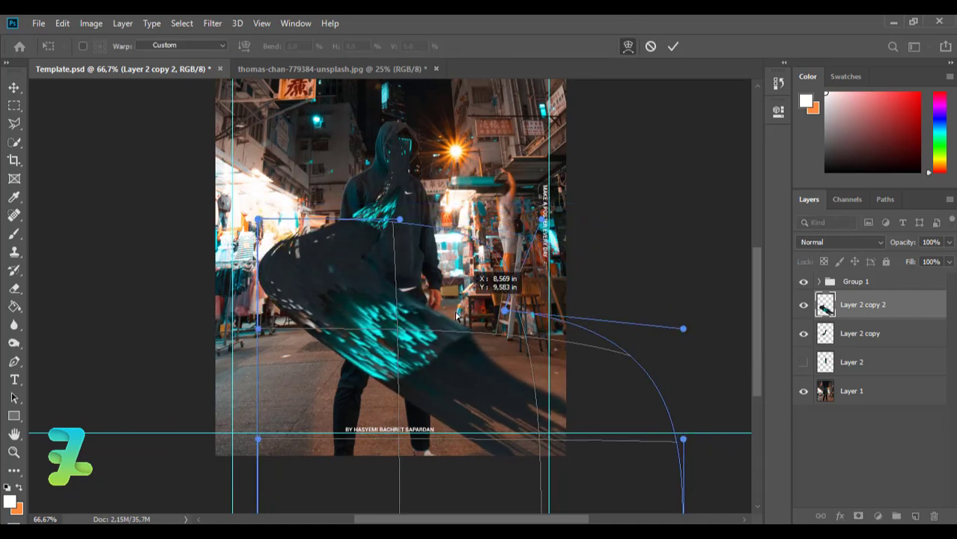
key("ctrl+z")
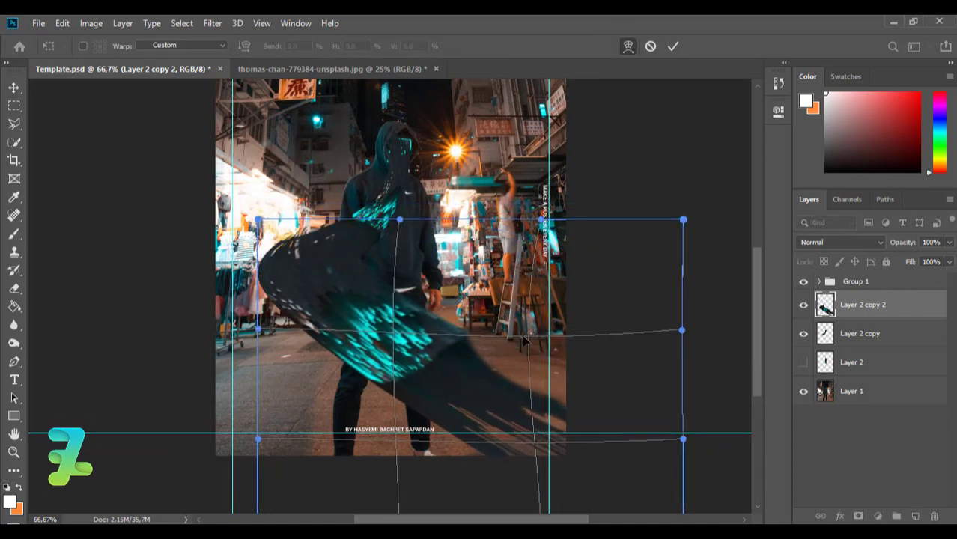
mouse_move(584, 404)
left_mouse_down()
mouse_move(655, 442)
mouse_move(679, 412)
mouse_move(651, 406)
mouse_move(690, 427)
left_mouse_up()
key("Return")
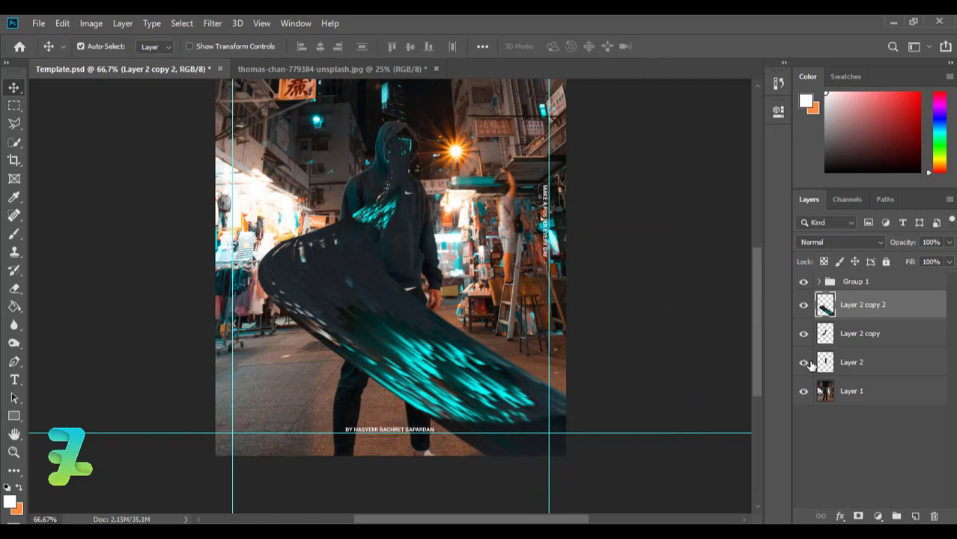
Move Layer 2's glitched face upward to fit the hood.
key("ctrl+plus")
key("ctrl+plus")
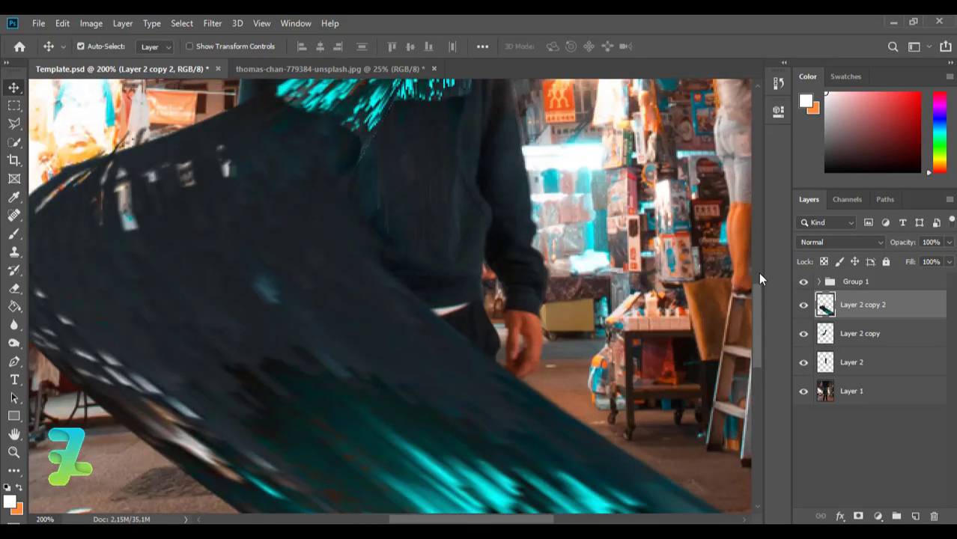
left_click(813, 366)
mouse_move(434, 370)
left_mouse_down()
mouse_move(440, 203)
mouse_move(444, 213)
left_mouse_up()
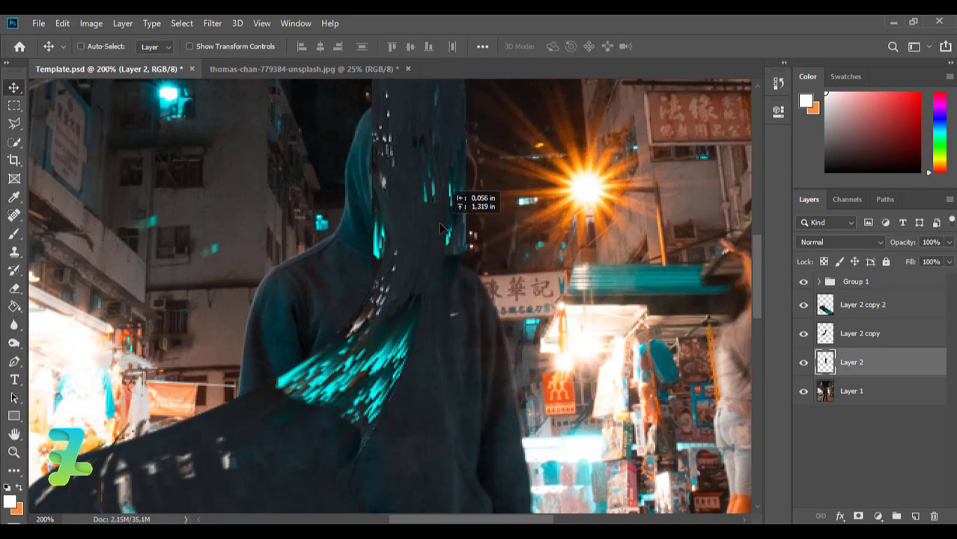
left_click_drag(444, 210, 432, 219)
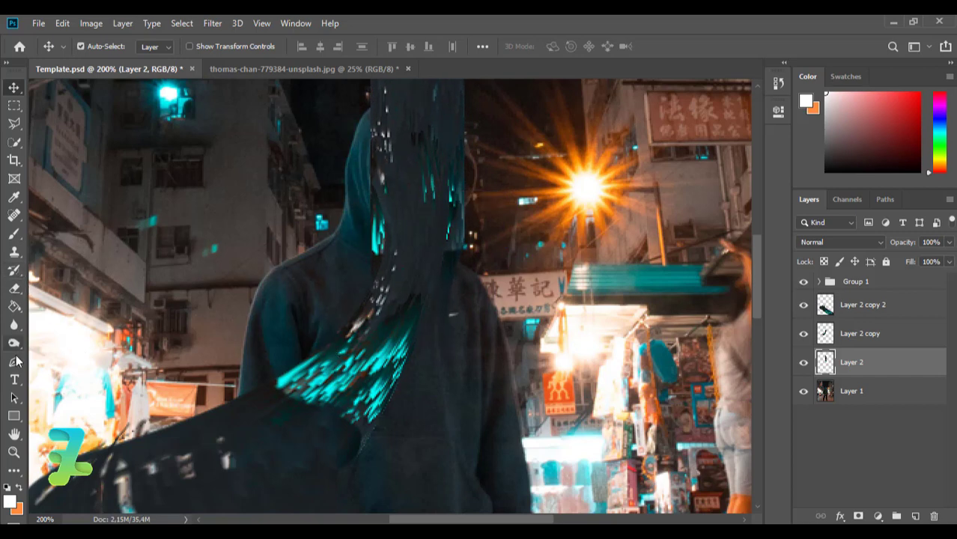
With a soft eraser, remove the streak over the Nike logo and the dark column above the hood.
key("e")
left_click(99, 48)
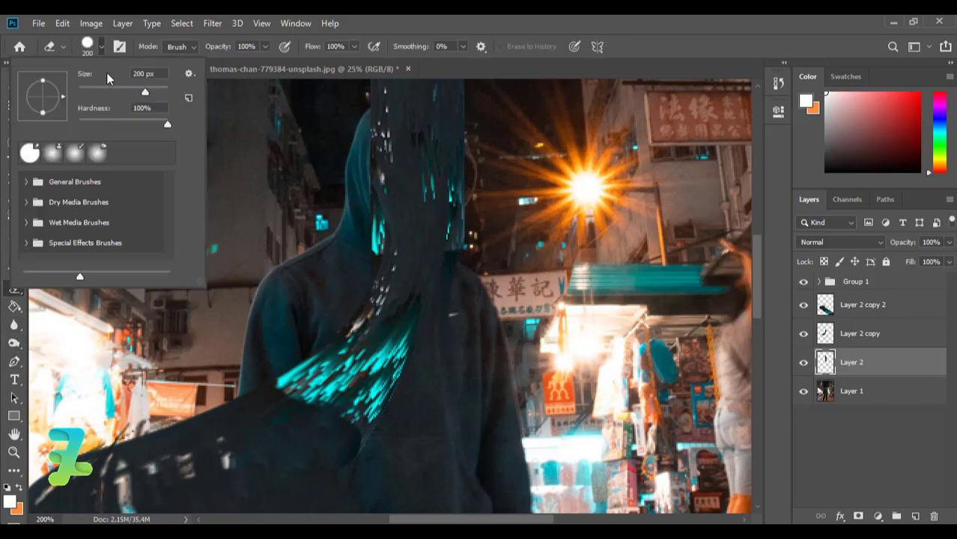
type("0")
key("Return")
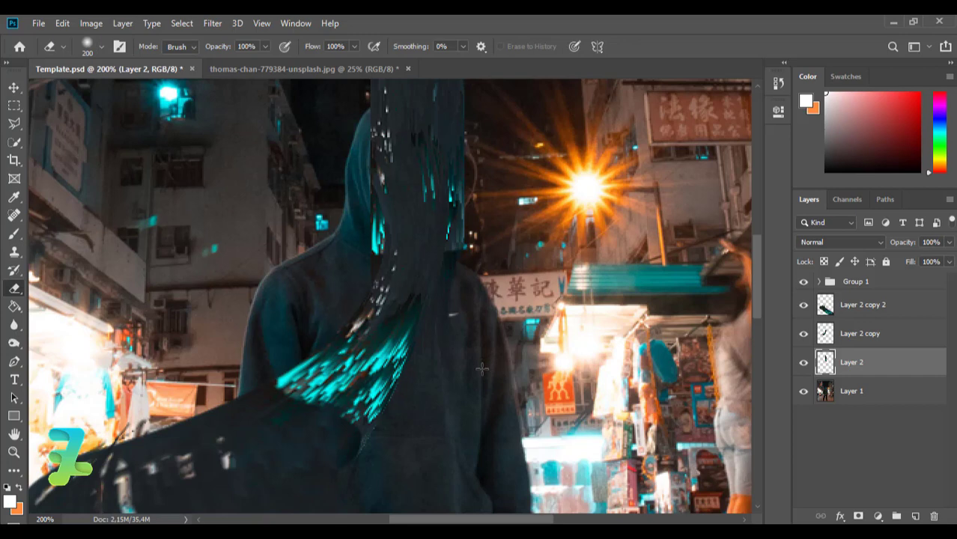
key("bracketleft")
key("bracketleft")
left_click(438, 315)
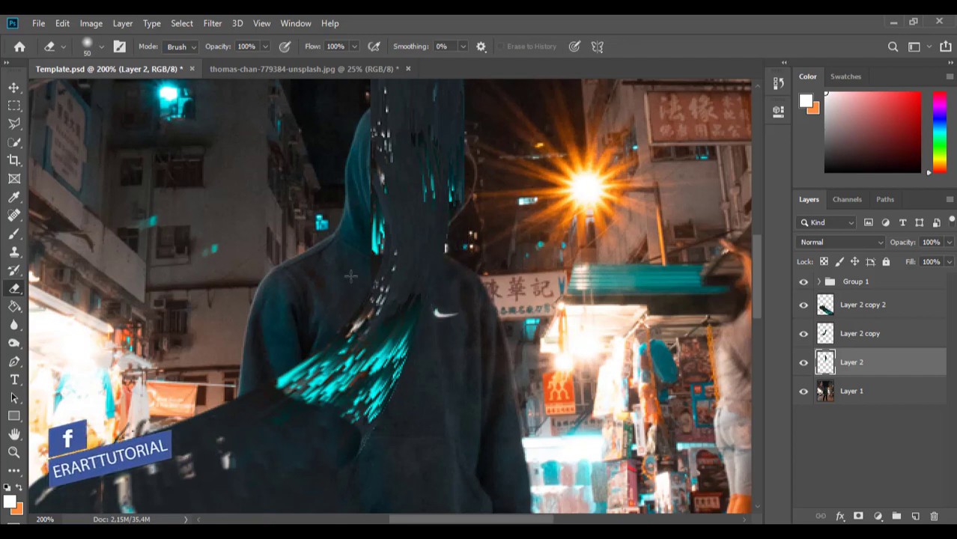
scroll(362, 256, "up", 3)
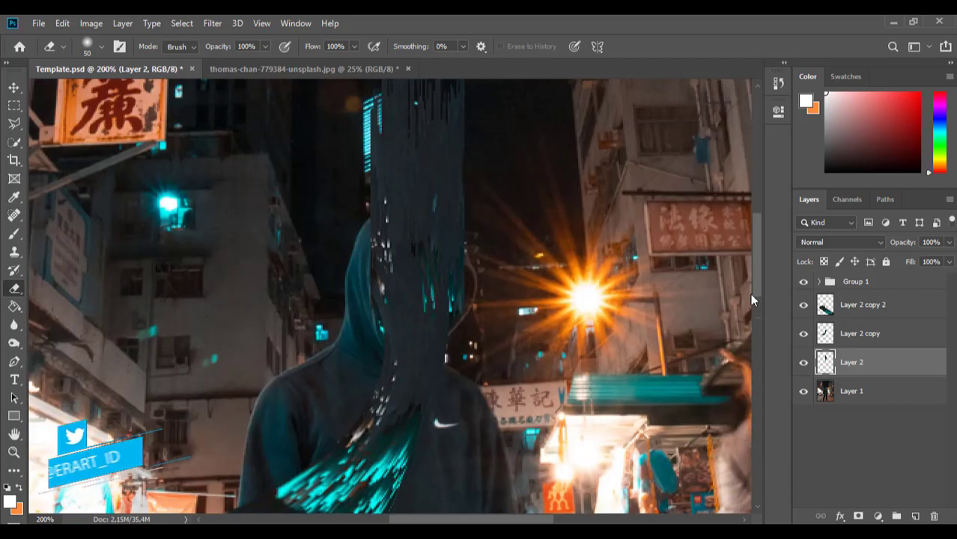
mouse_move(442, 191)
left_mouse_down()
mouse_move(405, 113)
mouse_move(379, 87)
left_mouse_up()
scroll(756, 299, "up", 3)
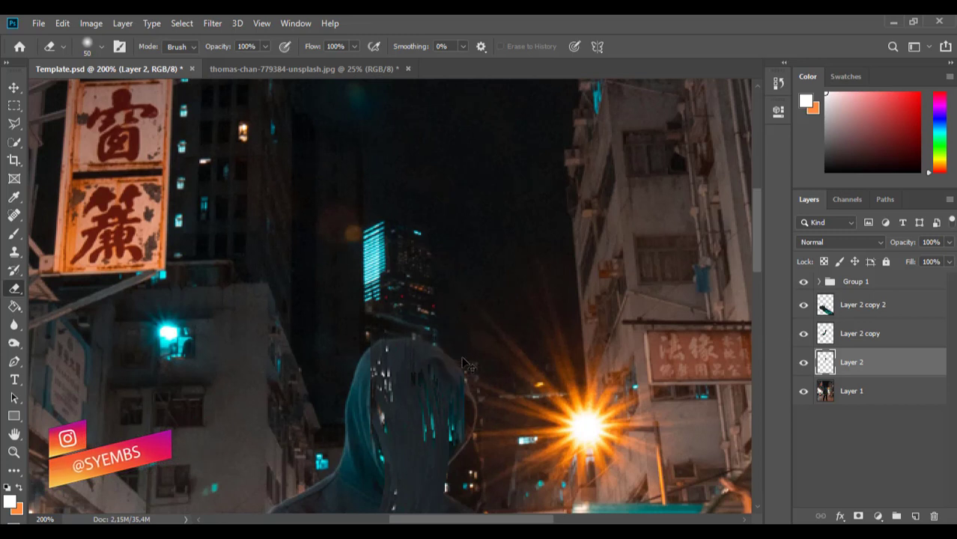
Refine edits across the Layer 2 copies with a smaller eraser, then add Layer 3 on top.
left_click(100, 47)
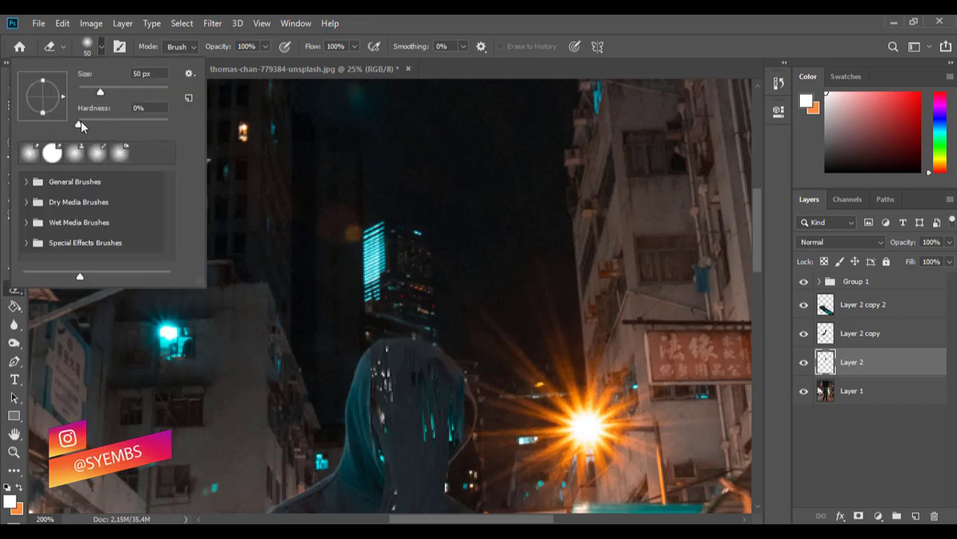
left_click(101, 47)
key("bracketleft")
key("bracketleft")
key("bracketleft")
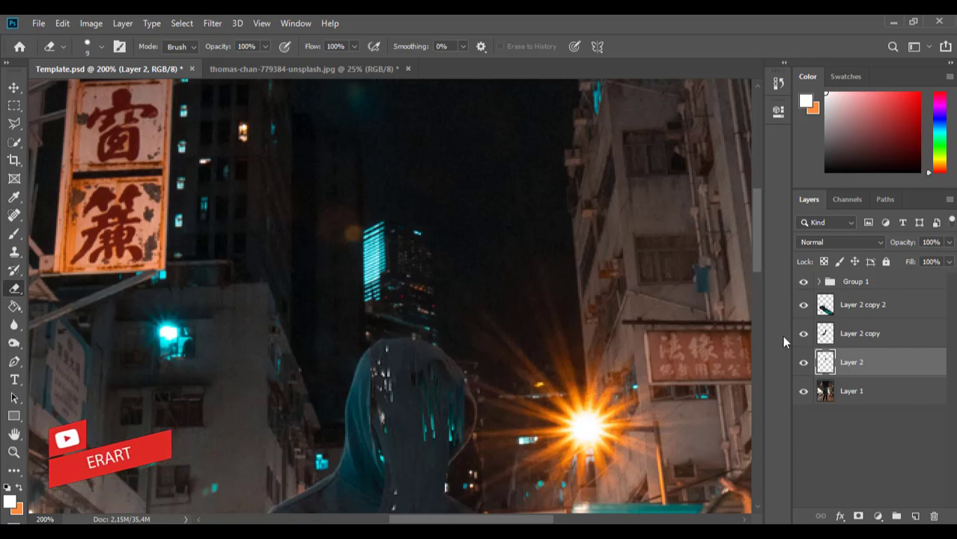
left_click(861, 333)
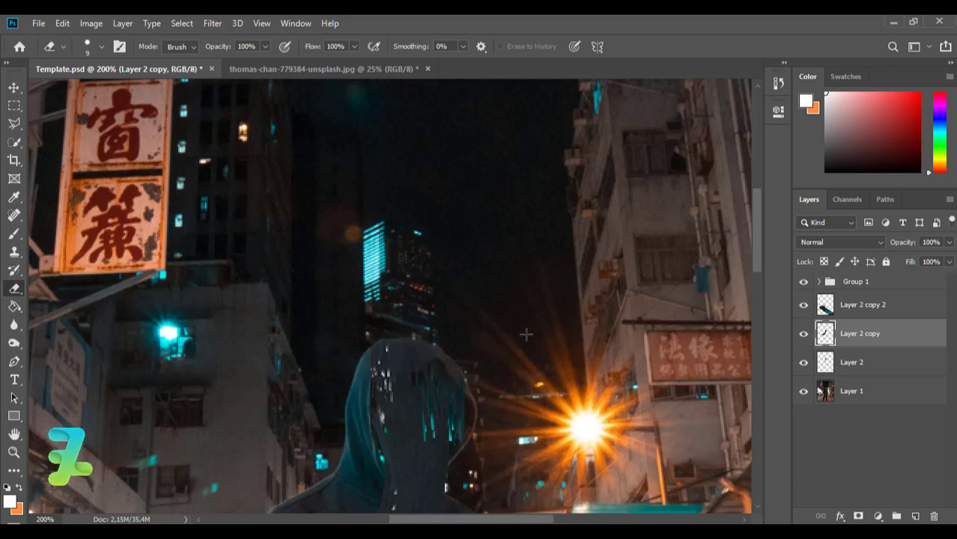
key("alt+bracketleft")
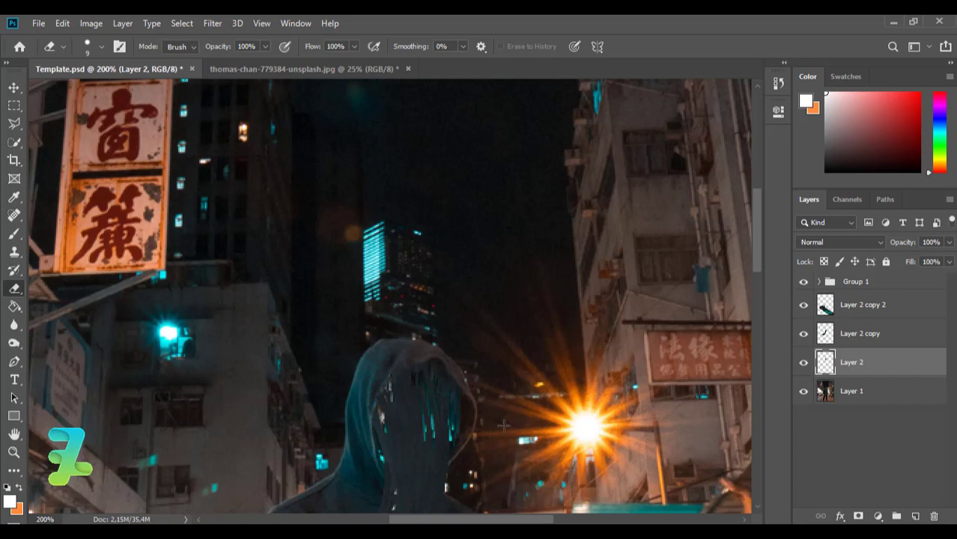
left_click(823, 304)
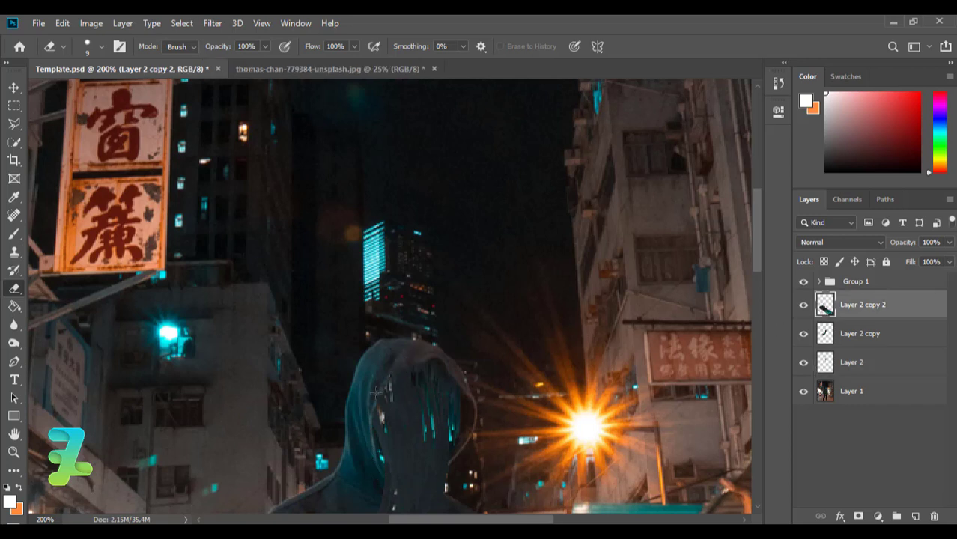
left_click(827, 334)
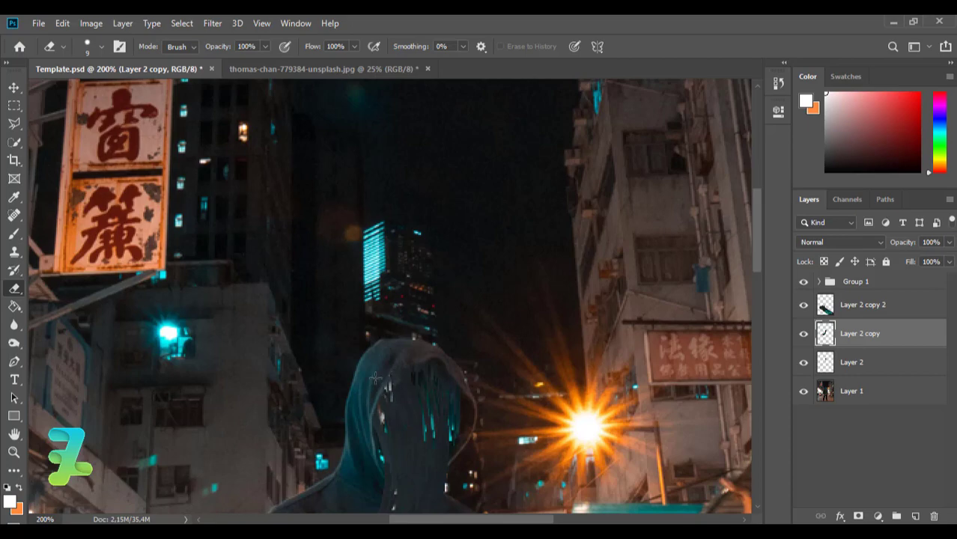
scroll(476, 369, "down", 3)
scroll(476, 370, "up", 3)
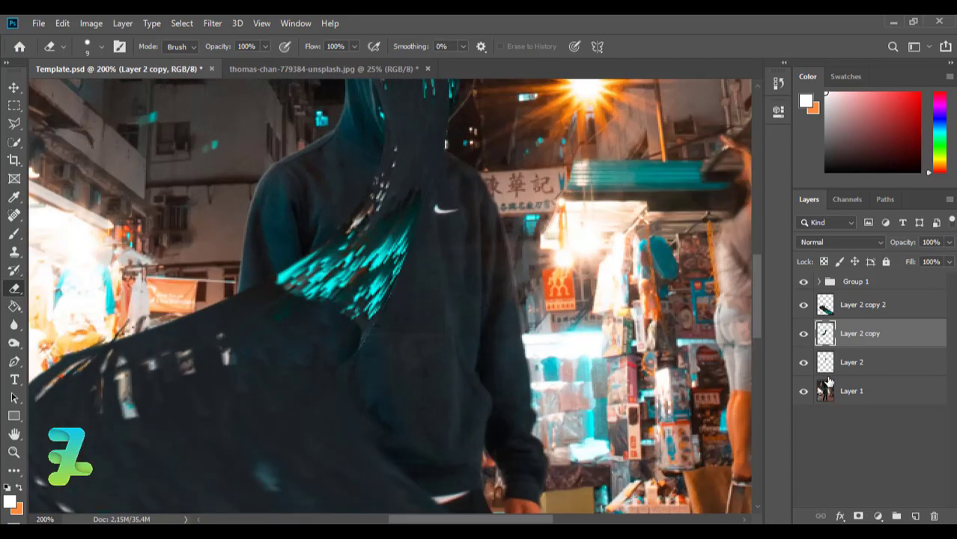
left_click(861, 305)
left_click(915, 516)
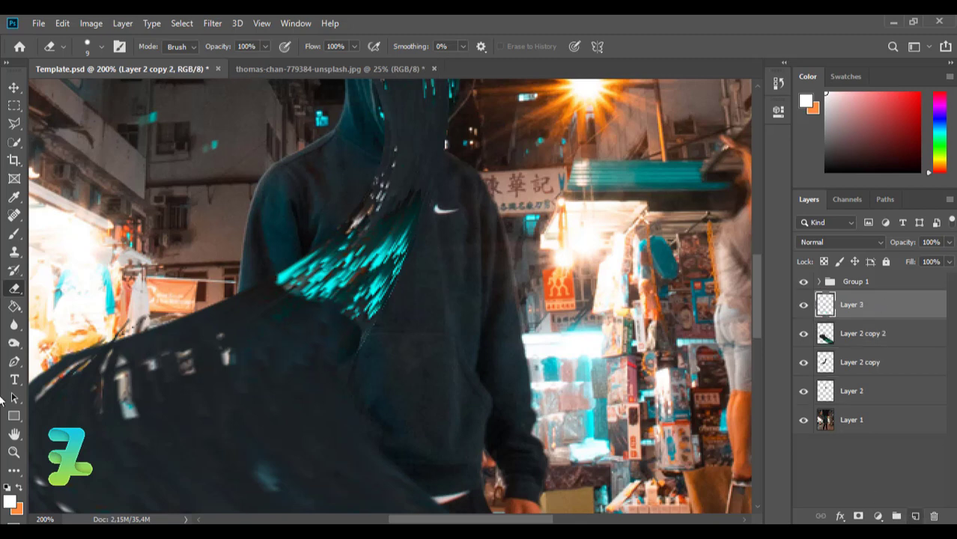
Set the foreground colour to #06fefc and paint a soft cyan glow over the hooded face.
left_click(9, 501)
left_click_drag(537, 87, 680, 122)
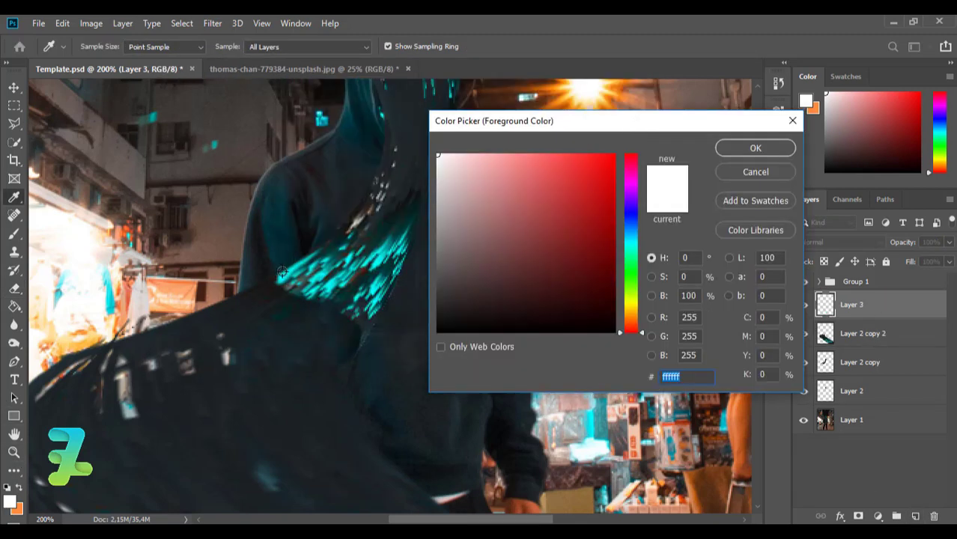
type("06fefc")
left_click(755, 148)
key("e")
left_click_drag(757, 270, 755, 234)
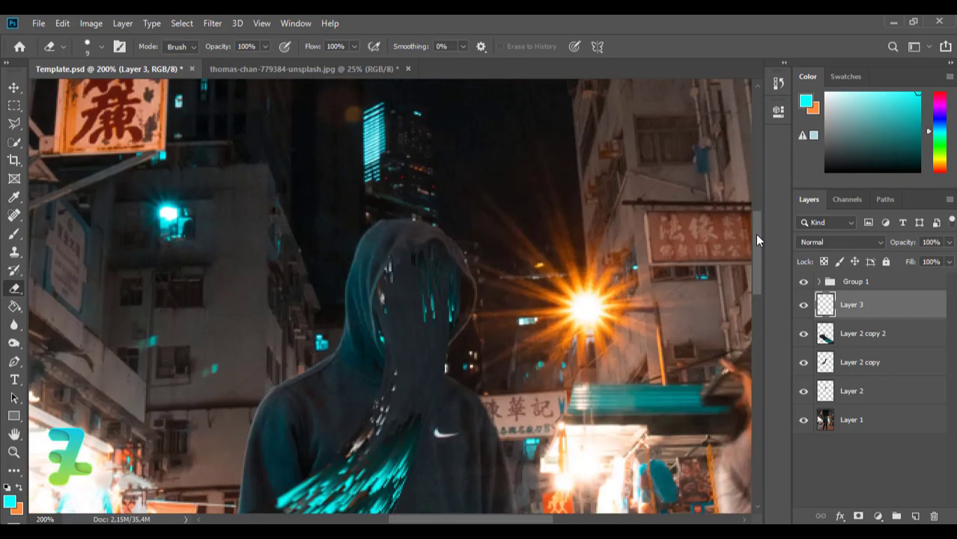
left_click(14, 233)
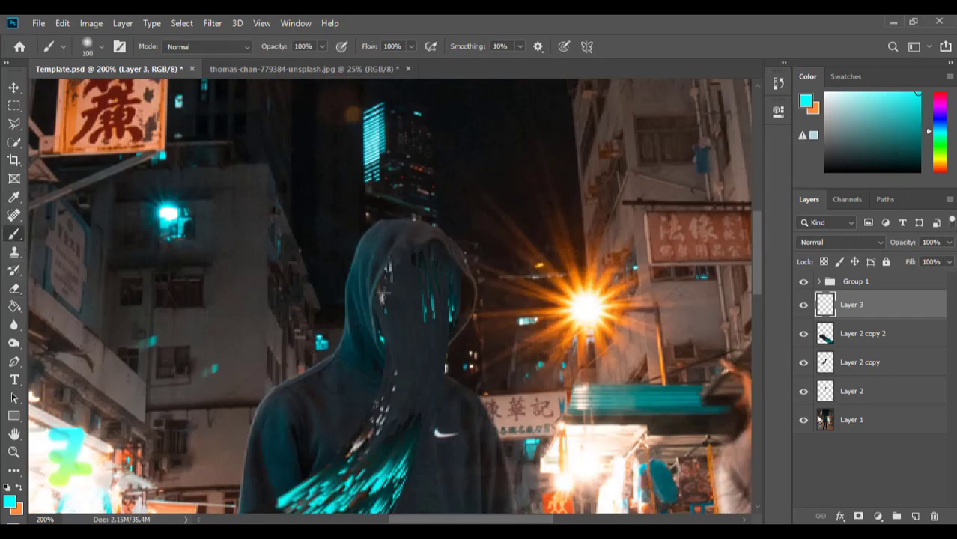
left_click(416, 304)
Set Layer 3 to Soft Light and paint a broader cyan glow along the arc streak.
left_click(881, 240)
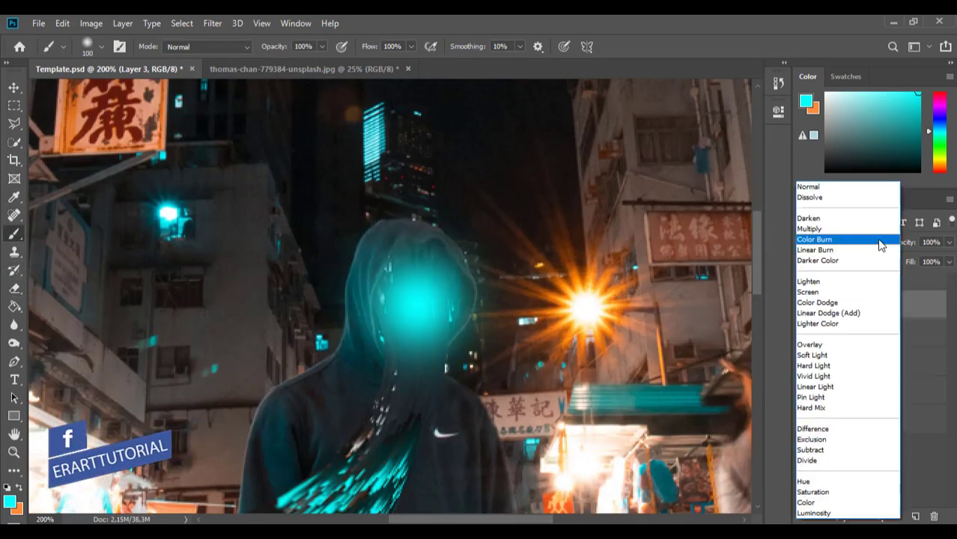
left_click(814, 355)
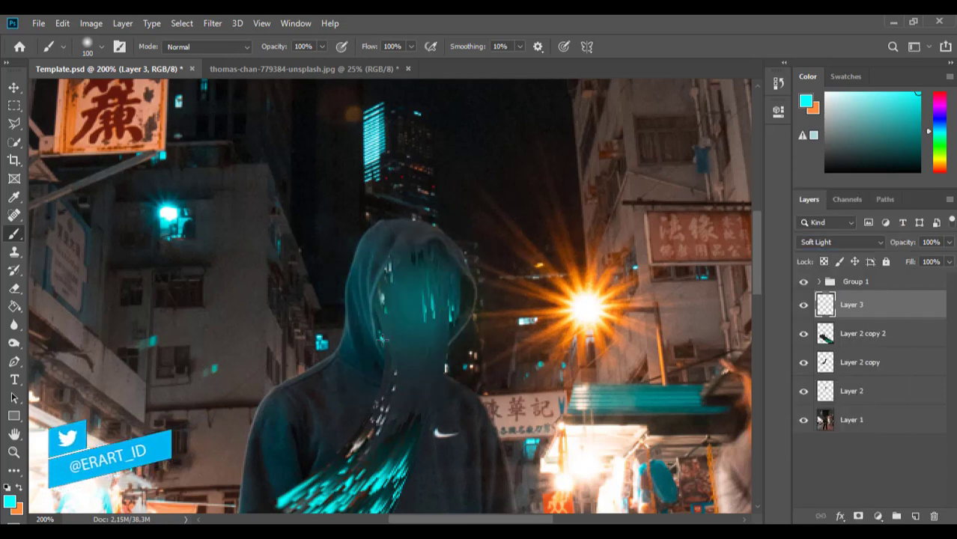
key("ctrl+minus")
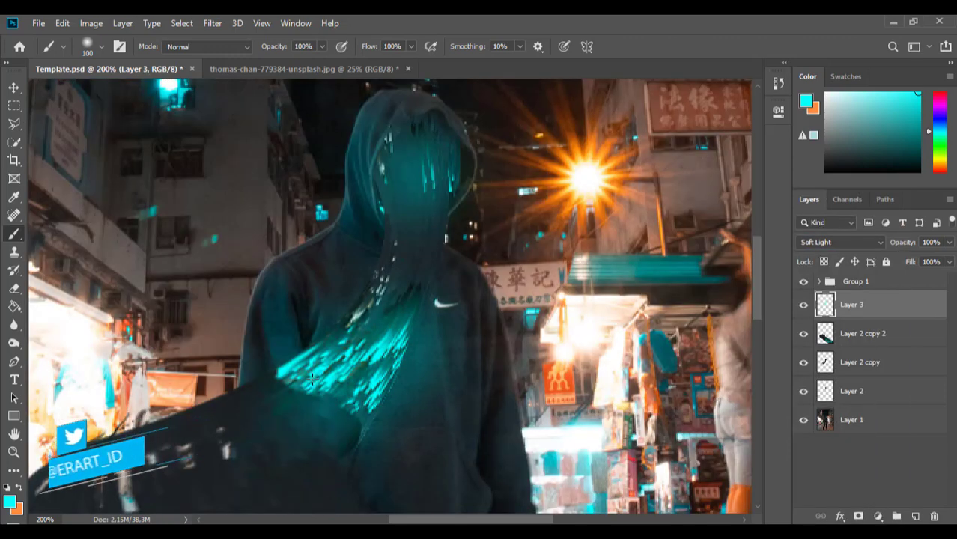
key("ctrl+minus")
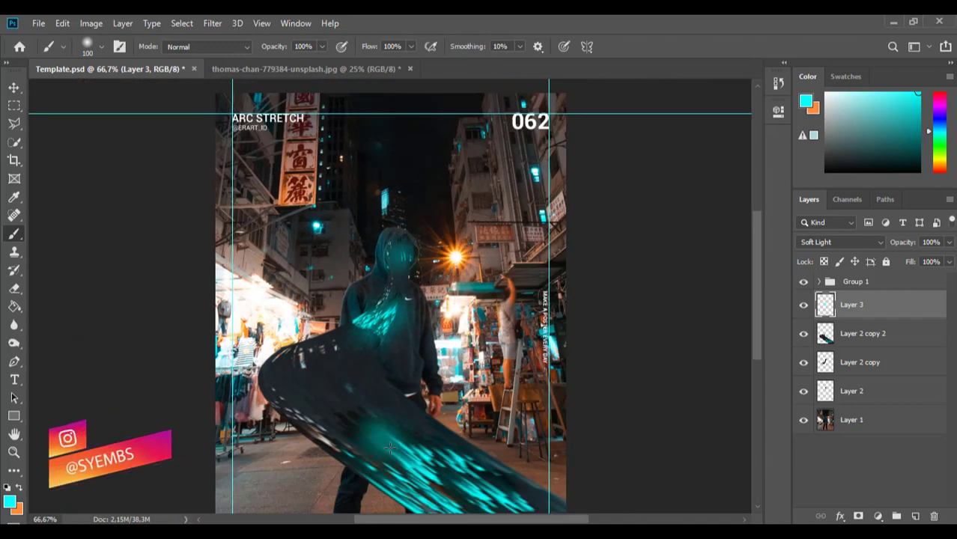
key("bracketright")
key("bracketright")
key("bracketright")
key("bracketright")
key("bracketright")
key("bracketright")
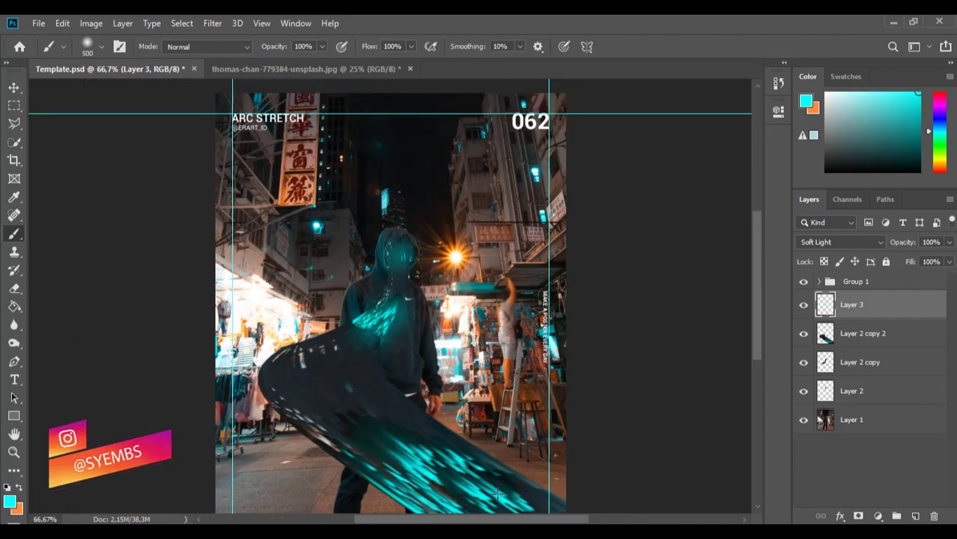
mouse_move(498, 494)
left_mouse_down()
mouse_move(426, 488)
mouse_move(340, 429)
left_mouse_up()
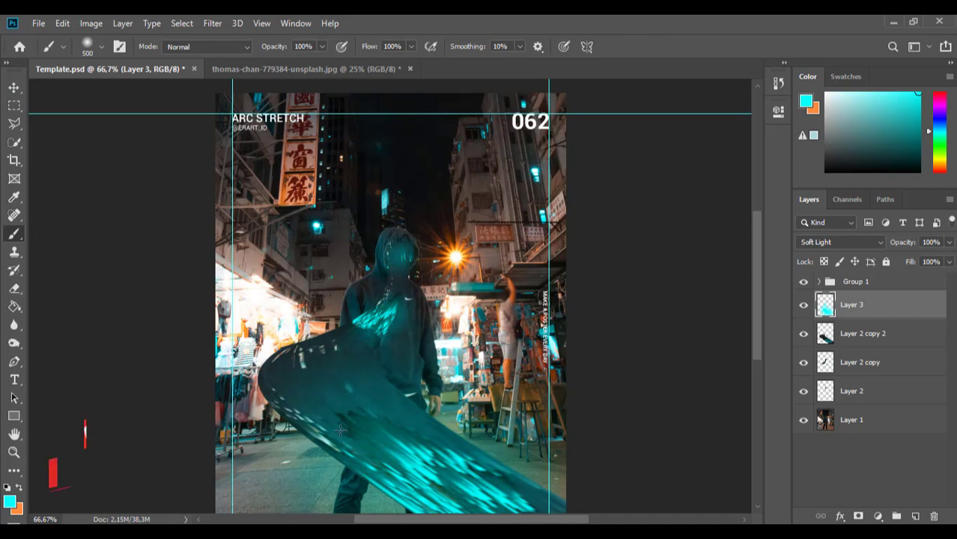
Add a new layer above Layer 1 and set the brush colour to black (000000).
key("v")
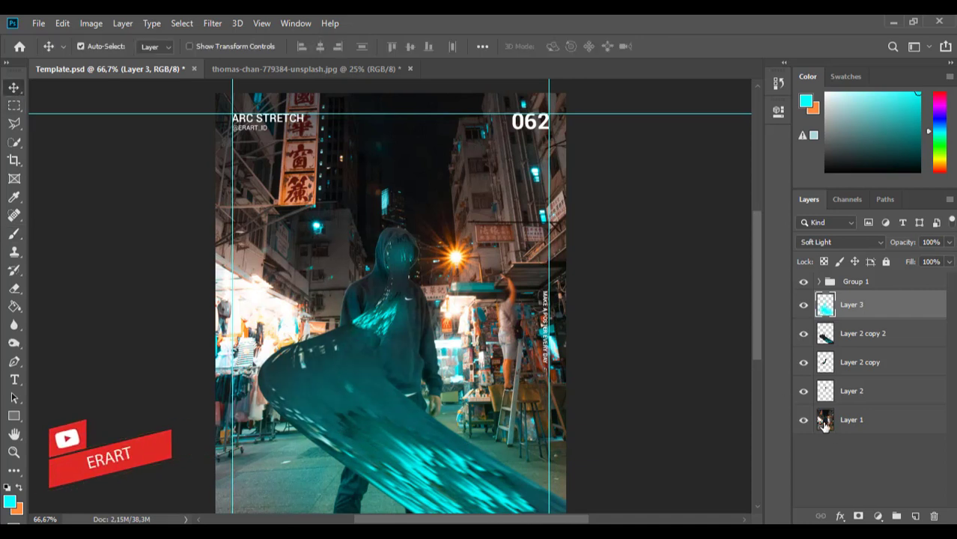
left_click(825, 424)
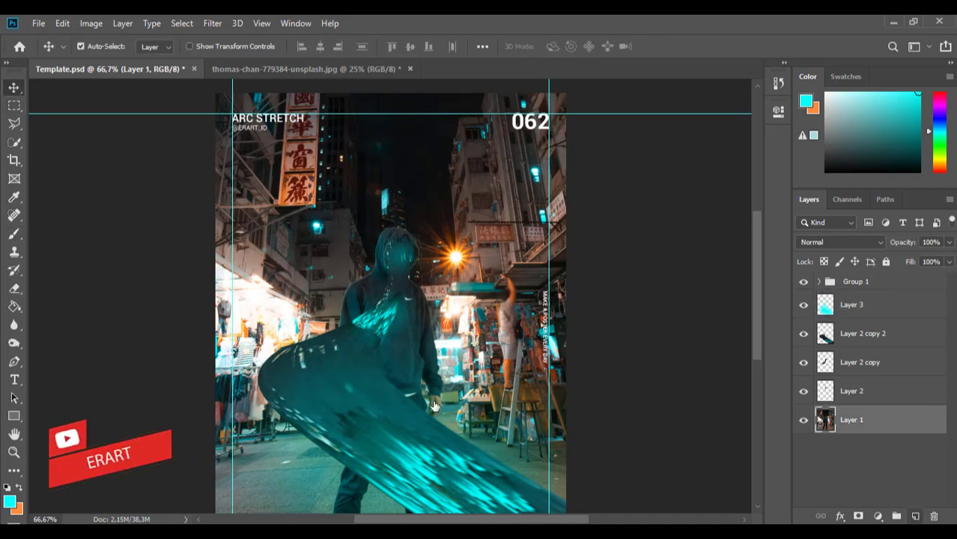
key("ctrl+shift+alt+n")
key("b")
left_click(9, 500)
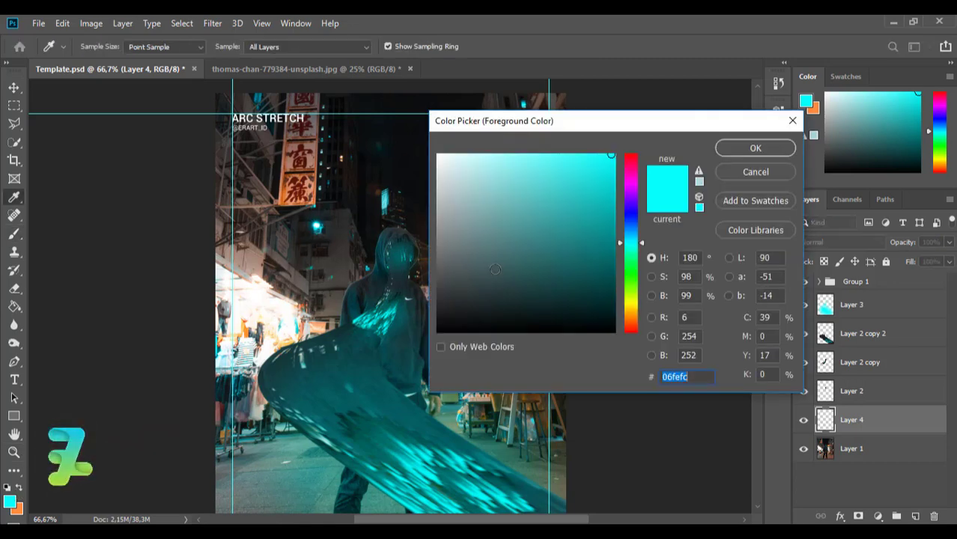
type("000000")
left_click(753, 148)
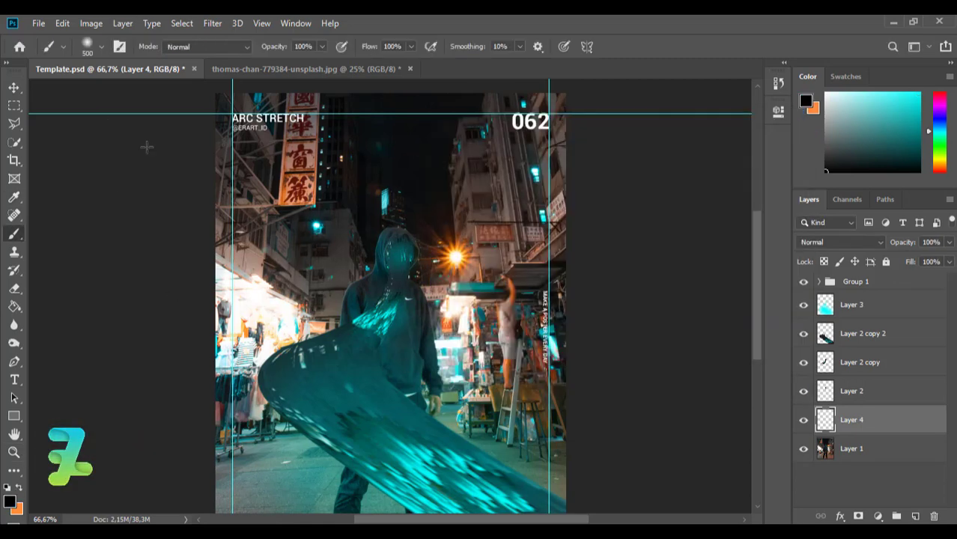
Paint black along the photo's left, bottom and right edges.
left_click_drag(187, 86, 177, 196)
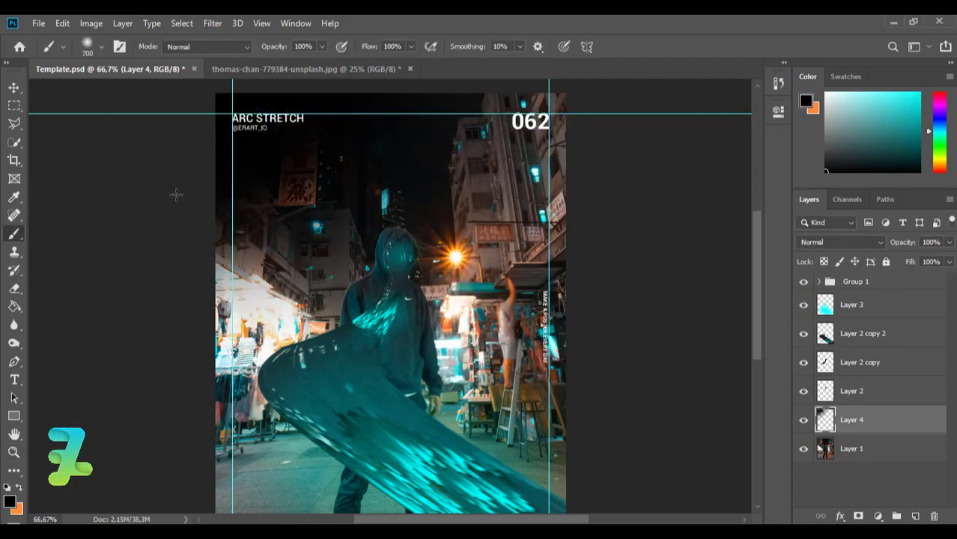
left_click_drag(195, 238, 184, 468)
key("ctrl+z")
left_click_drag(198, 187, 194, 479)
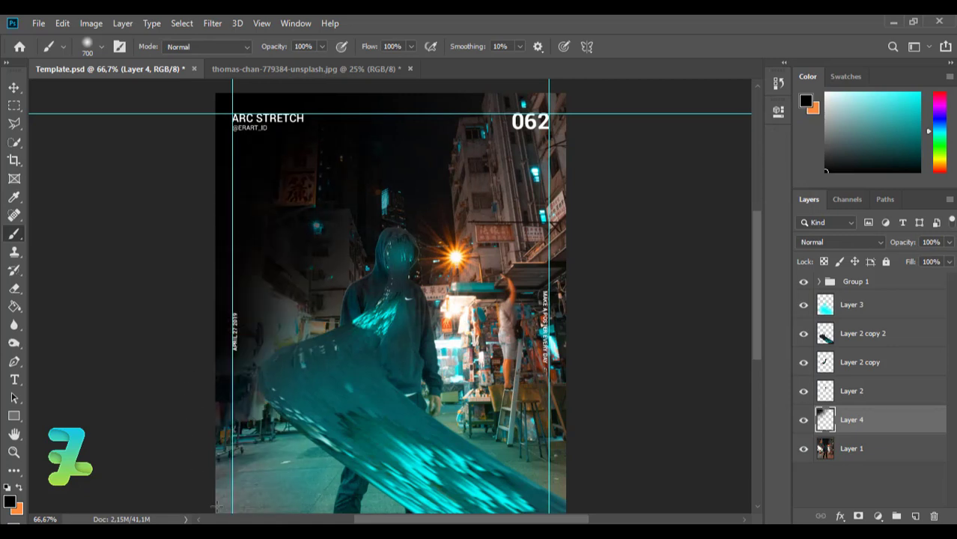
left_click_drag(191, 307, 187, 501)
key("ctrl+minus")
mouse_move(254, 485)
left_mouse_down()
mouse_move(359, 483)
mouse_move(541, 395)
mouse_move(519, 326)
mouse_move(508, 124)
mouse_move(393, 130)
left_mouse_up()
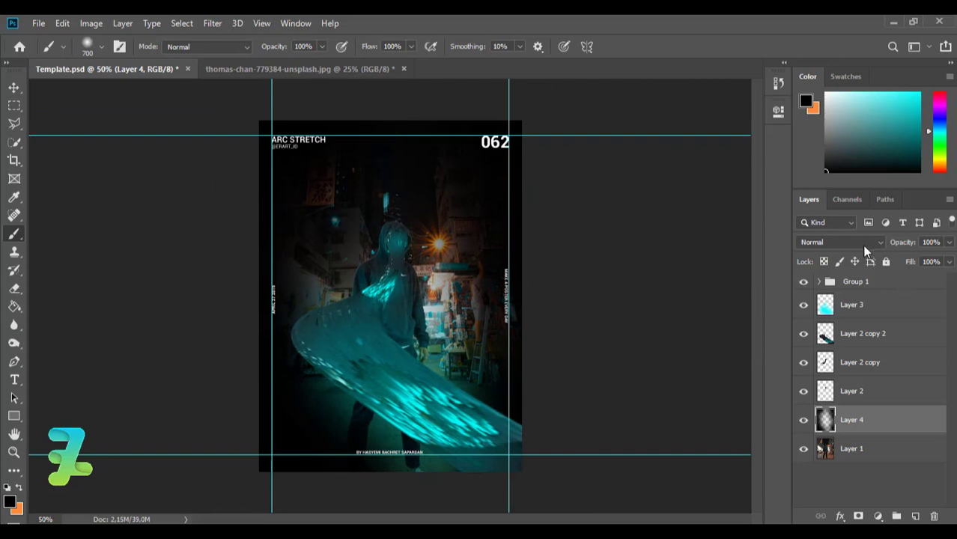
Set Layer 4 to Multiply at 33% opacity, then select the three arc streak layers.
left_click(865, 250)
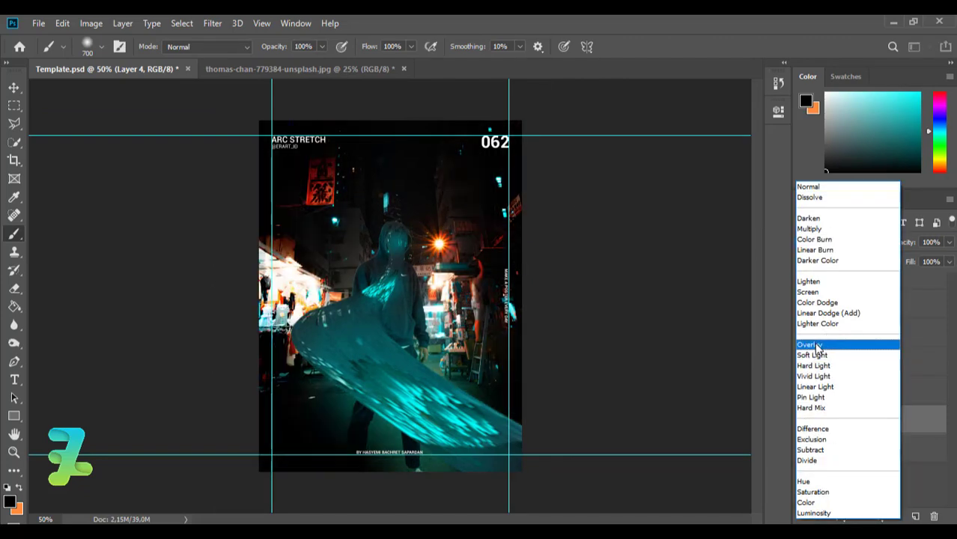
left_click(814, 365)
left_click(829, 244)
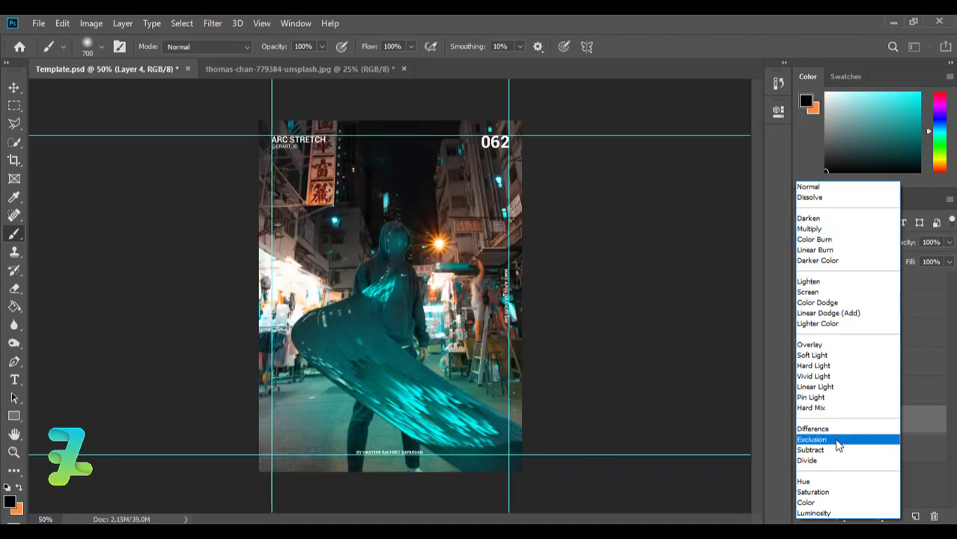
left_click(816, 230)
left_click(949, 242)
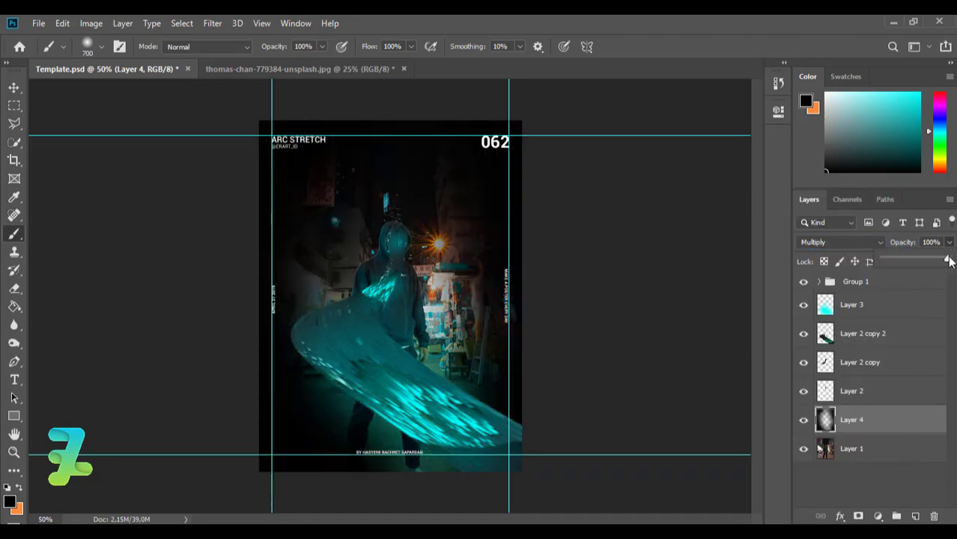
left_click_drag(950, 261, 912, 265)
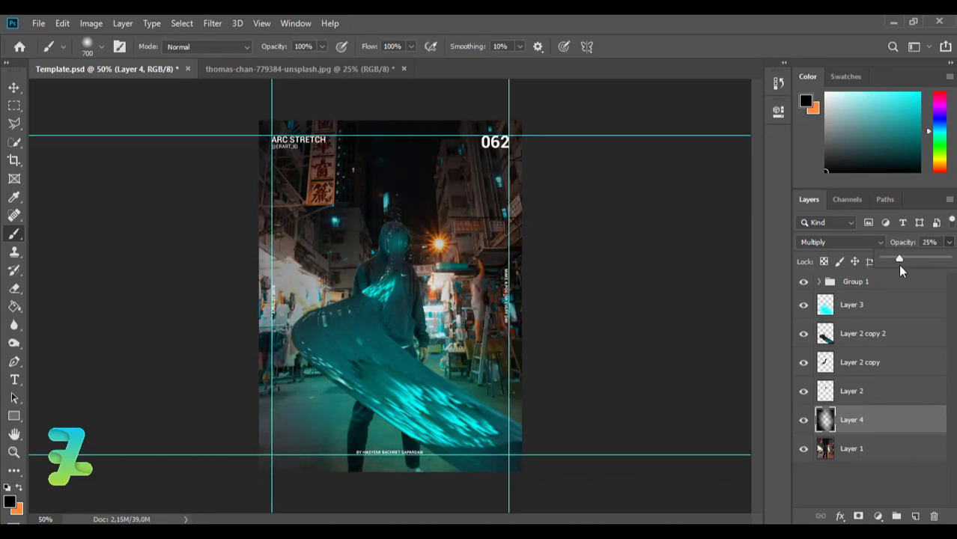
left_click_drag(899, 265, 903, 264)
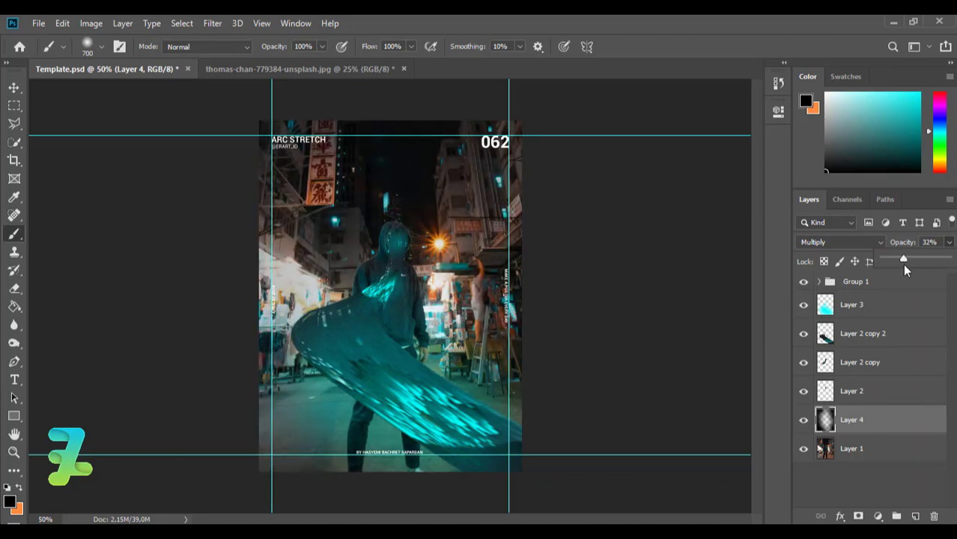
left_click(829, 338)
left_click(829, 395, "shift")
Merge the arc layers, duplicate the result, and apply High Pass with radius 121,5 to the copy.
key("ctrl+e")
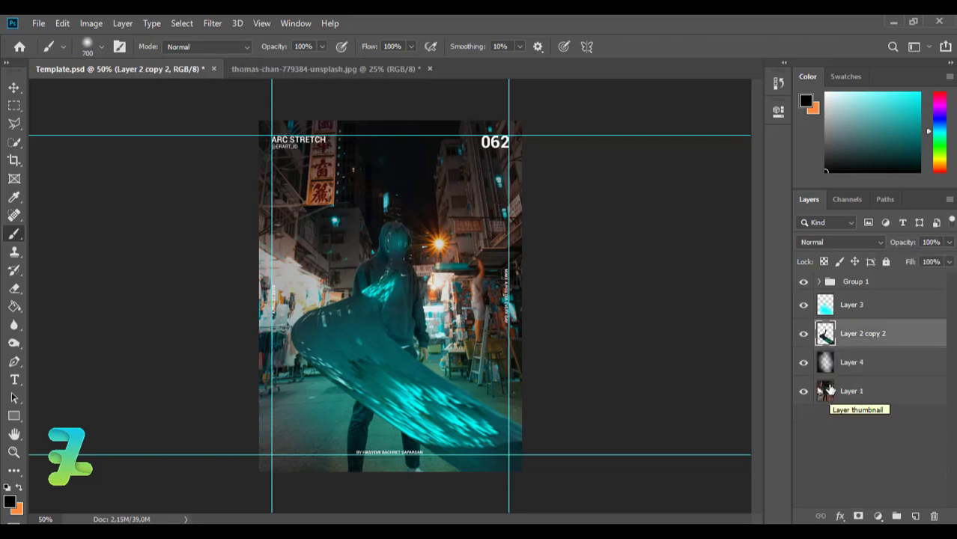
left_click(804, 333)
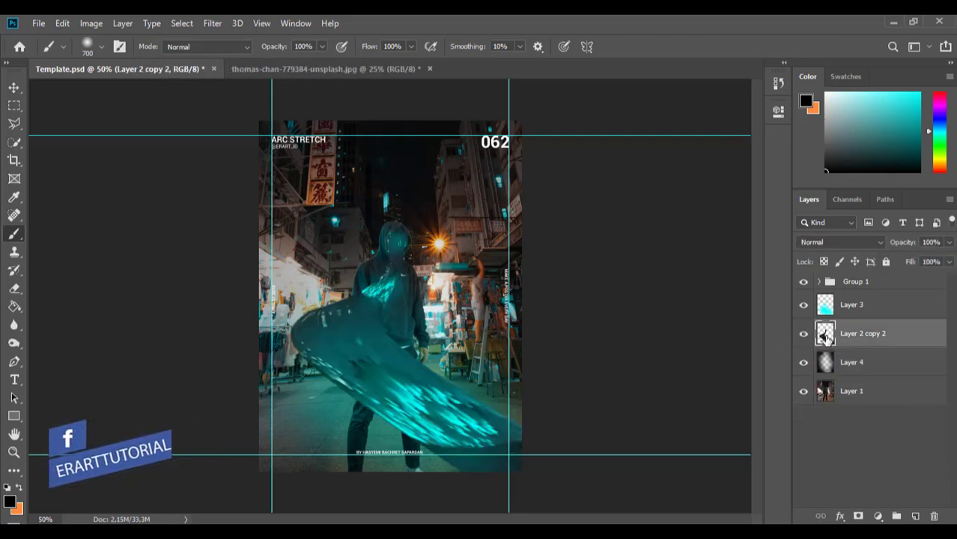
key("ctrl+j")
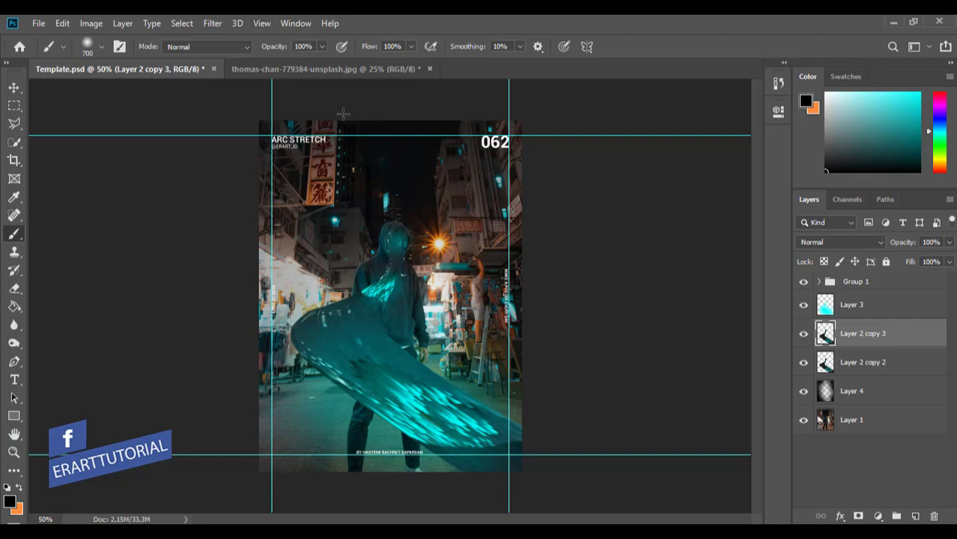
left_click(261, 23)
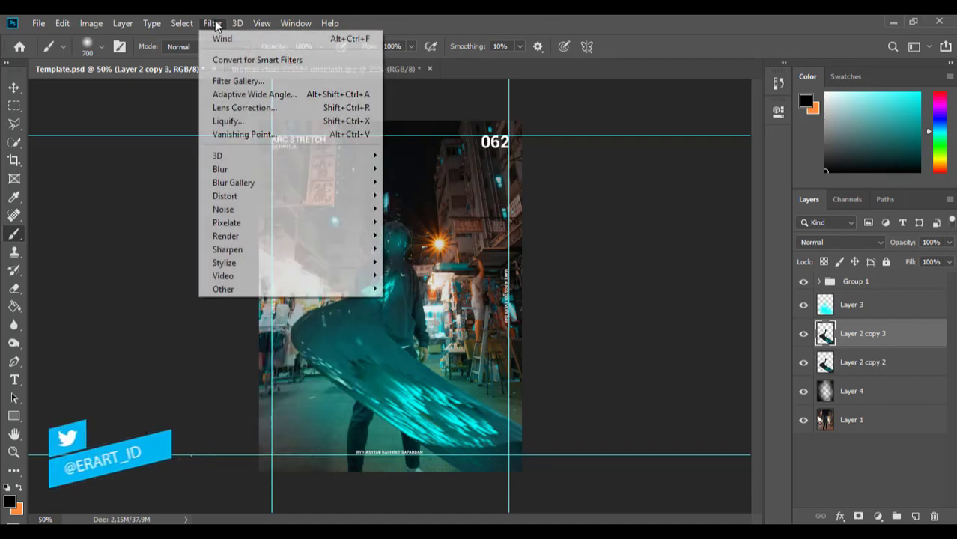
mouse_move(223, 289)
left_click(410, 302)
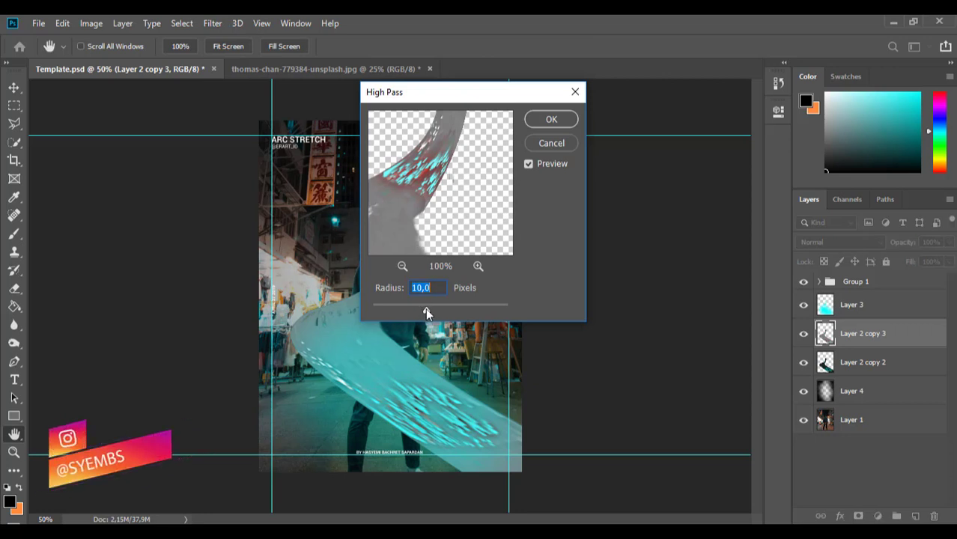
left_click_drag(426, 309, 465, 309)
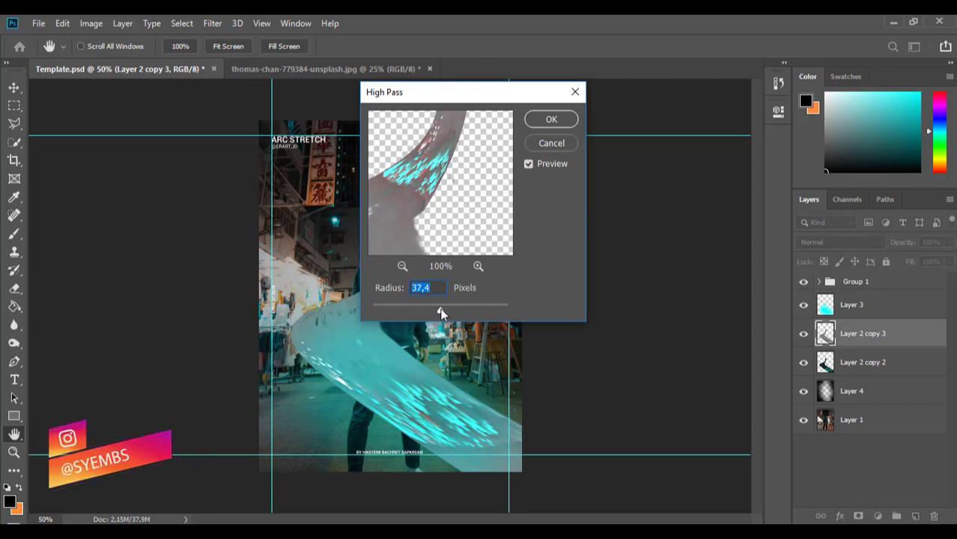
left_click(557, 123)
Blend the High Pass copy as Hard Light at 65% and raise Layer 4's opacity to 58%.
left_click(822, 240)
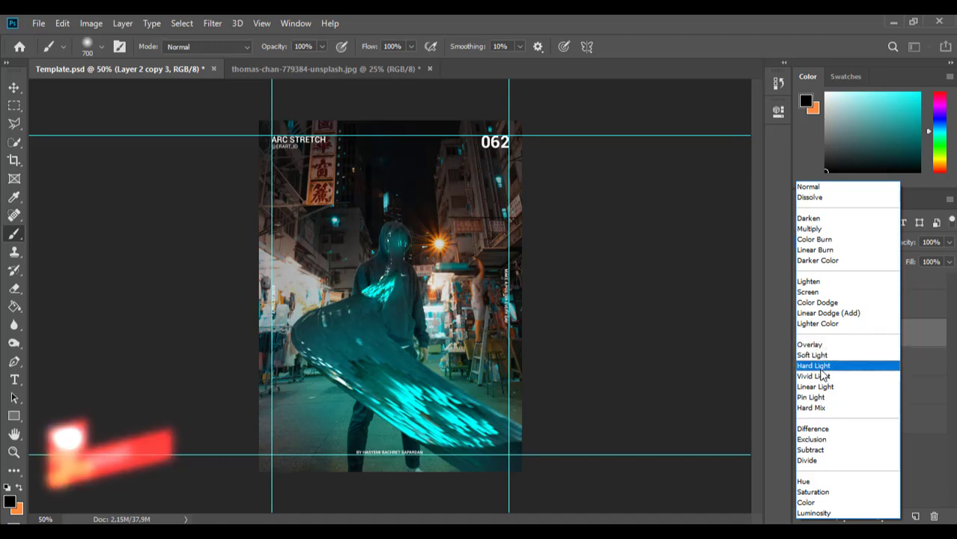
left_click(814, 365)
left_click_drag(928, 260, 902, 266)
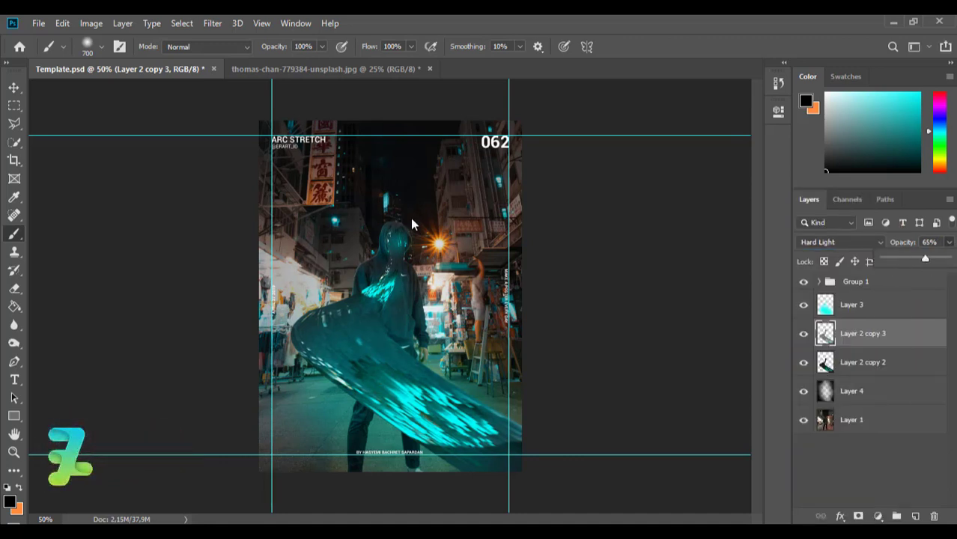
key("v")
left_click(854, 391)
left_click_drag(948, 242, 918, 258)
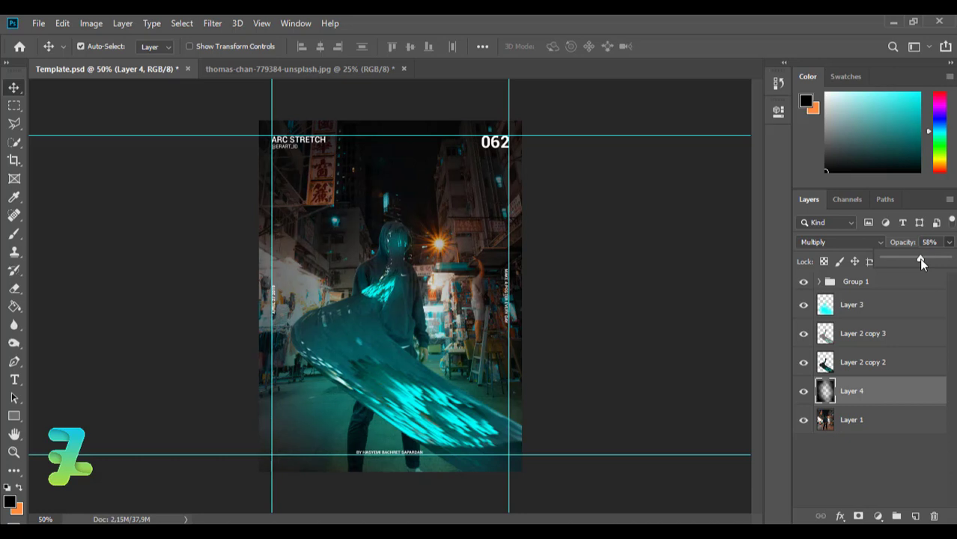
Group the two arc layers and clip an Exposure adjustment with lower gamma and exposure about +1.
left_click(835, 334)
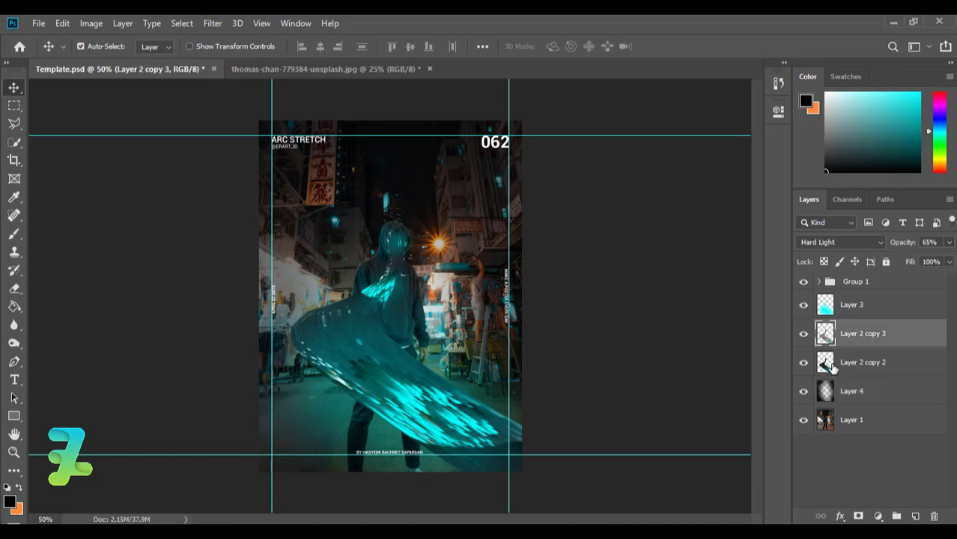
left_click(834, 363, "shift")
key("ctrl+g")
left_click(878, 516)
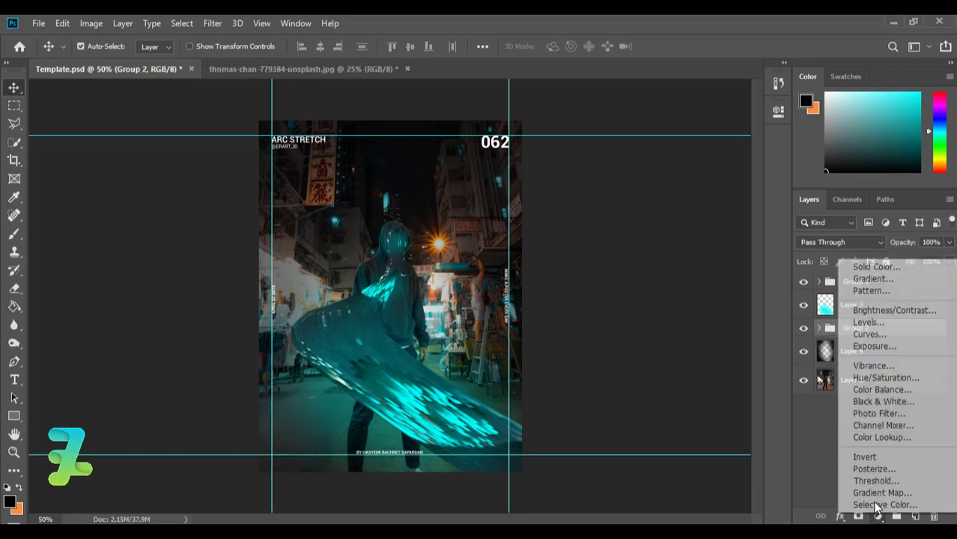
left_click(881, 334)
right_click(922, 333)
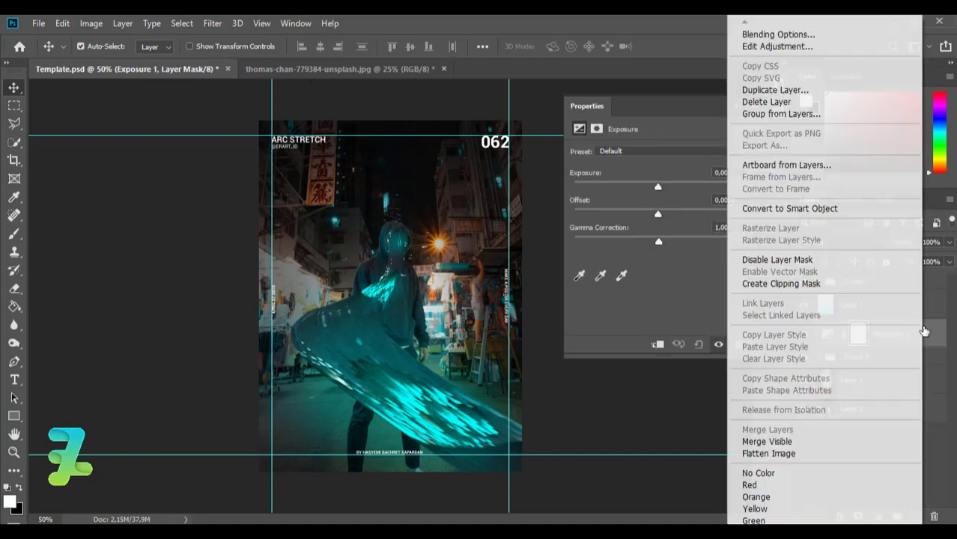
left_click(794, 285)
mouse_move(654, 246)
left_mouse_down()
mouse_move(637, 246)
mouse_move(690, 246)
mouse_move(648, 226)
mouse_move(657, 227)
left_mouse_up()
left_click_drag(658, 187, 670, 185)
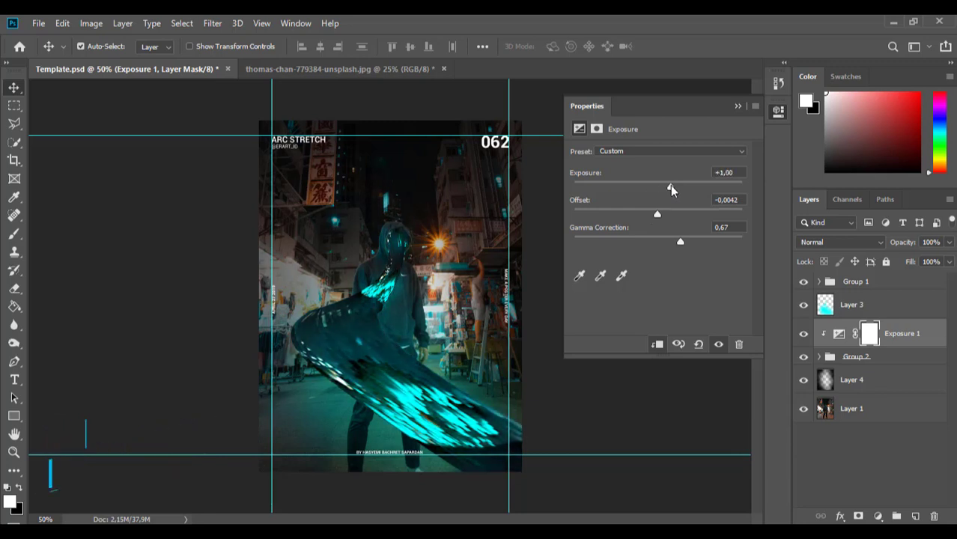
left_click(738, 106)
Clip a Brightness/Contrast adjustment to the group with Brightness 16 and Contrast 100.
left_click(877, 517)
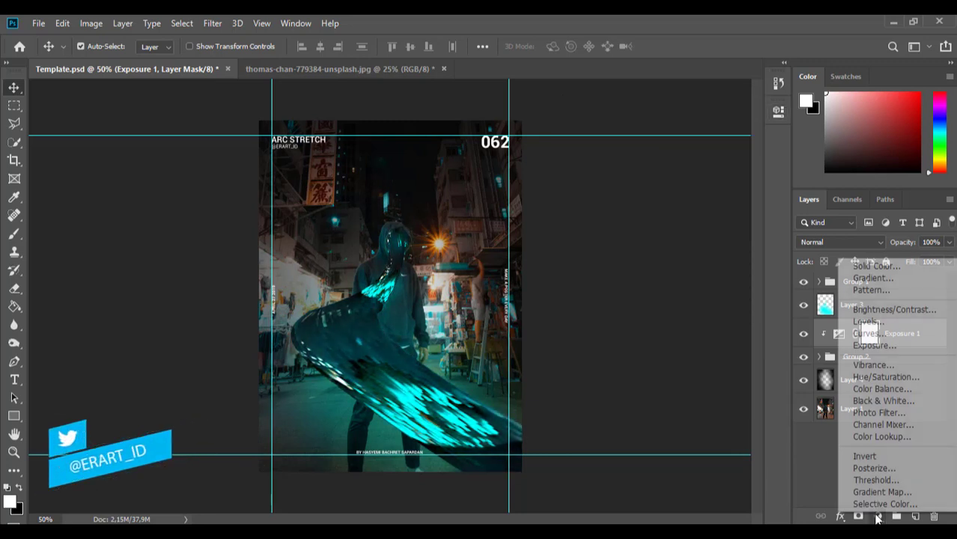
left_click(885, 309)
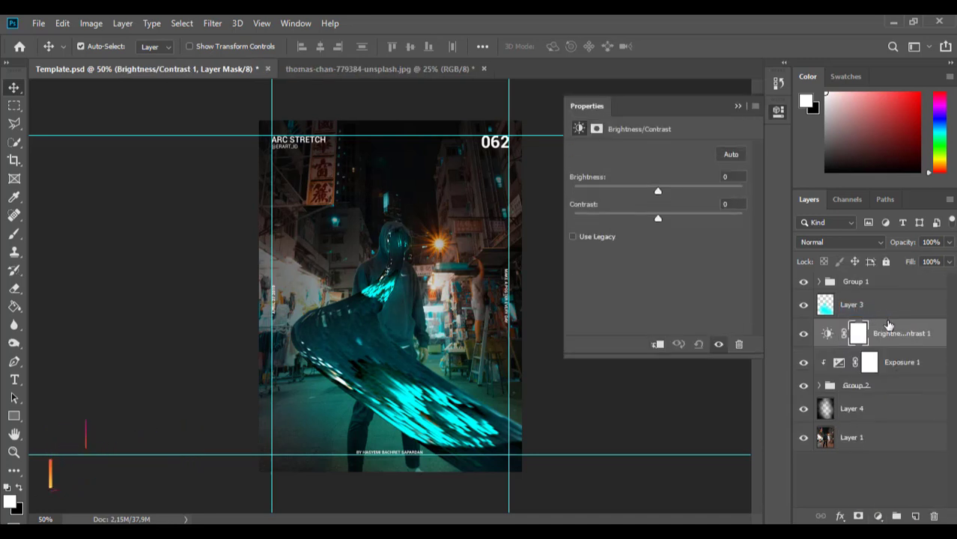
right_click(888, 329)
left_click(848, 289)
left_click_drag(658, 218, 764, 227)
mouse_move(658, 191)
left_mouse_down()
mouse_move(698, 197)
mouse_move(664, 196)
left_mouse_up()
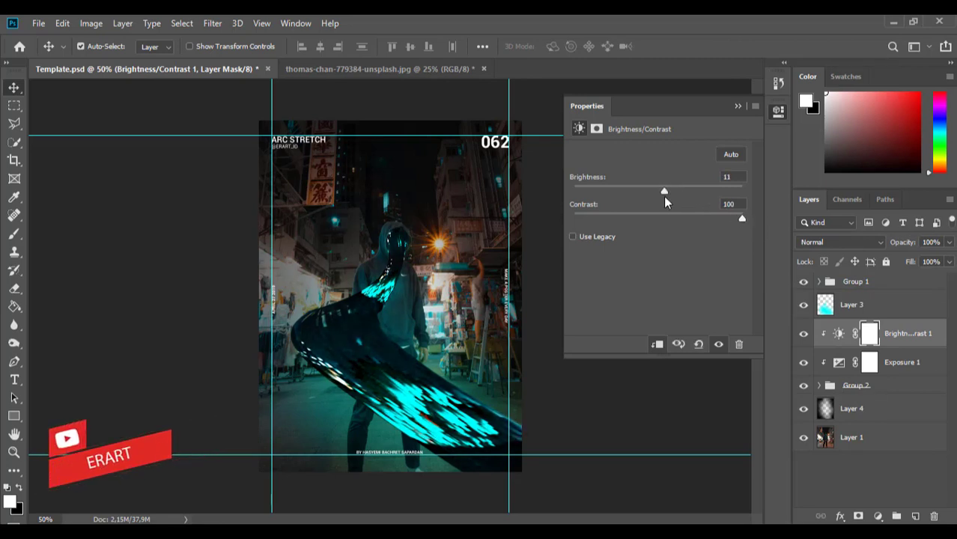
left_click(738, 105)
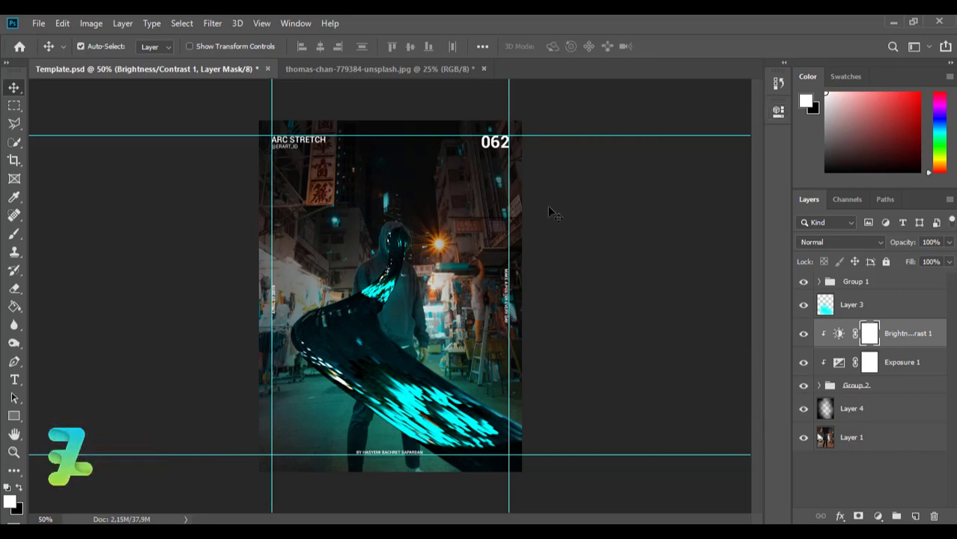
Add a new layer above Layer 4 and sample cyan from the arc streak as the paint colour.
left_click(851, 408)
key("ctrl+shift+alt+n")
key("ctrl+plus")
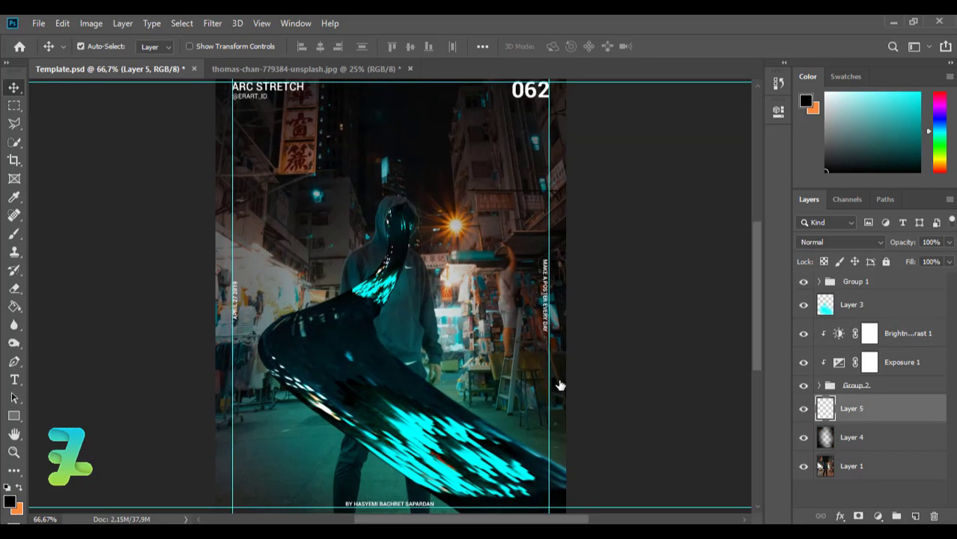
key("ctrl+plus")
left_click(10, 502)
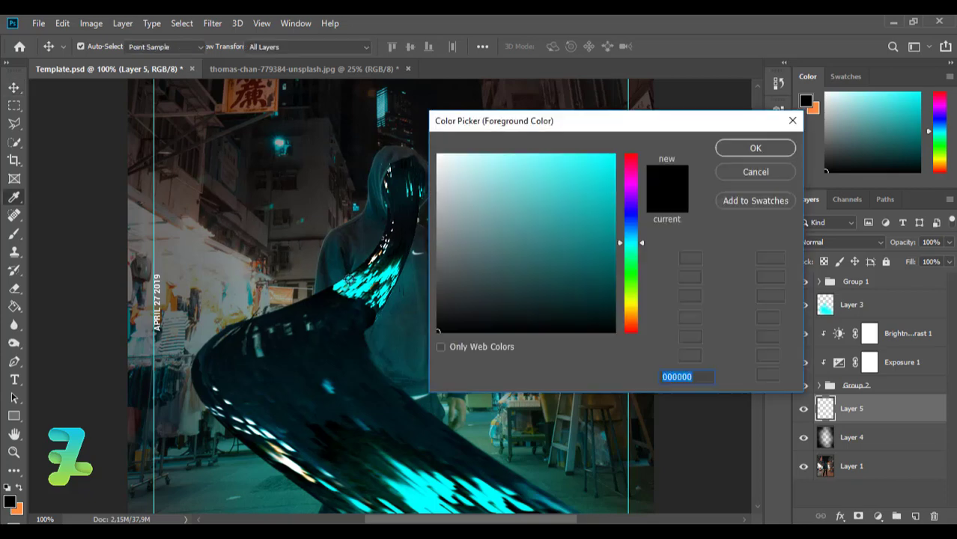
left_click(342, 281)
left_click(739, 145)
Paint cyan glow strokes below and right of the streetlight with a smaller brush.
key("b")
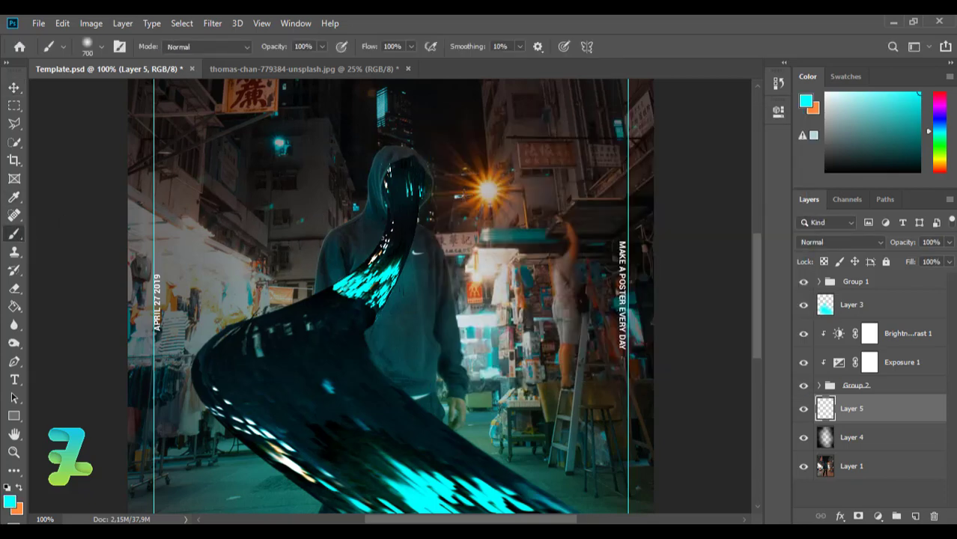
left_click(492, 236)
key("ctrl+z")
key("bracketleft")
key("bracketleft")
key("bracketleft")
left_click_drag(485, 236, 552, 238)
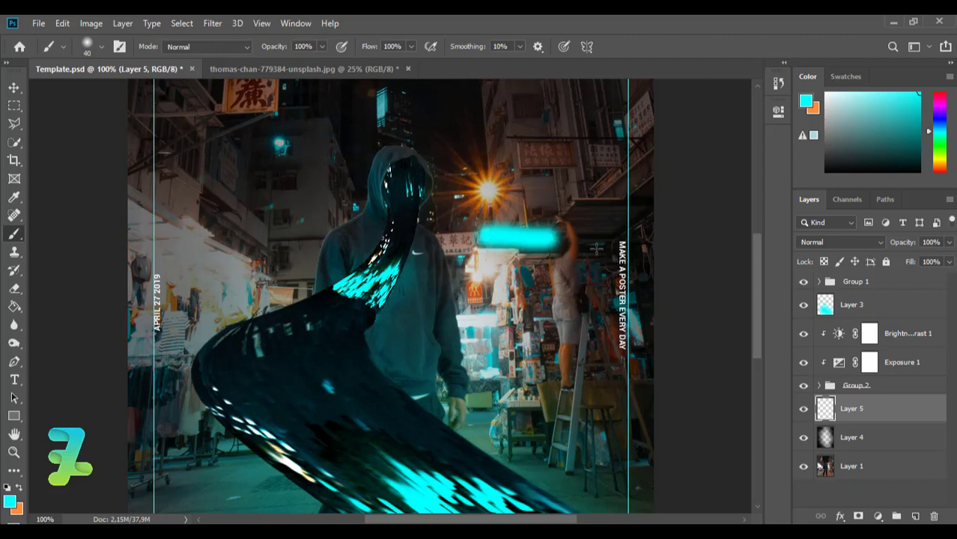
key("bracketleft")
key("bracketleft")
left_click_drag(590, 243, 608, 244)
Blend the cyan stroke layer as Hard Light at 75% opacity.
left_click(815, 242)
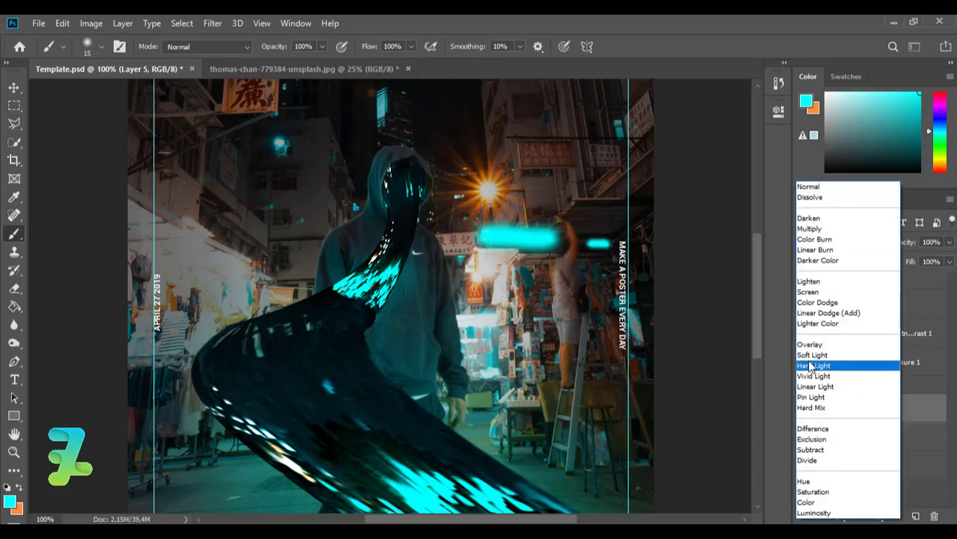
left_click(813, 365)
left_click(948, 242)
mouse_move(949, 258)
left_mouse_down()
mouse_move(908, 260)
mouse_move(932, 259)
left_mouse_up()
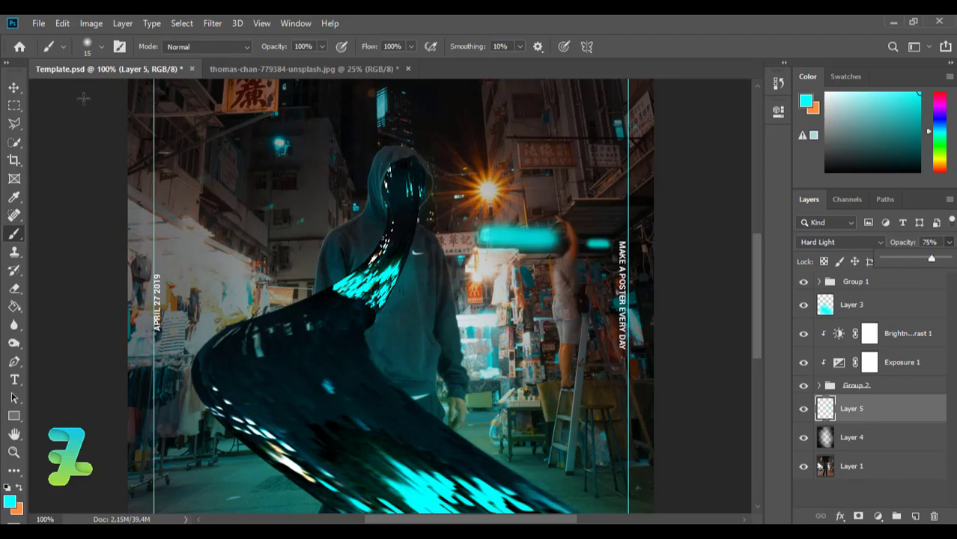
key("v")
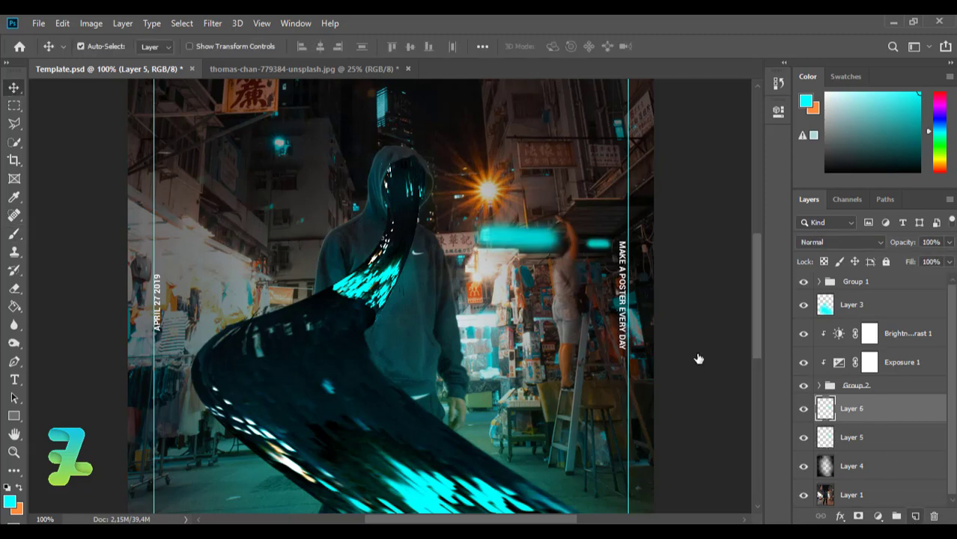
Dab cyan glows on the lit shop front and upper sky, enlarging the brush.
left_click(13, 233)
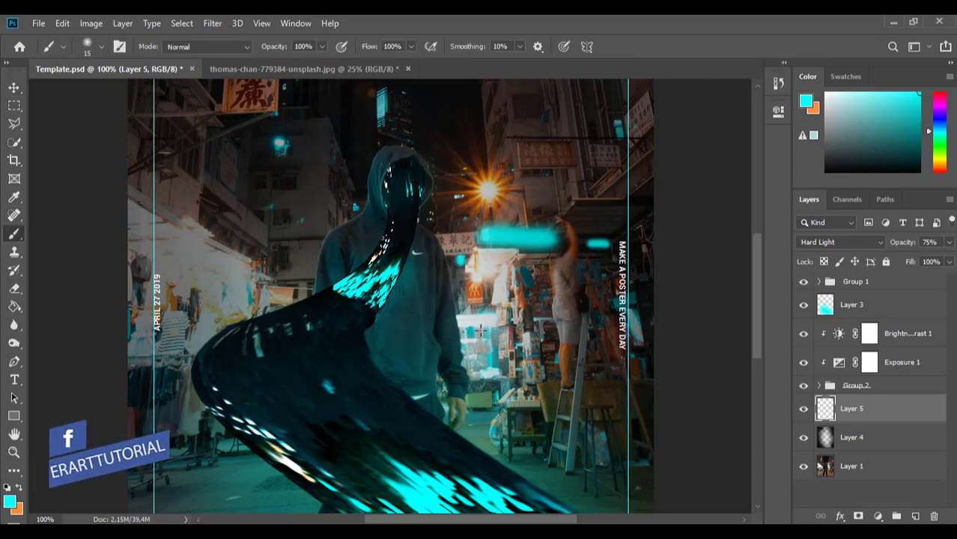
mouse_move(476, 333)
left_mouse_down()
mouse_move(482, 340)
mouse_move(466, 368)
mouse_move(476, 366)
left_mouse_up()
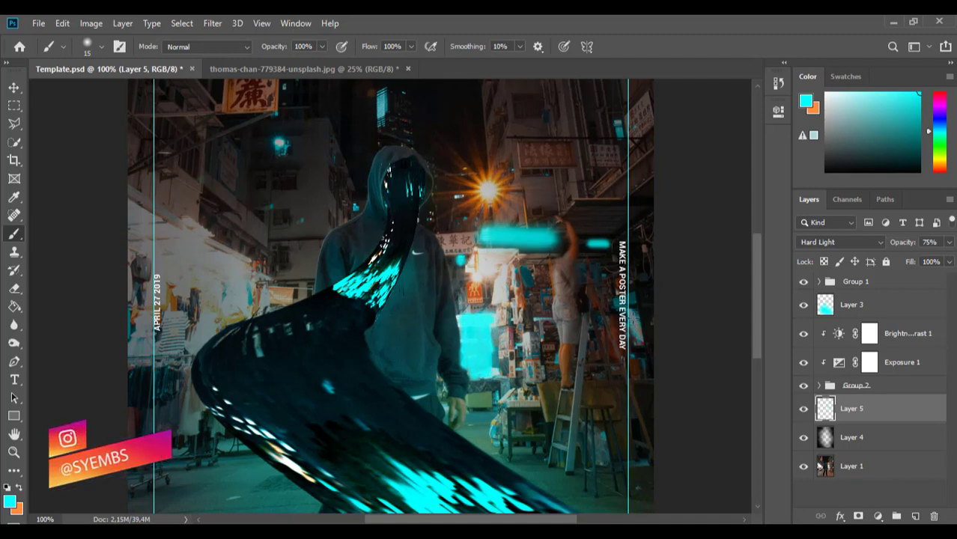
left_click_drag(381, 95, 383, 111)
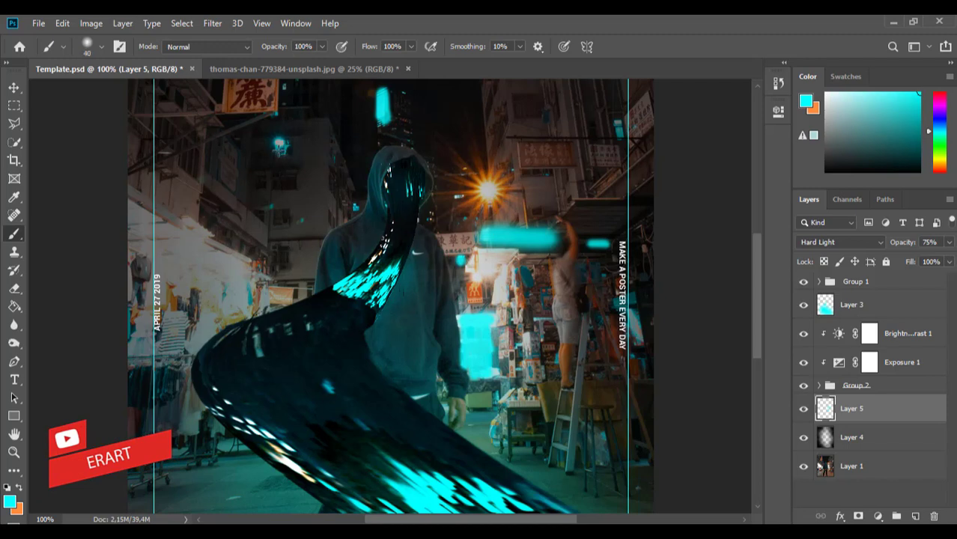
left_click_drag(279, 148, 280, 142)
scroll(656, 222, "up", 2)
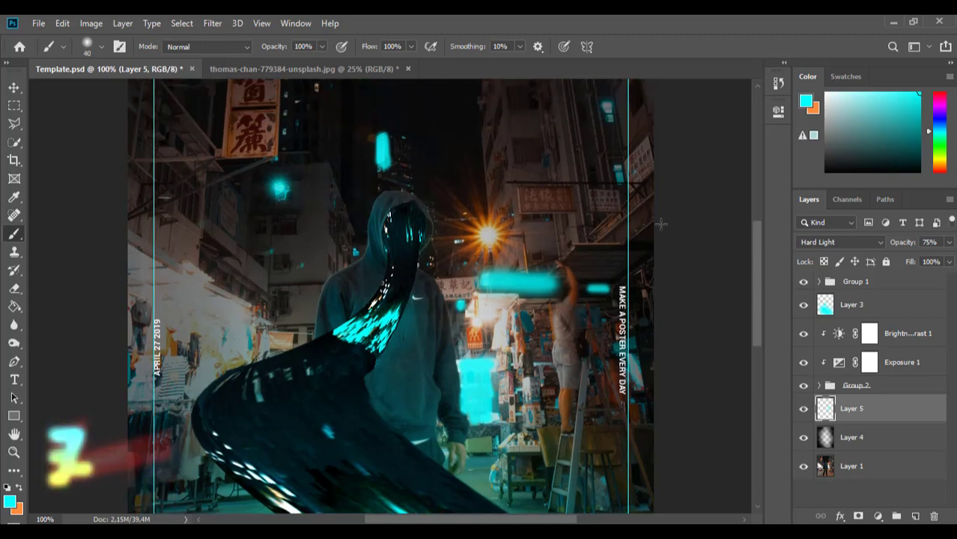
key("bracketright")
left_click(385, 153)
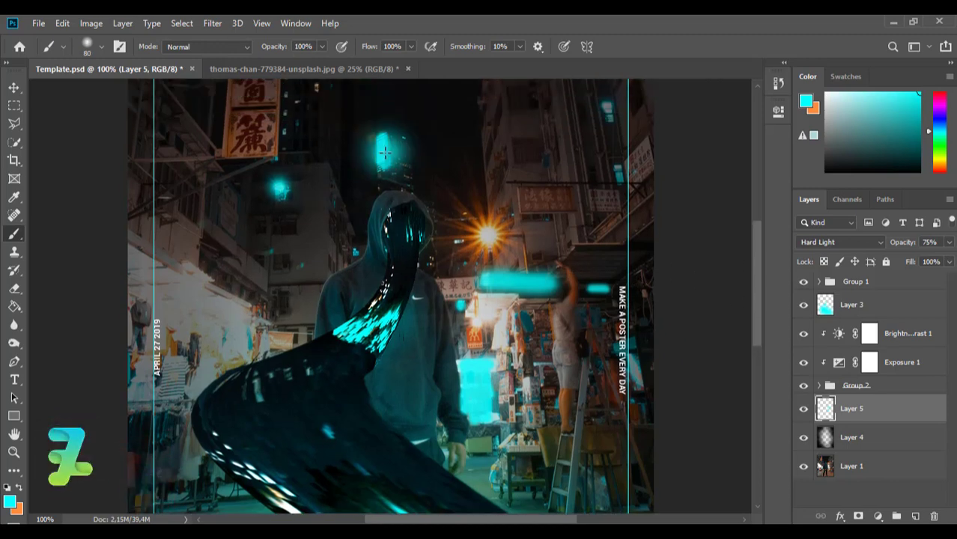
Add soft cyan glow dabs on the right-side buildings, beside the sign and over the left stalls.
left_click(605, 108)
left_click(619, 174)
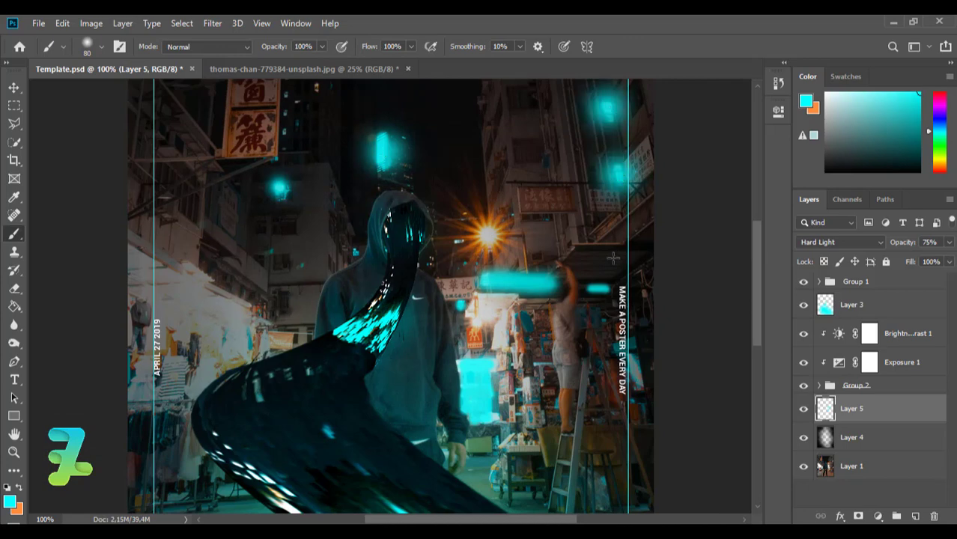
left_click(598, 289)
left_click(482, 280)
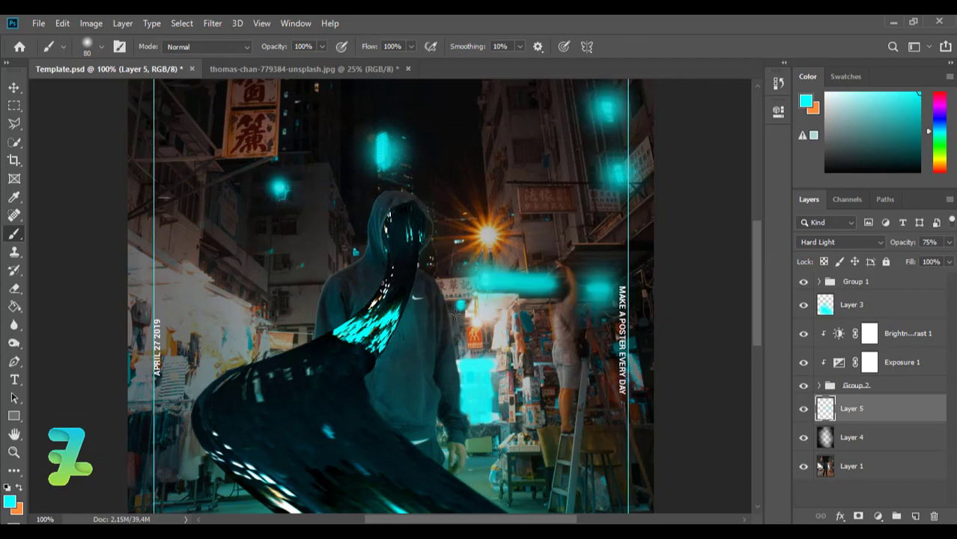
left_click(456, 306)
left_click(245, 342)
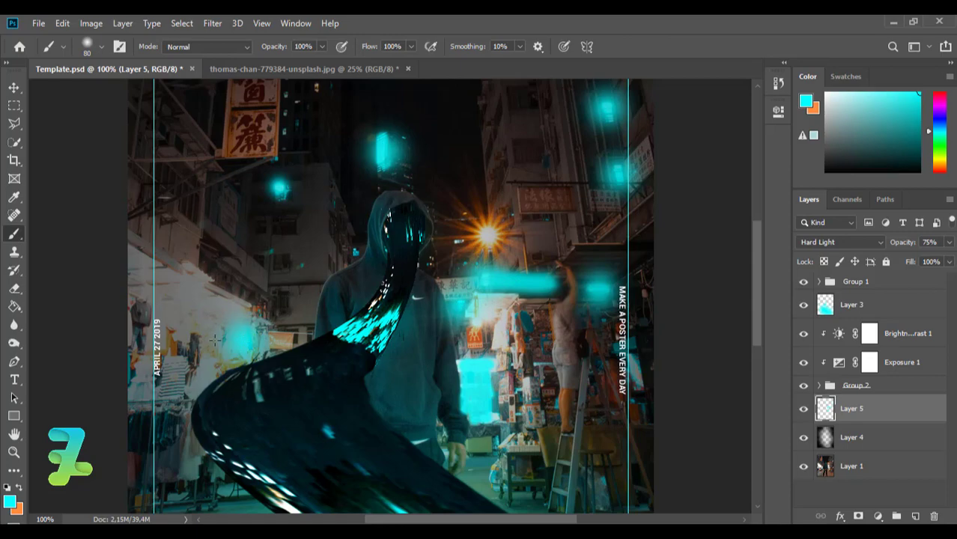
scroll(212, 341, "down", 4)
scroll(212, 341, "up", 2)
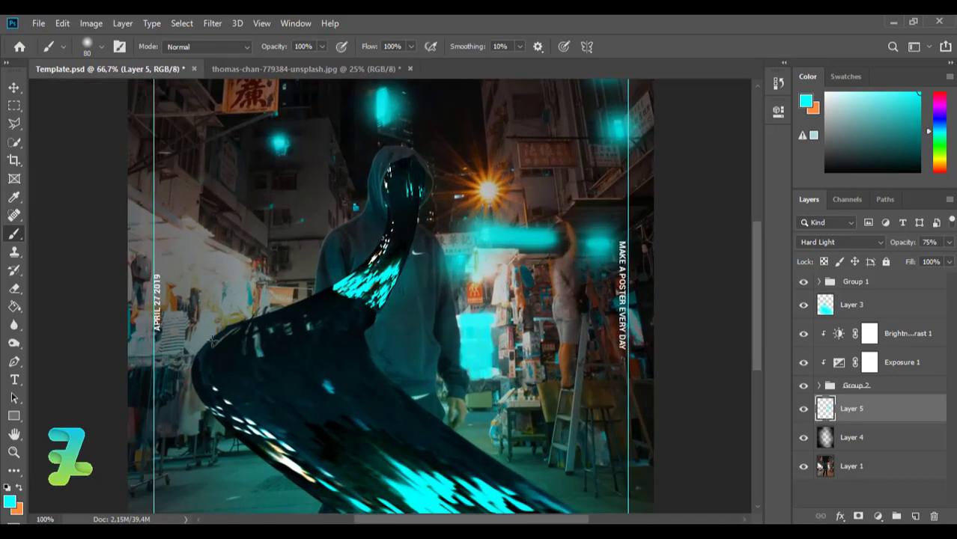
scroll(212, 340, "up", 3)
scroll(212, 341, "down", 2)
scroll(212, 340, "down", 1)
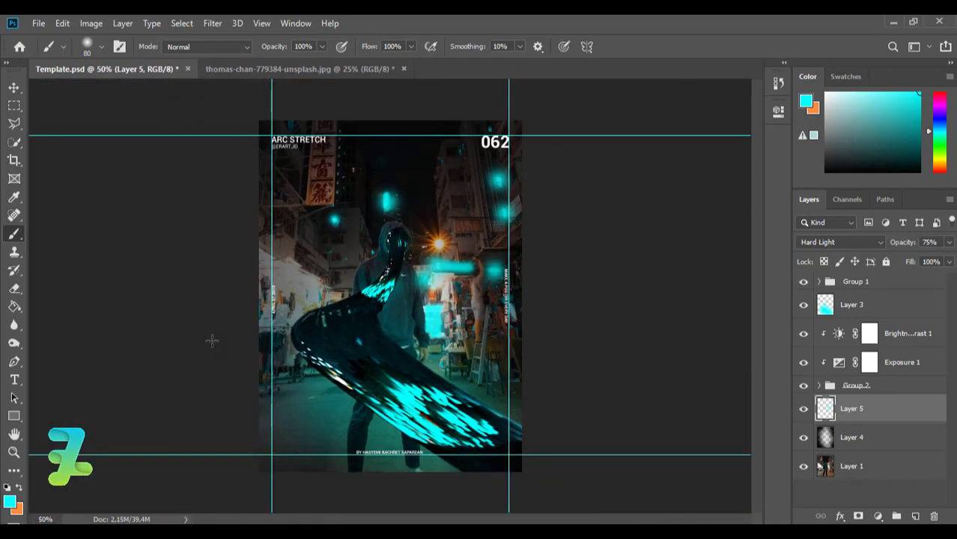
scroll(212, 341, "down", 1)
scroll(211, 341, "up", 1)
Raise Layer 4's opacity to 73% and set the foreground colour to black (000000).
left_click(825, 440)
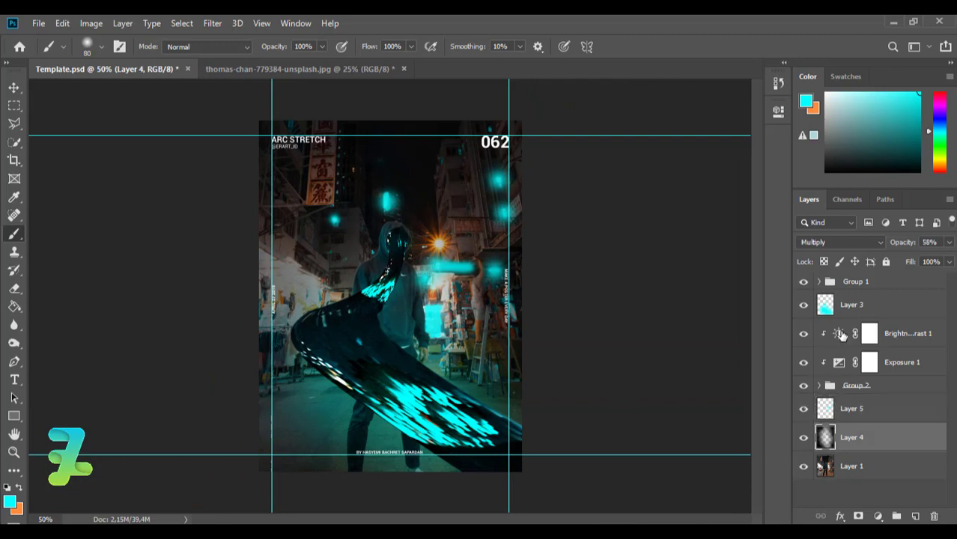
left_click_drag(929, 264, 932, 266)
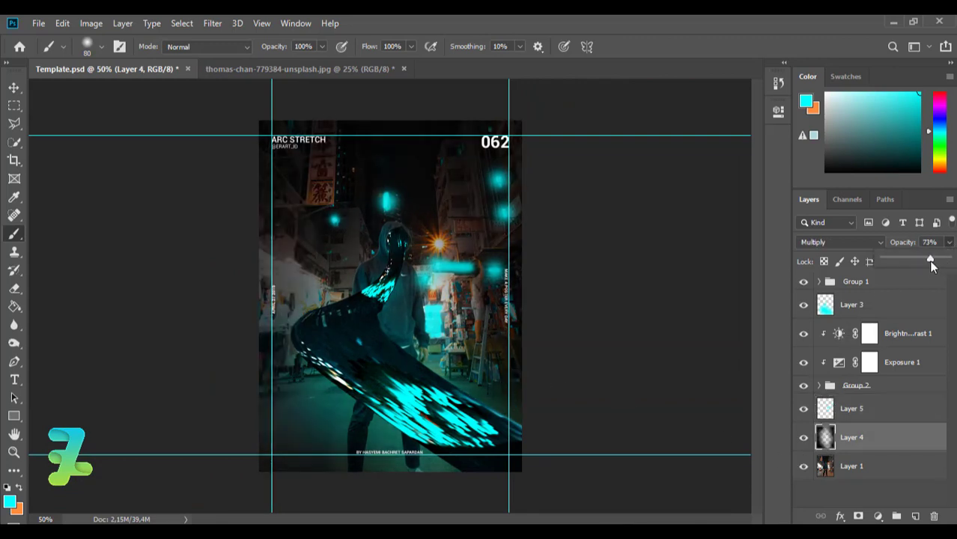
left_click(19, 488)
type("000000")
left_click(755, 149)
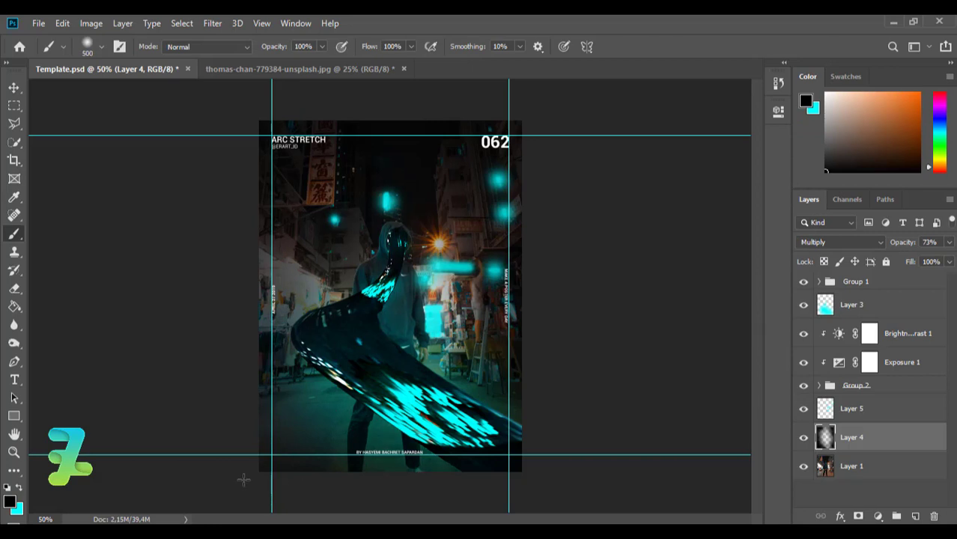
Add a new Layer 6 blended as Soft Light at 89% opacity.
left_click(917, 517)
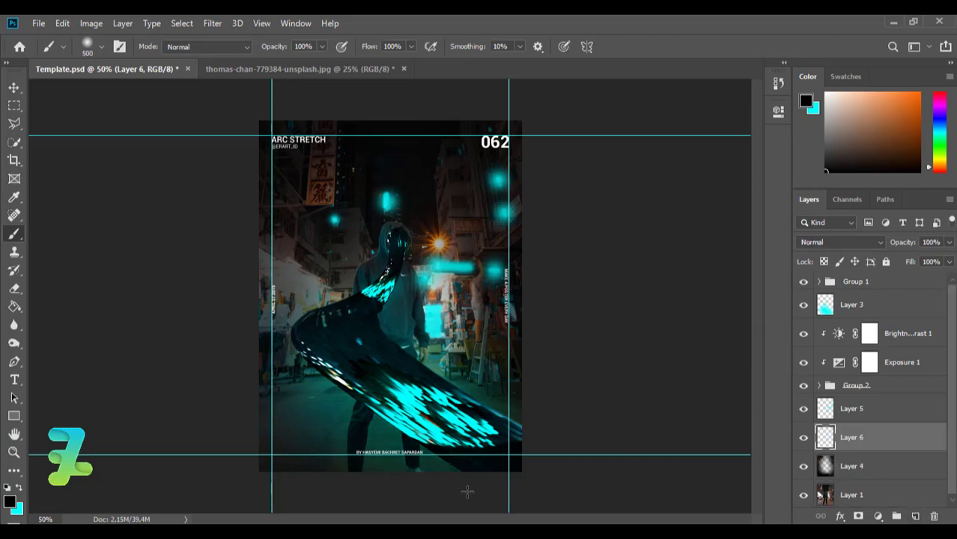
left_click(842, 242)
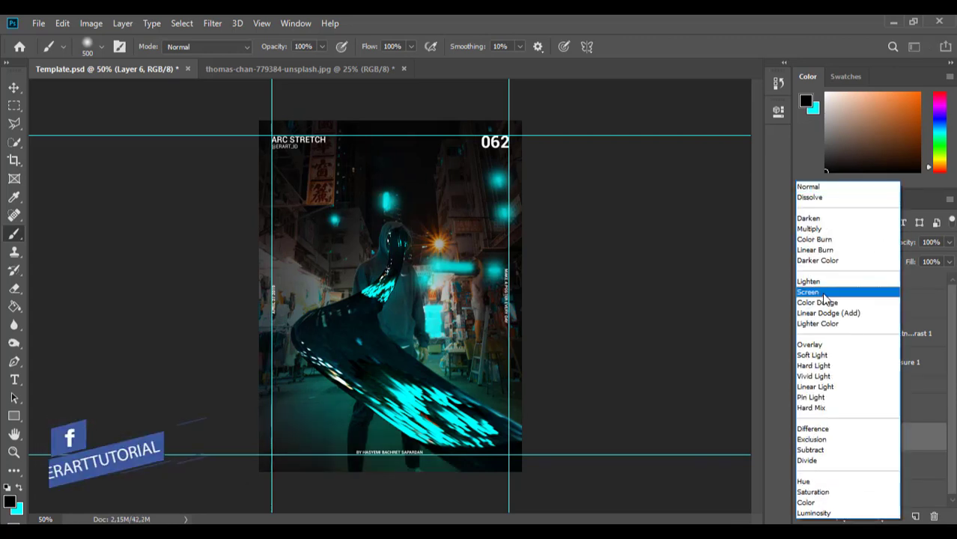
left_click(822, 356)
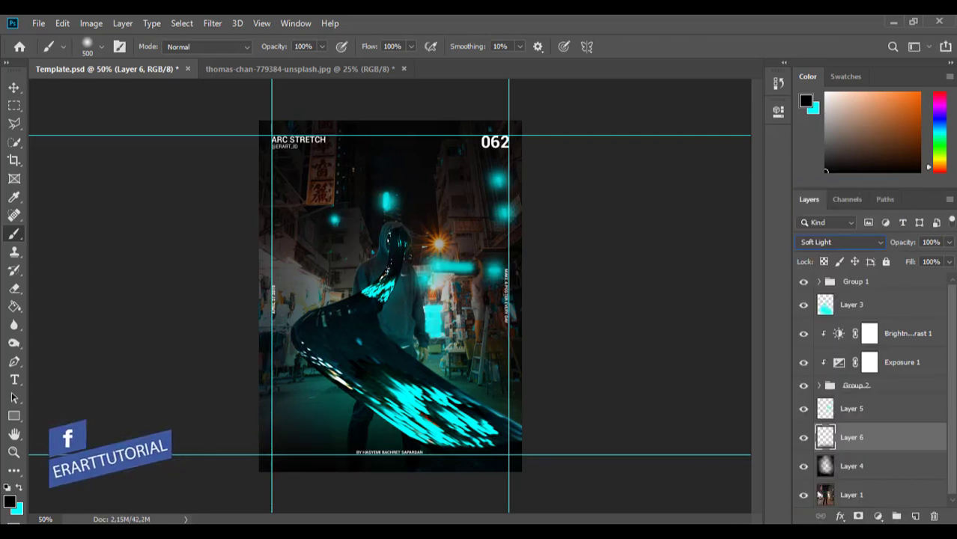
left_click_drag(950, 243, 939, 260)
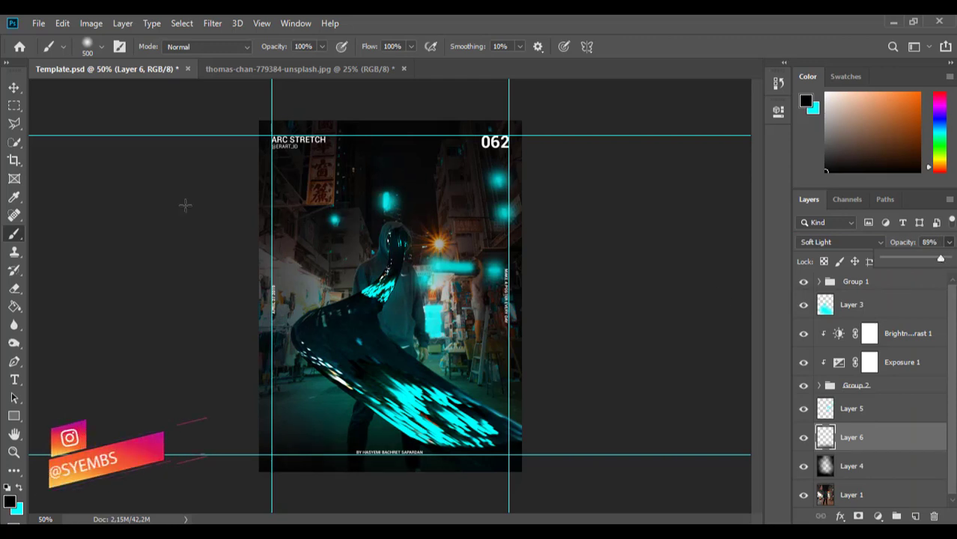
left_click(15, 87)
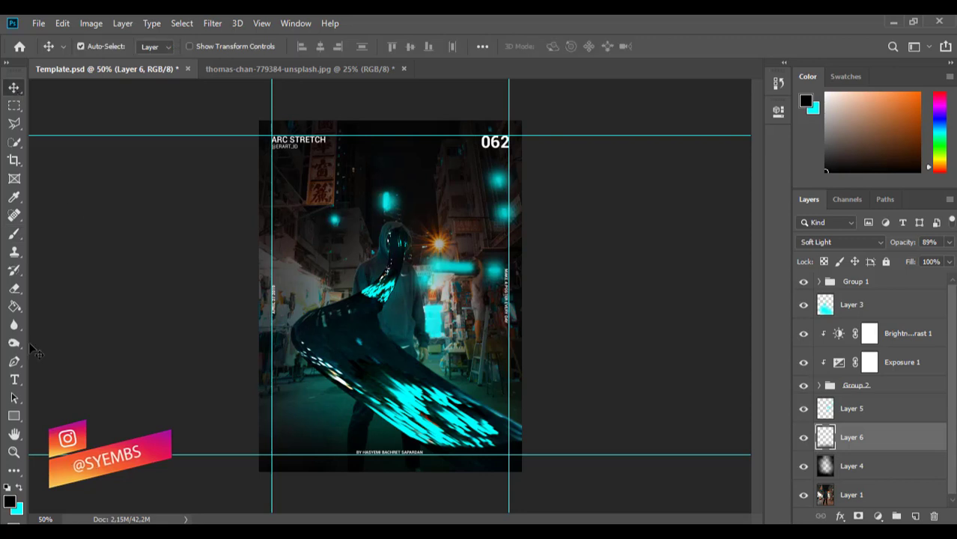
Type the cyan 'Arc' text left of the figure and set its font to Pristina.
left_click(16, 381)
left_click(18, 487)
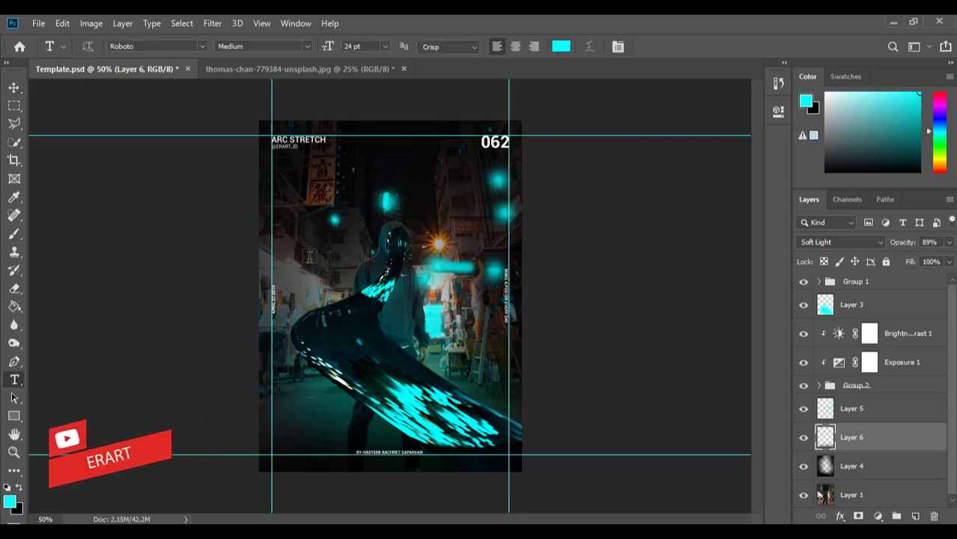
left_click(302, 235)
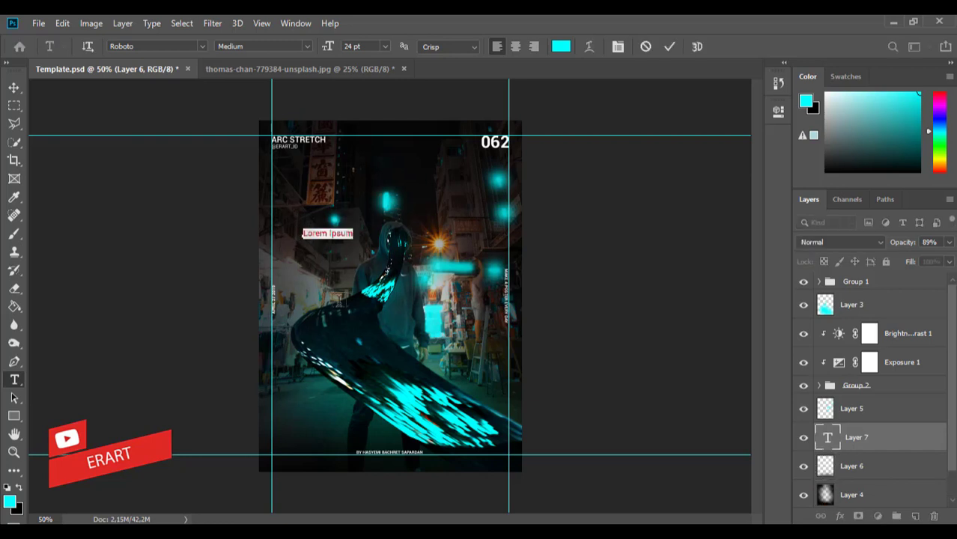
type("ARC")
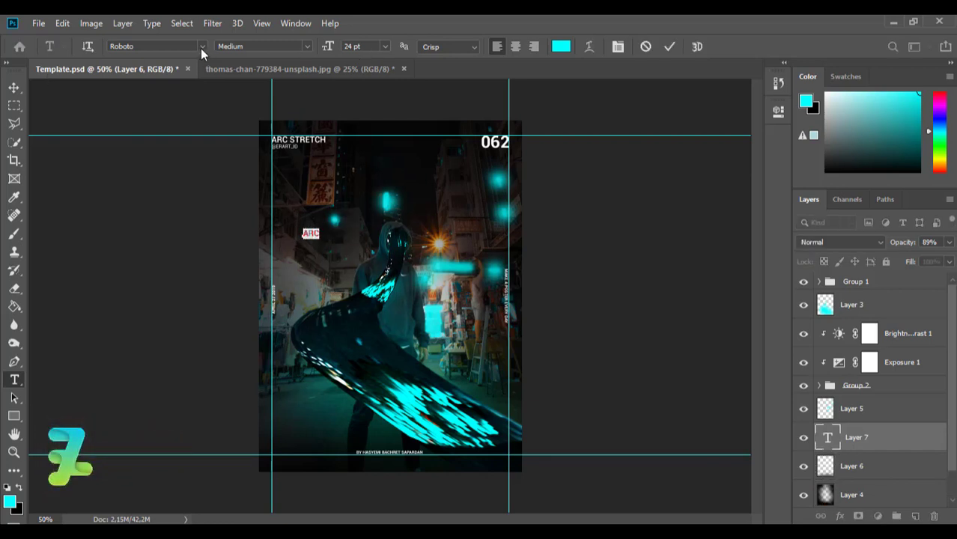
left_click(200, 48)
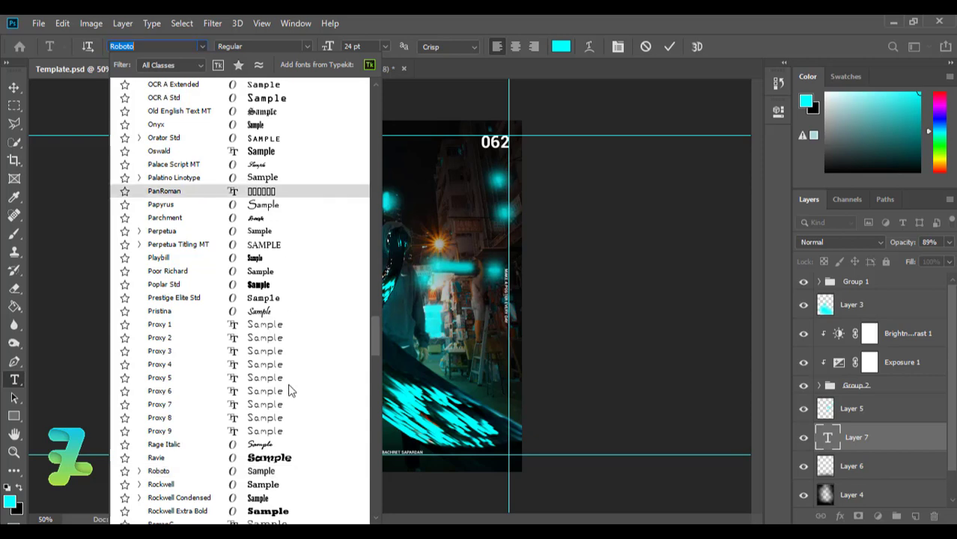
left_click_drag(375, 334, 376, 356)
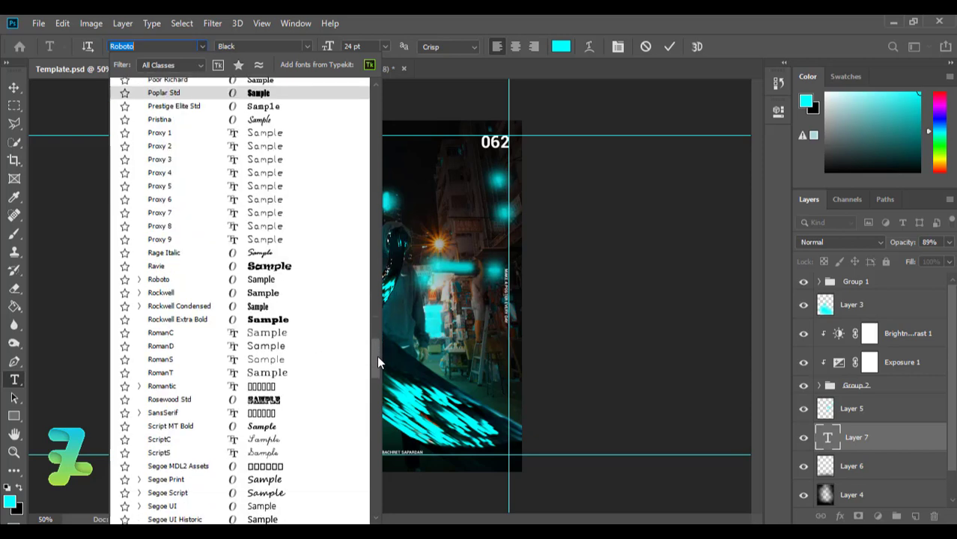
scroll(377, 361, "down", 2)
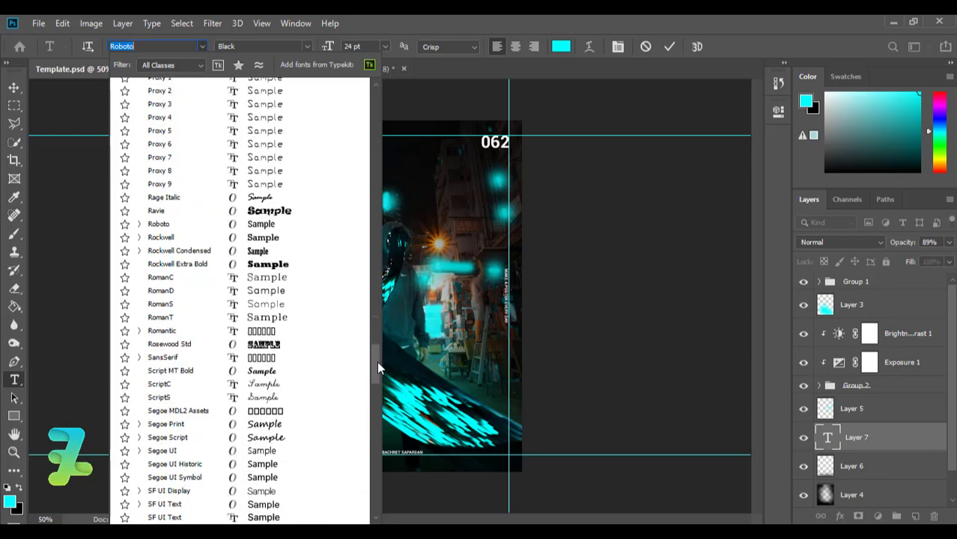
scroll(377, 360, "down", 2)
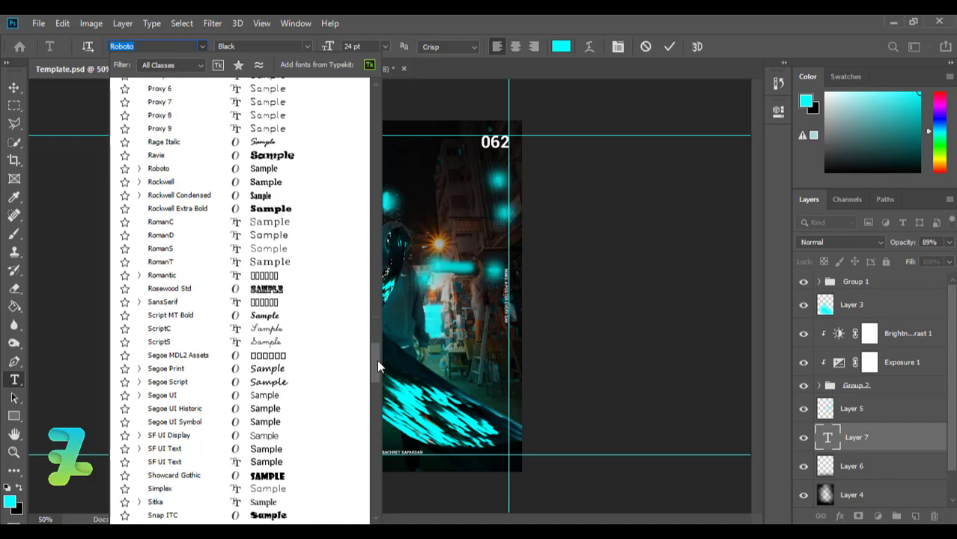
scroll(376, 347, "up", 5)
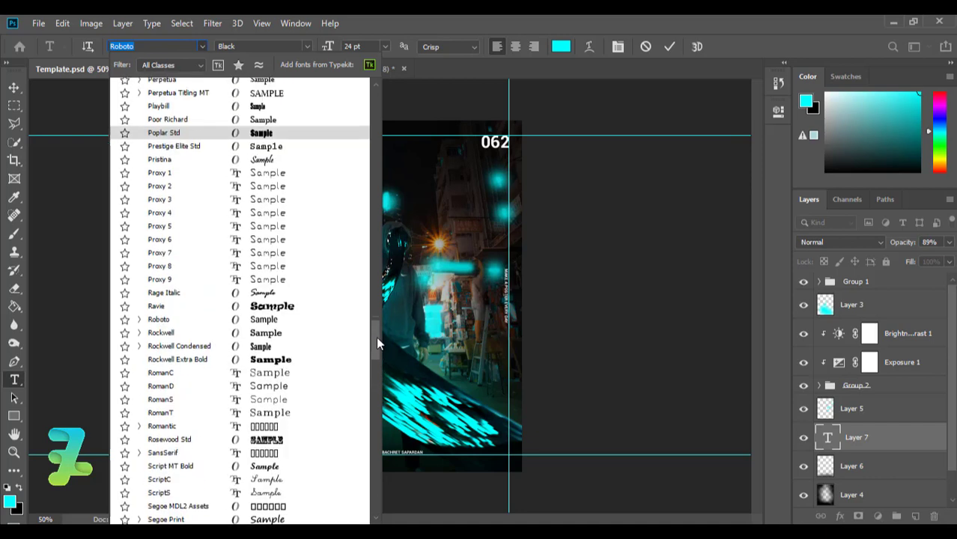
scroll(376, 336, "up", 7)
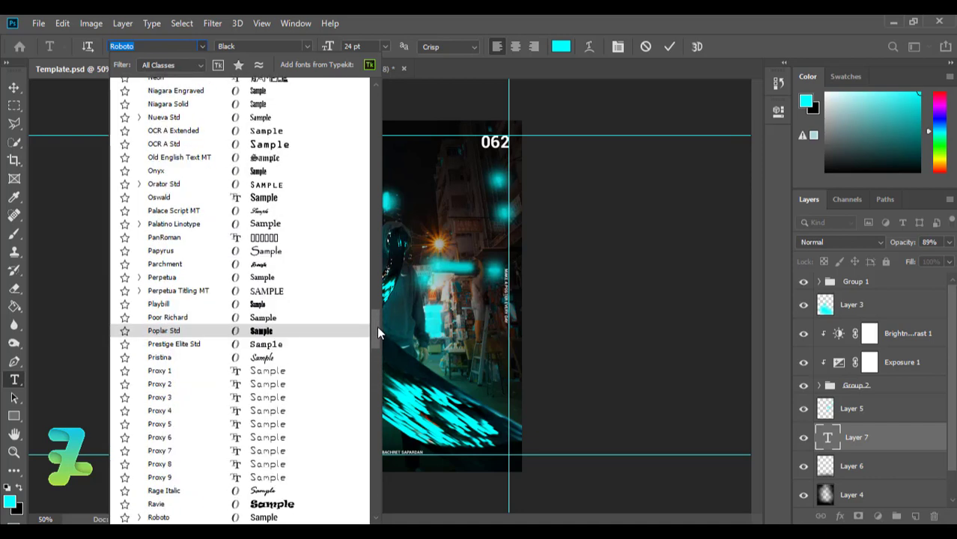
scroll(287, 365, "up", 1)
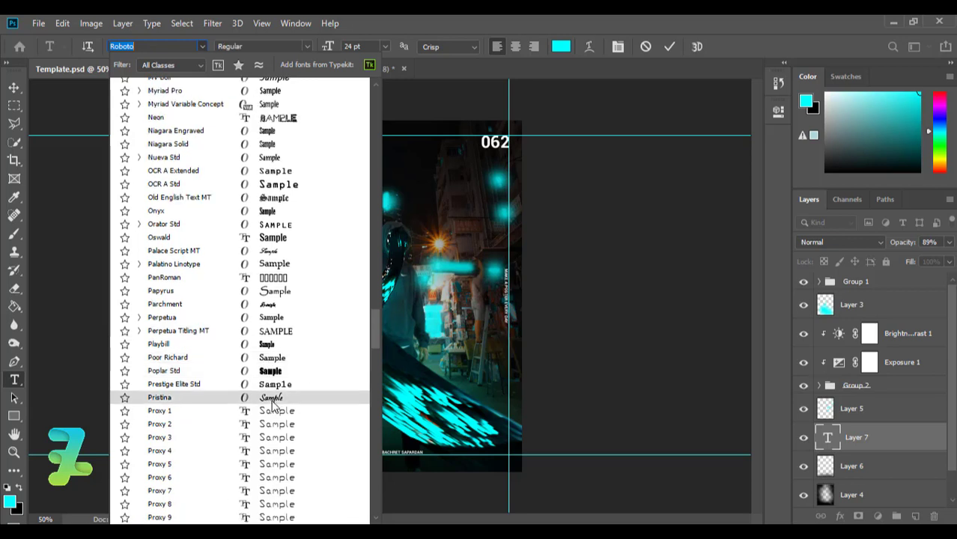
left_click(273, 398)
Commit the Arc text, scale it up about 1128% and move it beside the figure's head.
key("BackSpace")
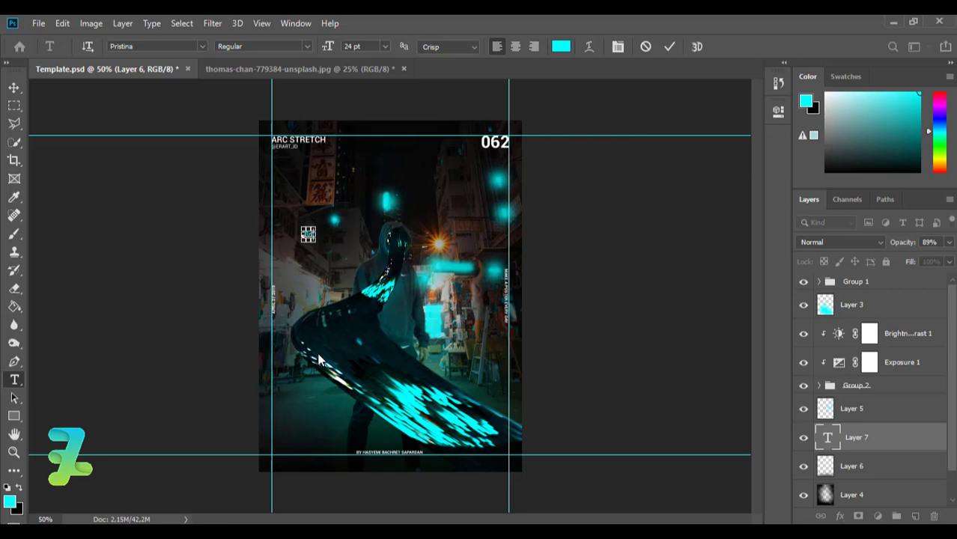
key("ctrl+Return")
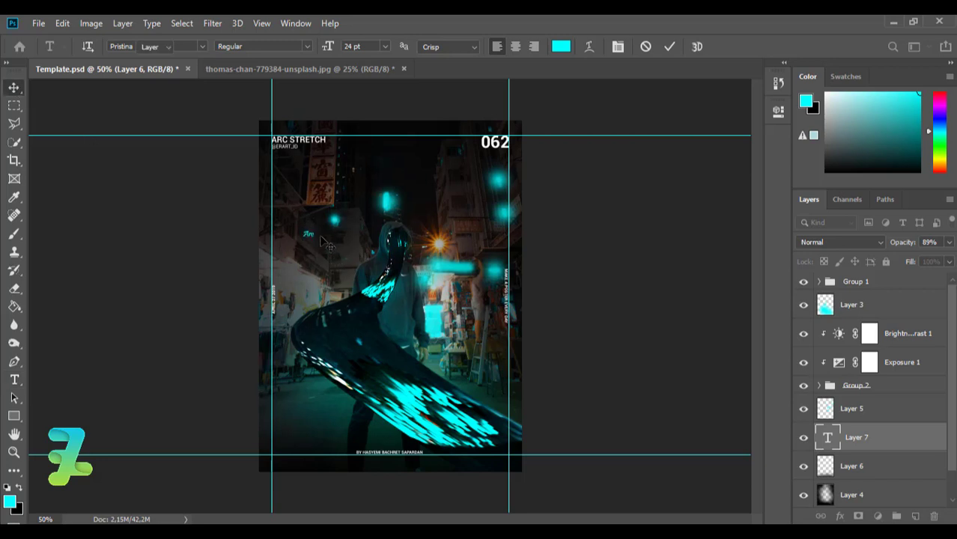
key("ctrl+Return")
key("v")
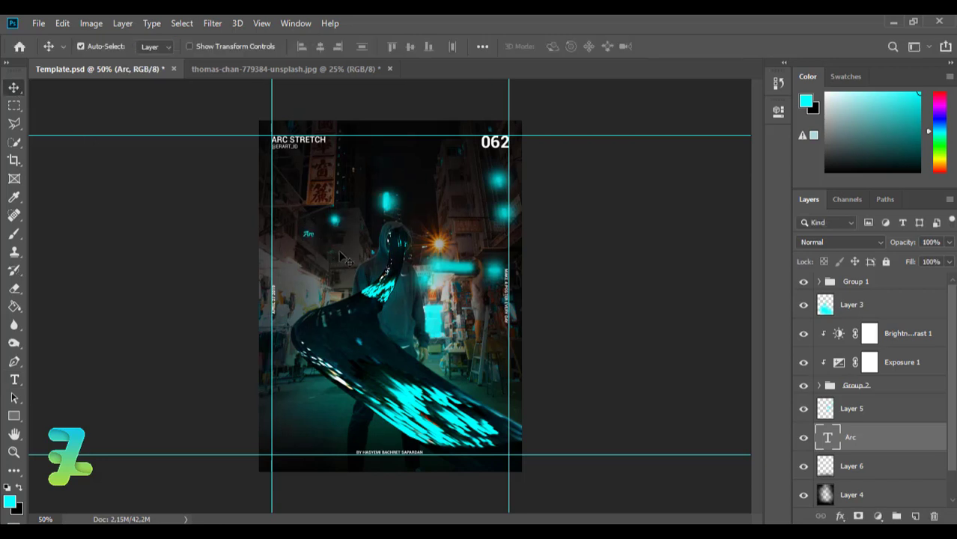
key("ctrl+t")
left_click_drag(313, 225, 369, 171)
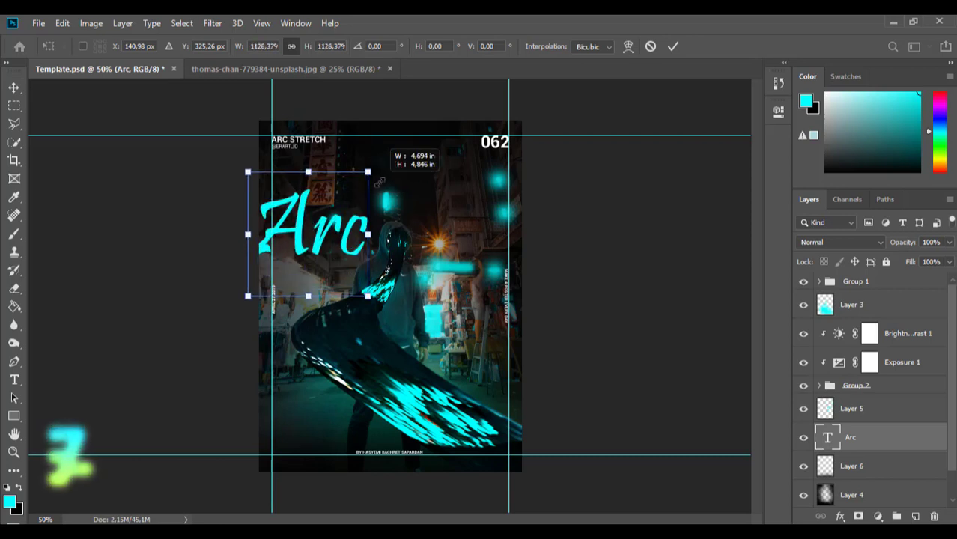
key("Return")
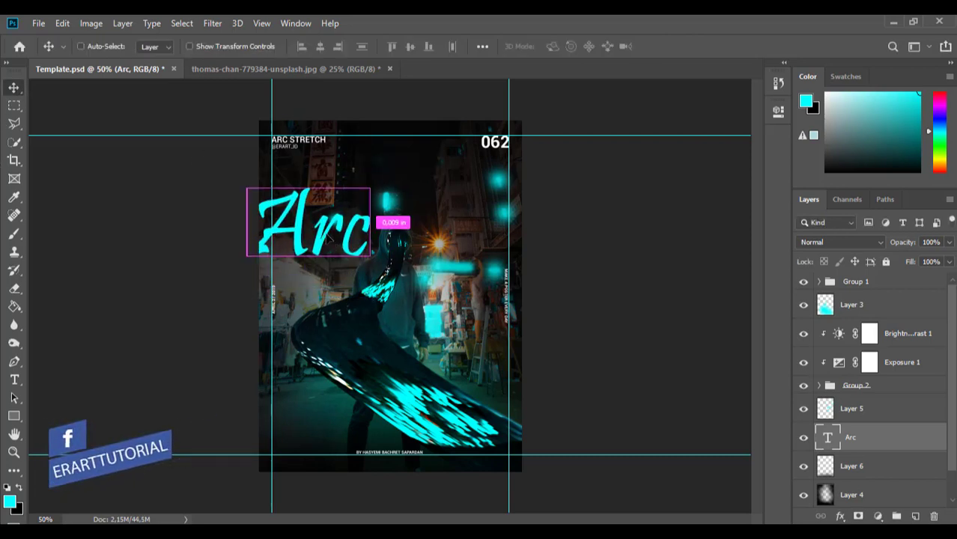
mouse_move(346, 231)
left_mouse_down()
mouse_move(387, 239)
mouse_move(372, 253)
left_mouse_up()
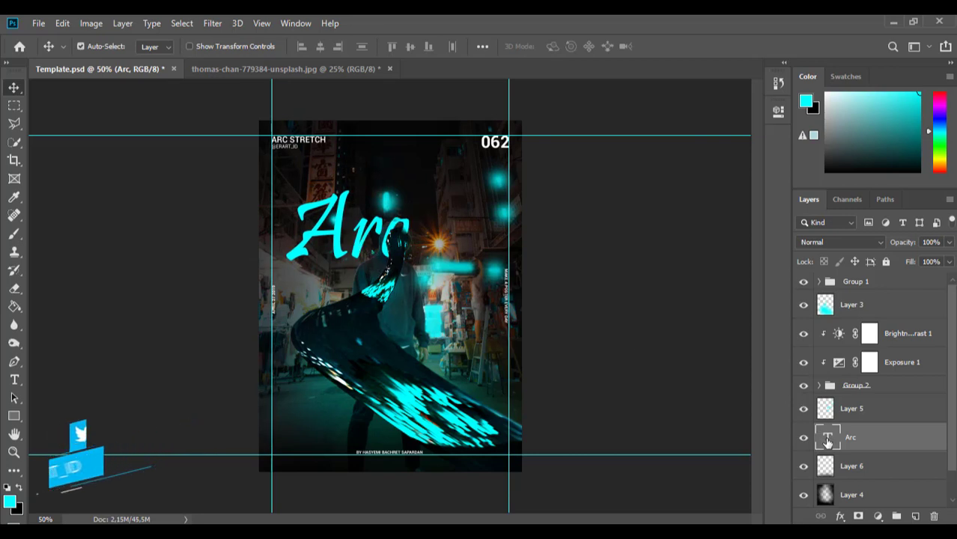
Recolour the Arc text to white (ffffff) and commit the edit.
key("t")
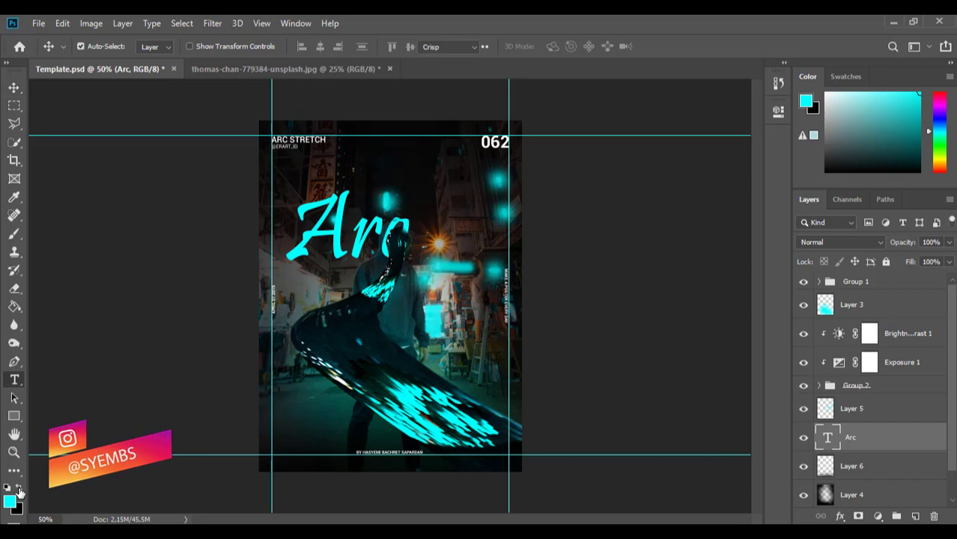
key("Return")
left_click(19, 489)
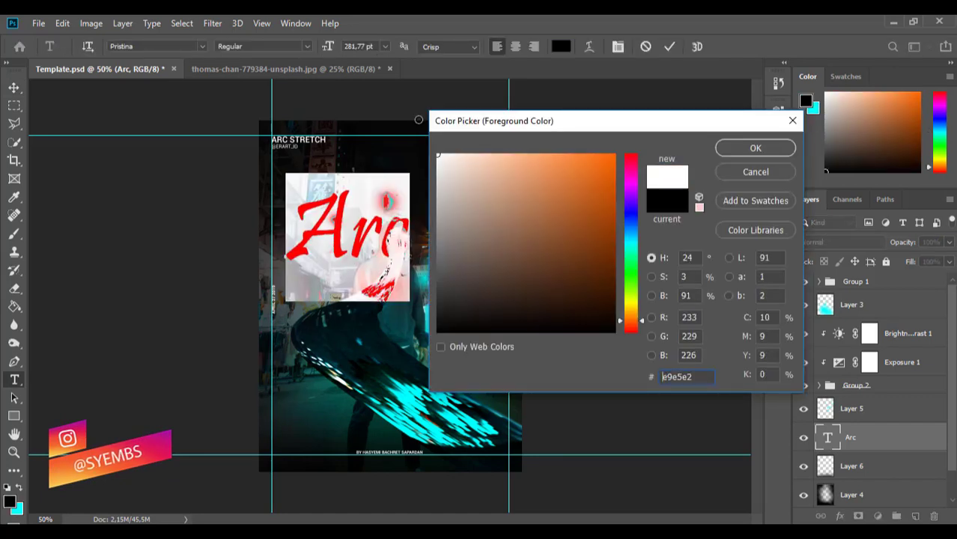
type("ffffff")
key("Return")
key("ctrl+Return")
key("v")
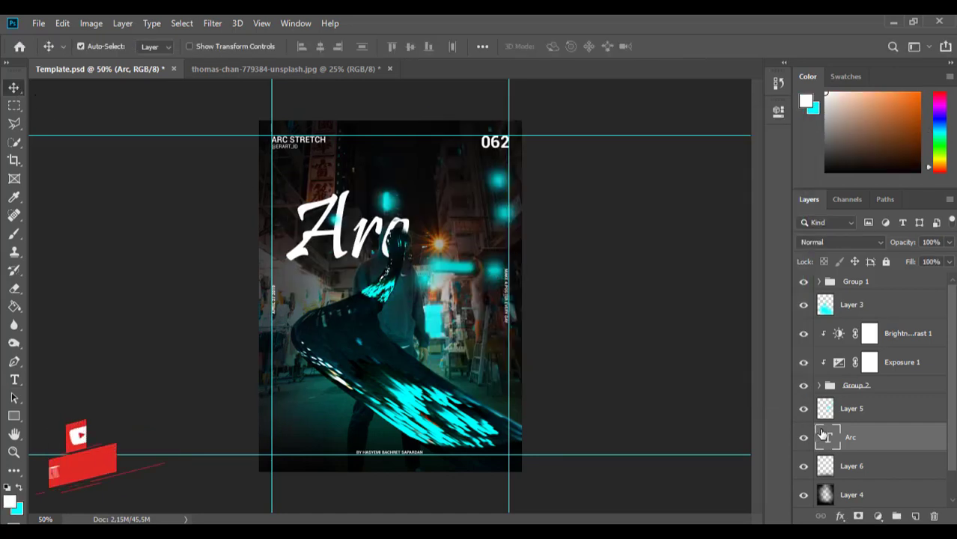
key("space")
Give the Arc layer a cyan (00ffff) Outer Glow of size 95 px.
double_click(895, 439)
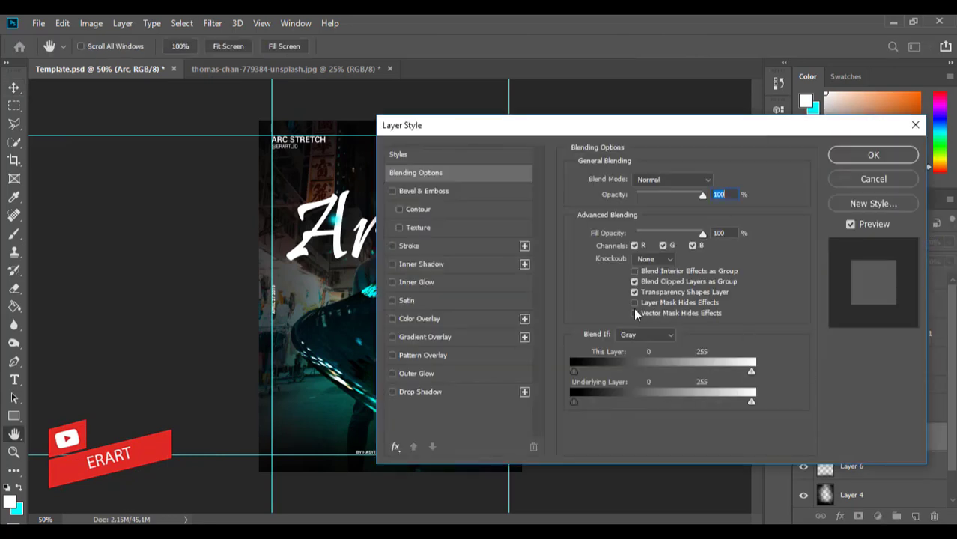
left_click(393, 373)
left_click(605, 228)
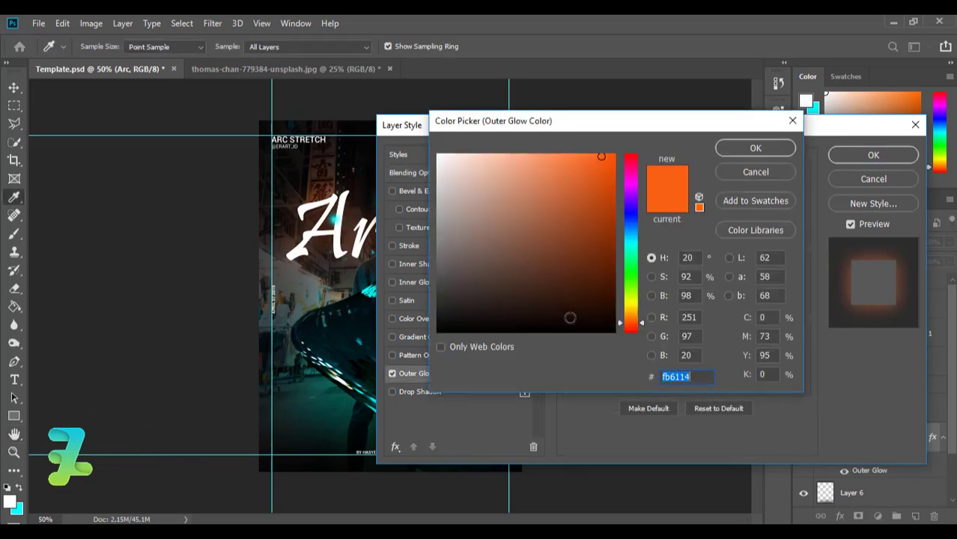
type("00ffff")
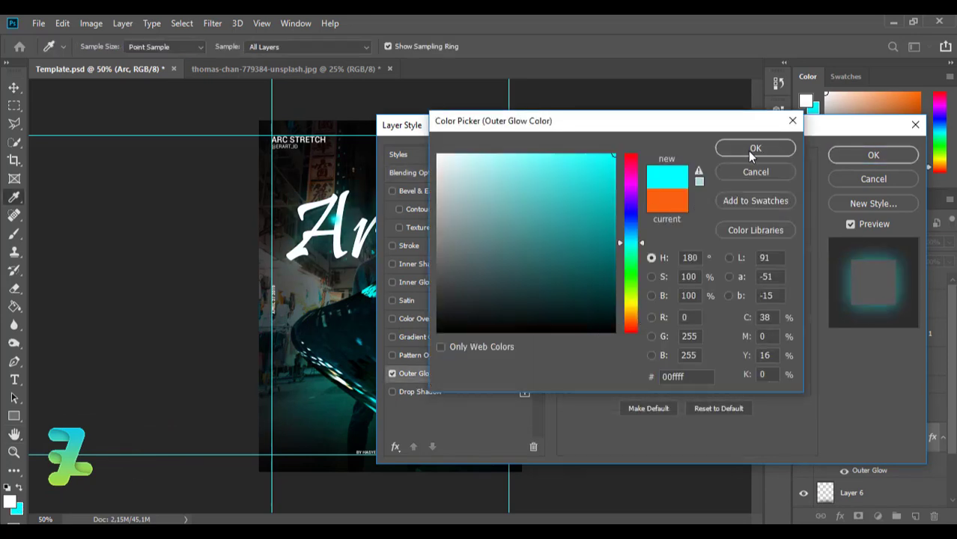
left_click(752, 149)
left_click_drag(643, 301, 650, 303)
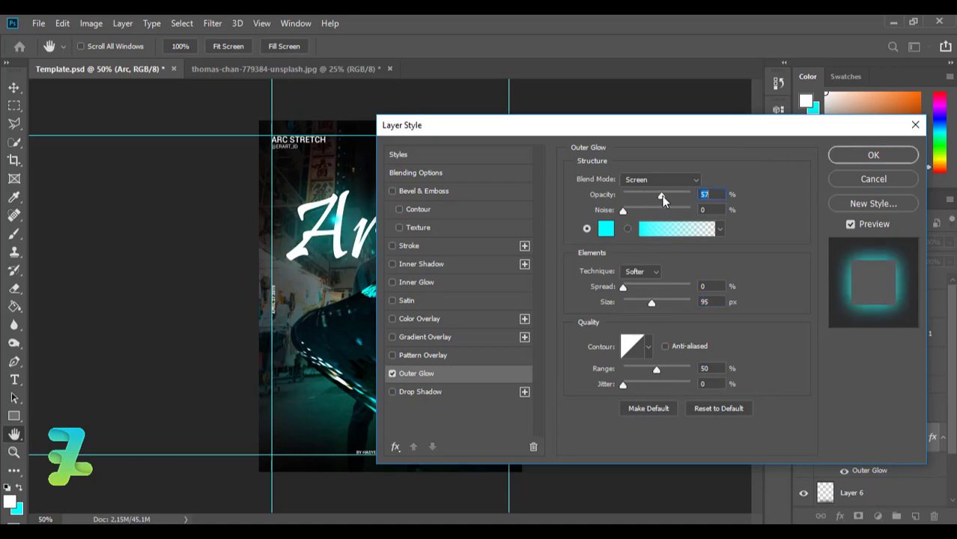
left_click(640, 181)
left_click(641, 185)
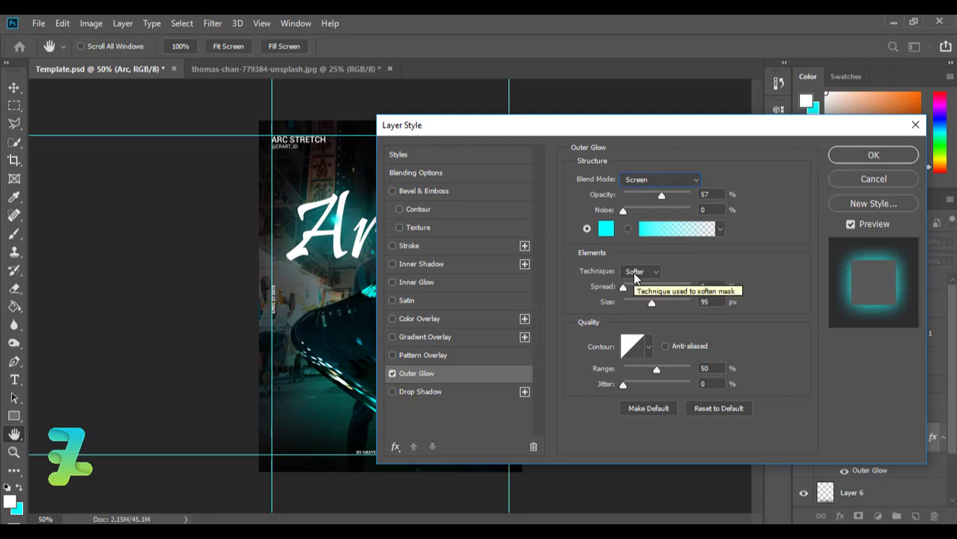
Try a Colour Overlay and an Inner Shadow with contour presets, then remove both.
left_click(391, 318)
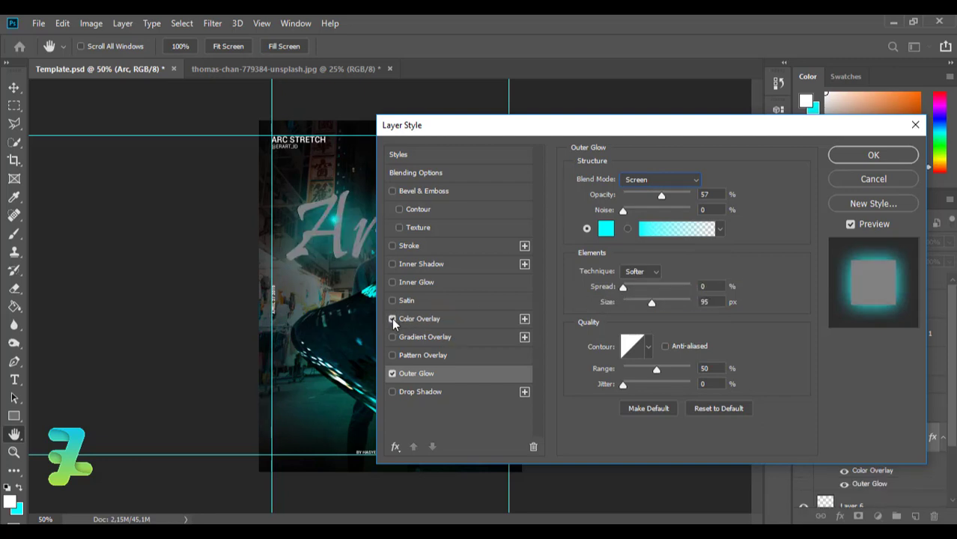
left_click(392, 355)
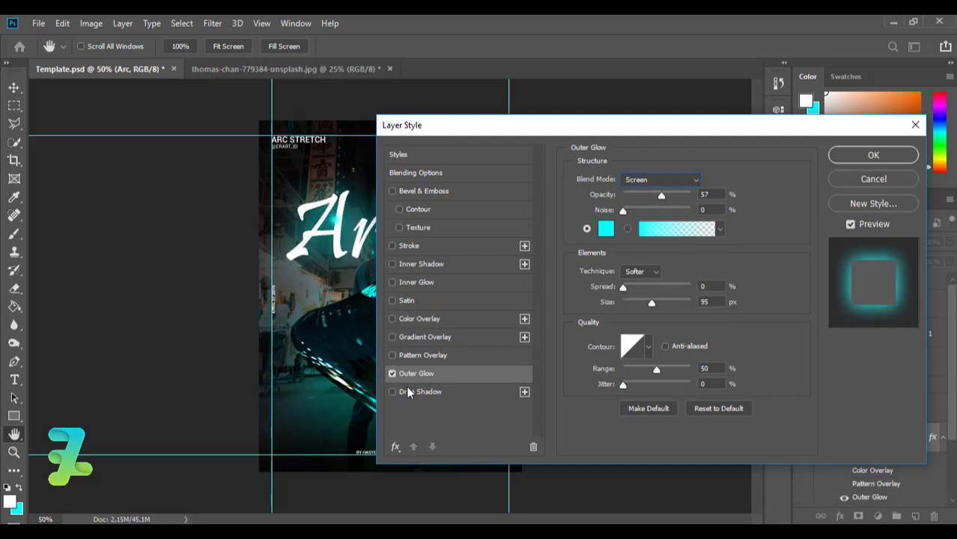
left_click(391, 264)
left_click(496, 263)
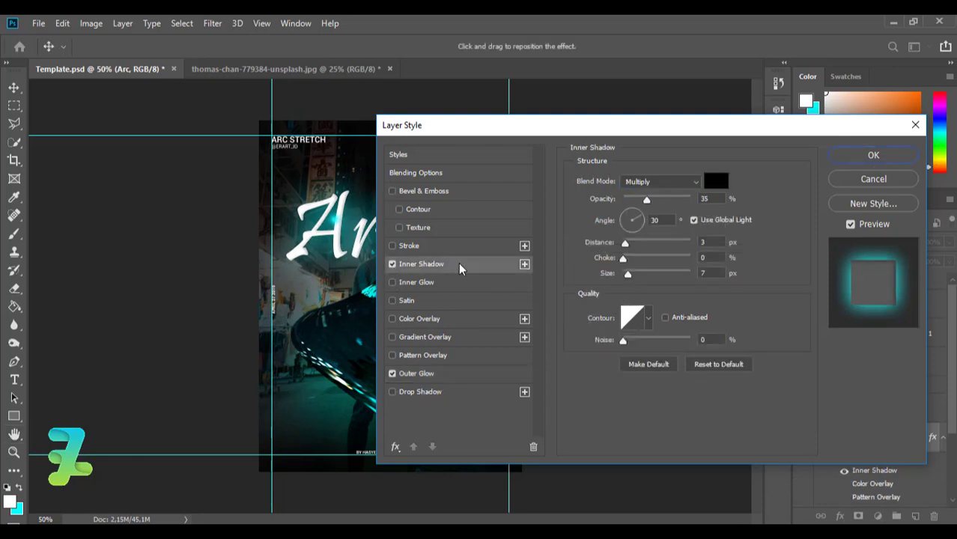
left_click(647, 317)
left_click(610, 350)
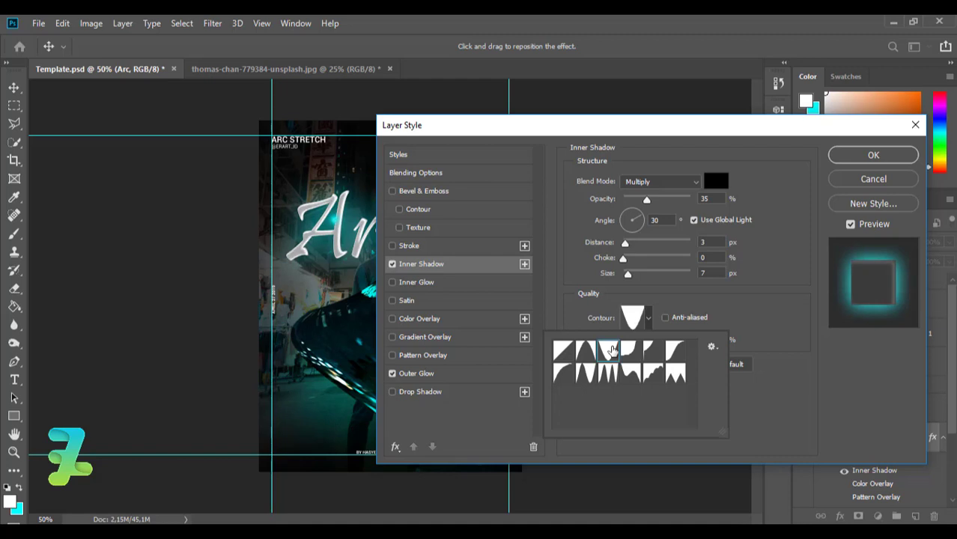
left_click(629, 350)
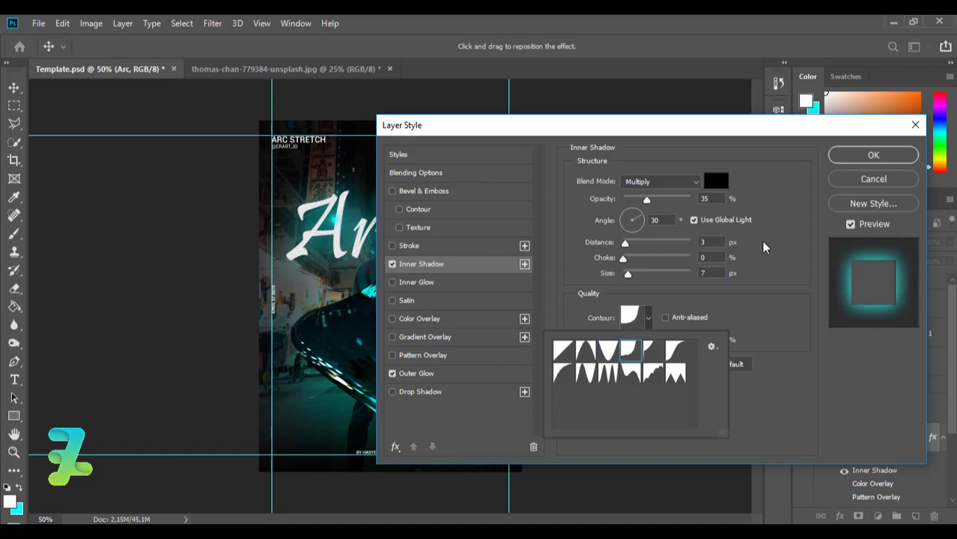
left_click(392, 265)
Add a cyan (00ffff) Inner Glow and apply the layer styles.
left_click(392, 283)
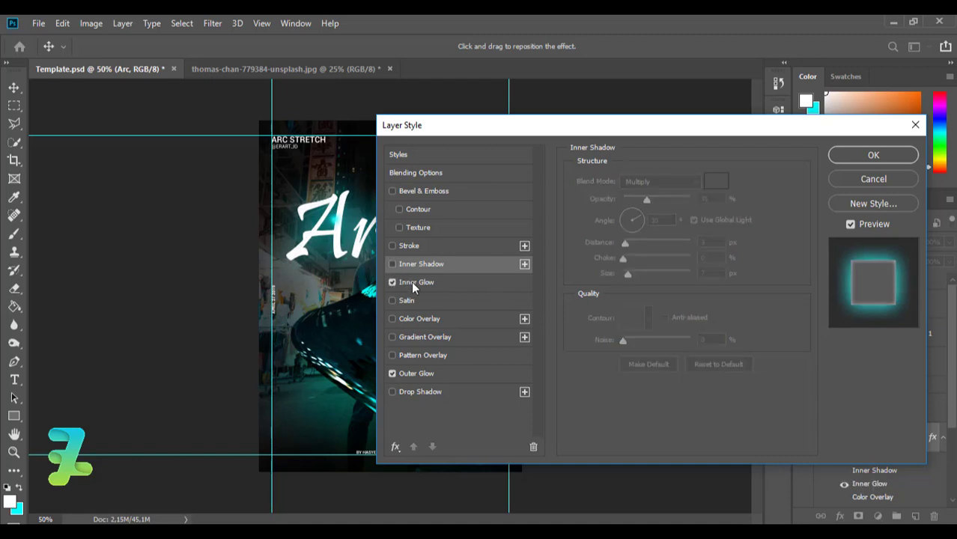
left_click(421, 284)
left_click(611, 231)
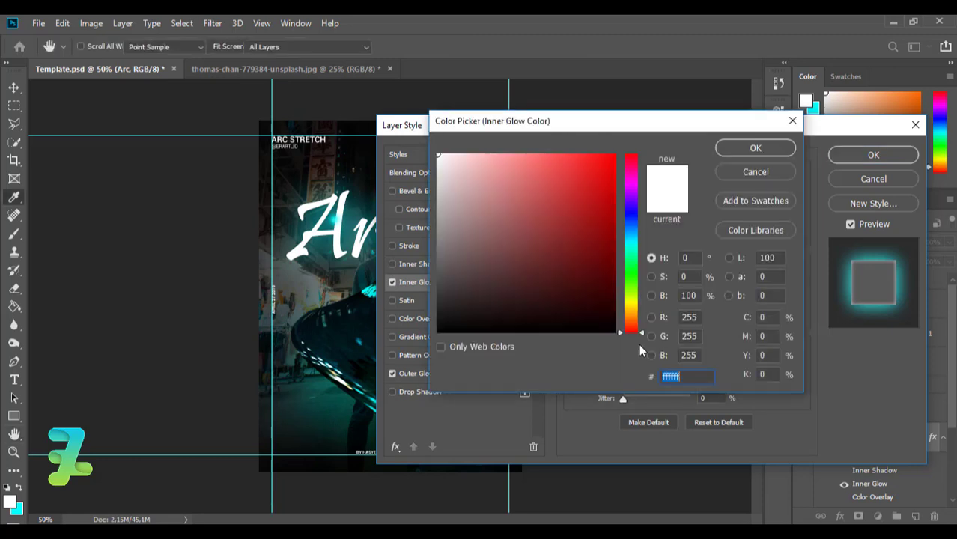
type("00ffff")
key("Return")
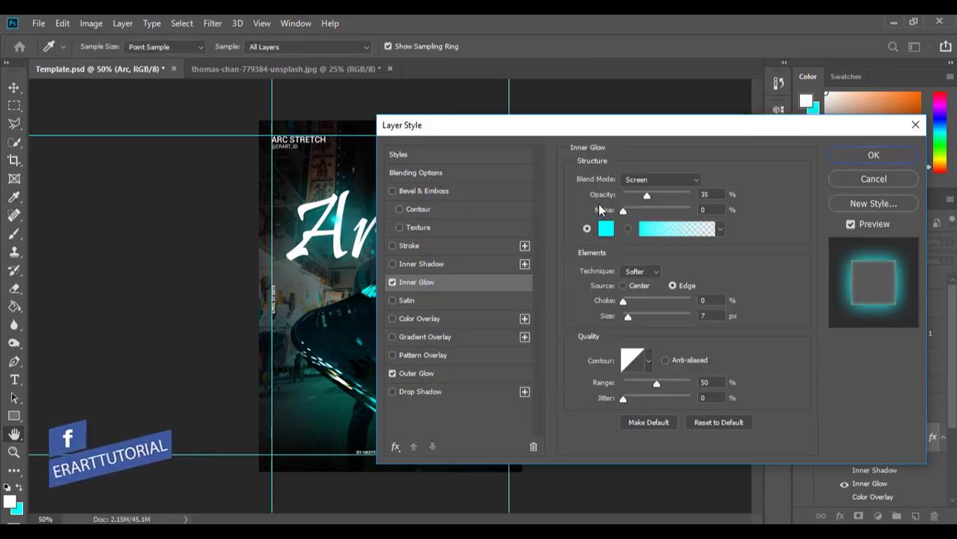
left_click(873, 155)
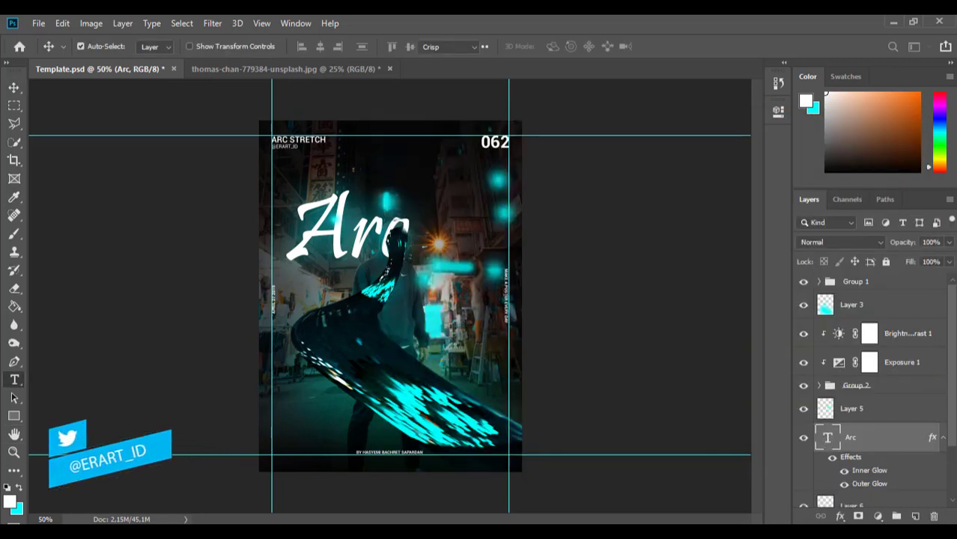
Recolour the Arc text to a darker teal and commit the edit.
double_click(826, 440)
left_click(19, 487)
left_click(9, 501)
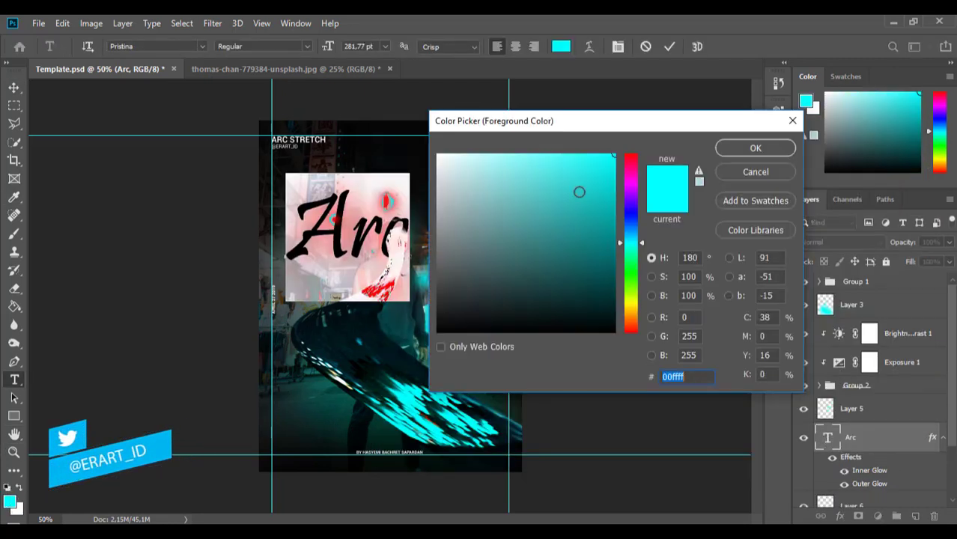
left_click_drag(592, 187, 595, 214)
key("Return")
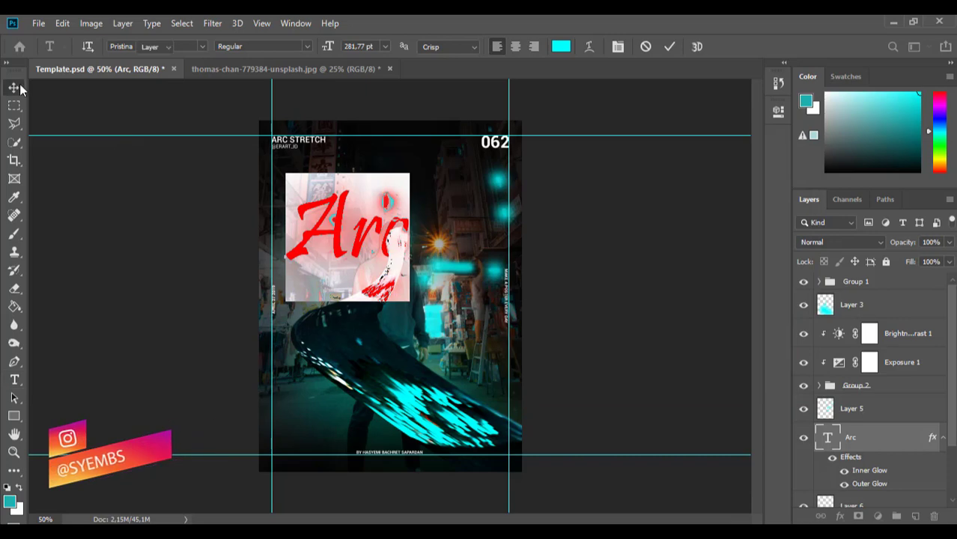
left_click(13, 88)
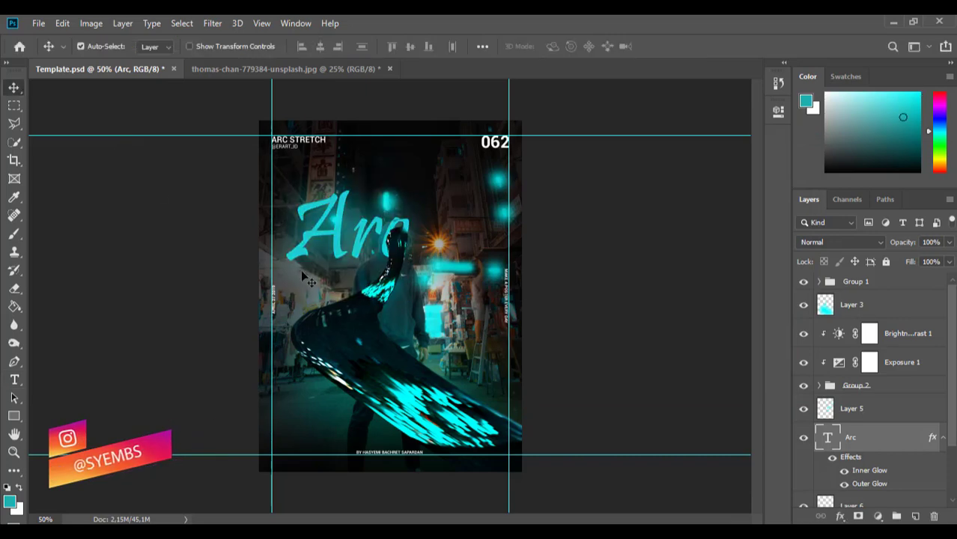
Zoom in on the Arc title and lower its layer opacity to 27%.
key("ctrl+plus")
key("ctrl+plus")
key("ctrl+plus")
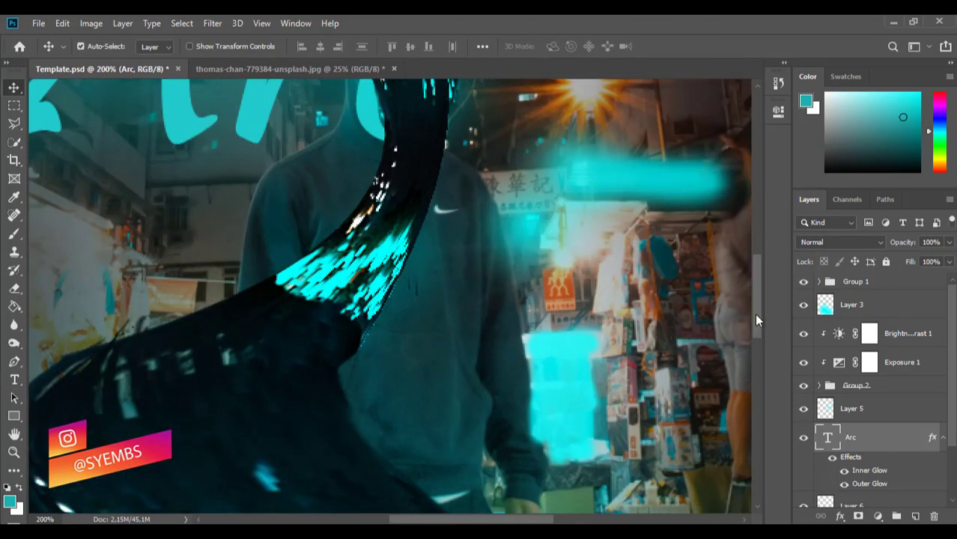
left_click_drag(756, 317, 752, 266)
left_click_drag(824, 433, 839, 320)
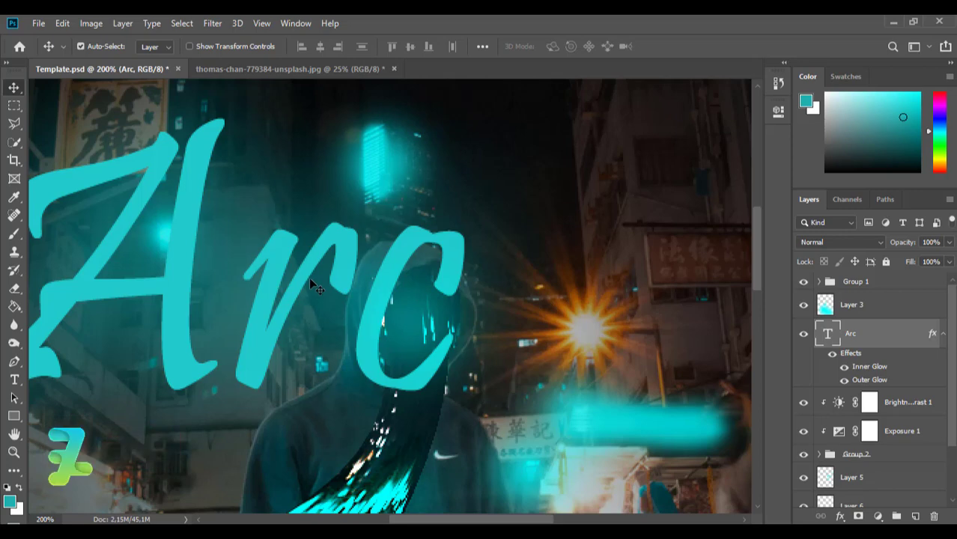
key("ctrl+minus")
key("ctrl+minus")
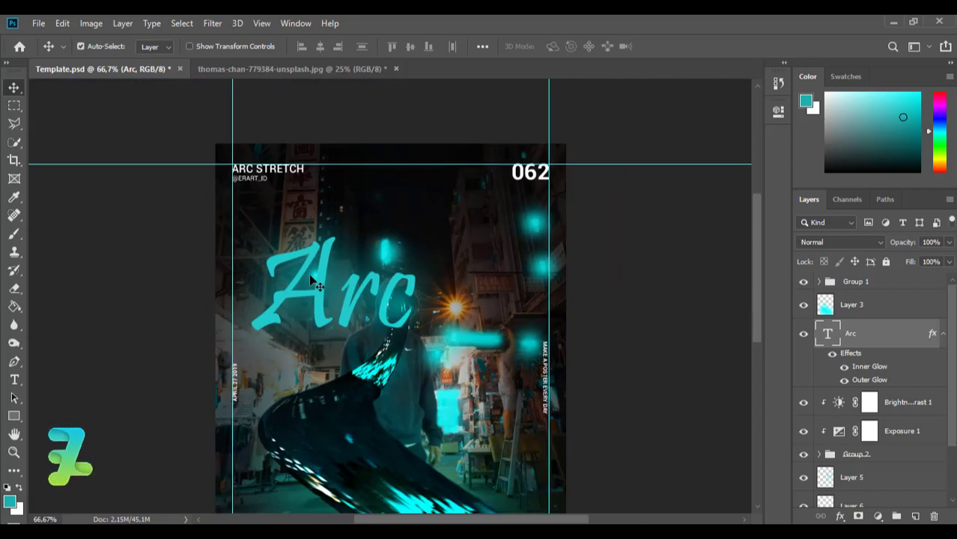
key("ctrl+plus")
key("ctrl+minus")
key("ctrl+plus")
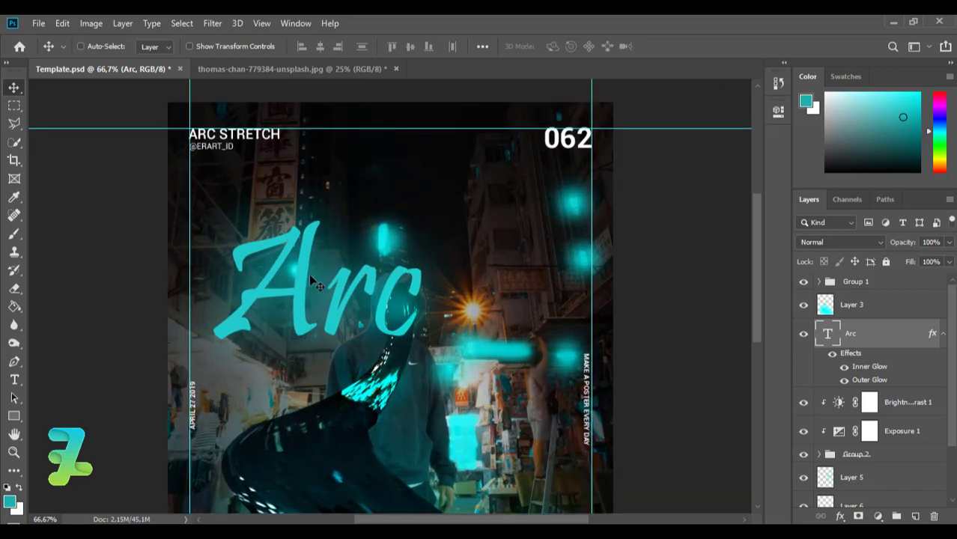
key("ctrl+plus")
key("ctrl+plus")
key("ctrl+plus")
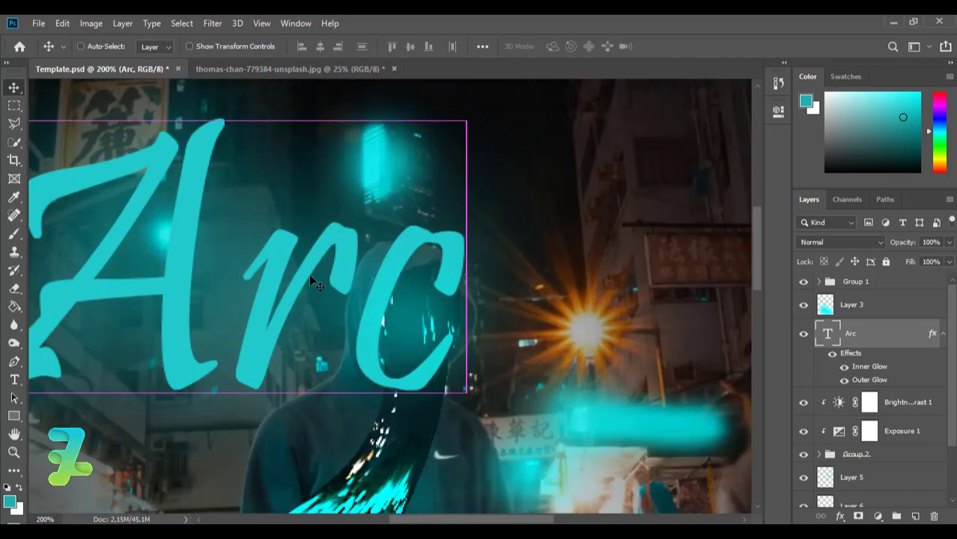
key("ctrl+plus")
left_click(948, 242)
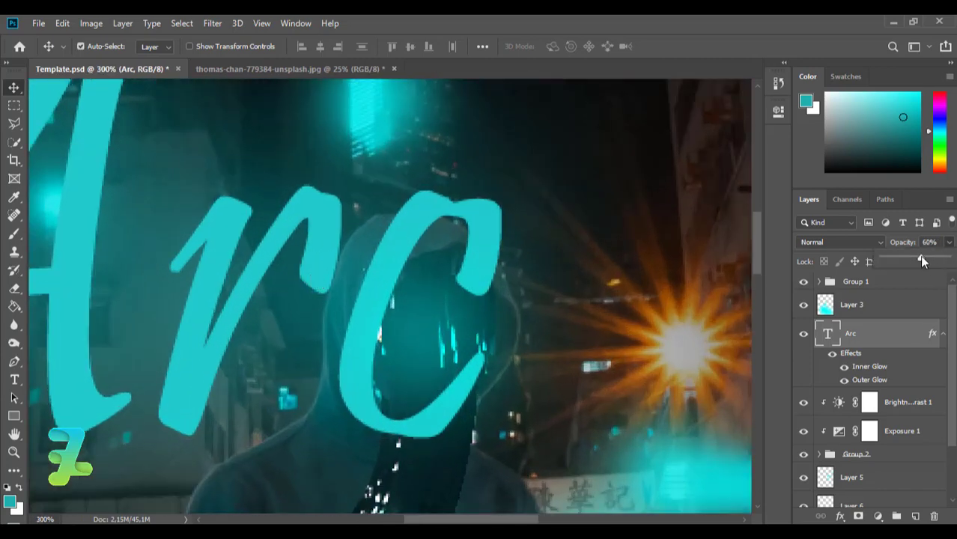
left_click_drag(920, 256, 899, 256)
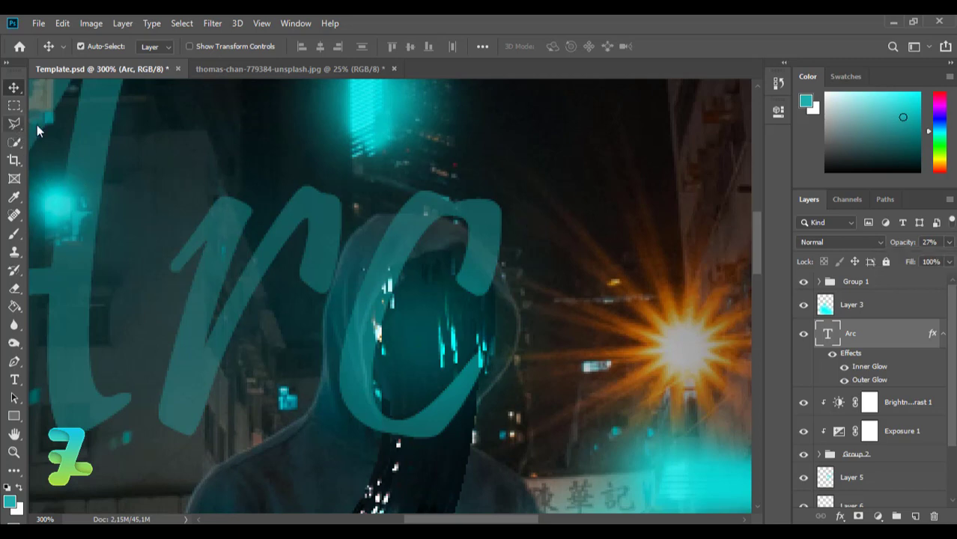
Outline the hooded head with a straight-edged lasso selection.
left_click(14, 123)
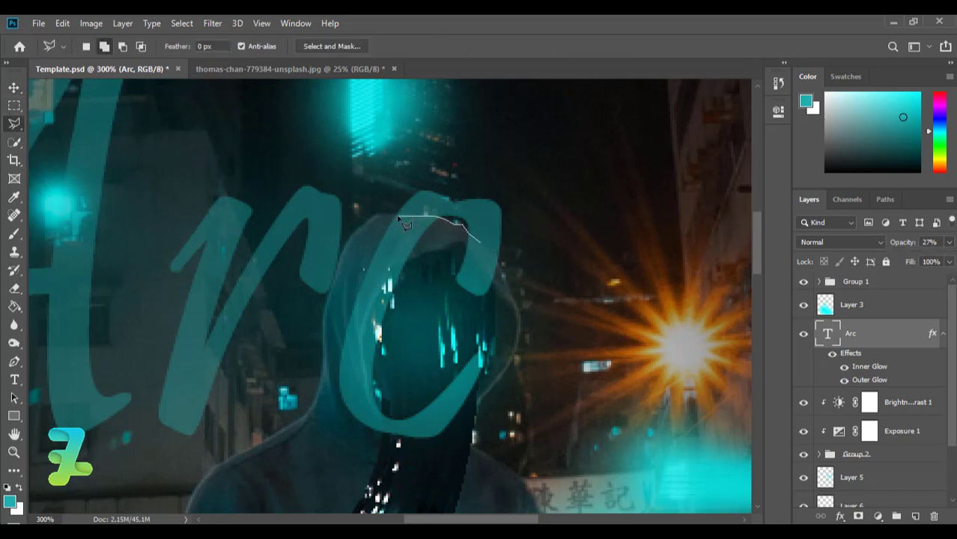
left_click(348, 295)
left_click(335, 378)
left_click(336, 428)
left_click(404, 454)
left_click(461, 447)
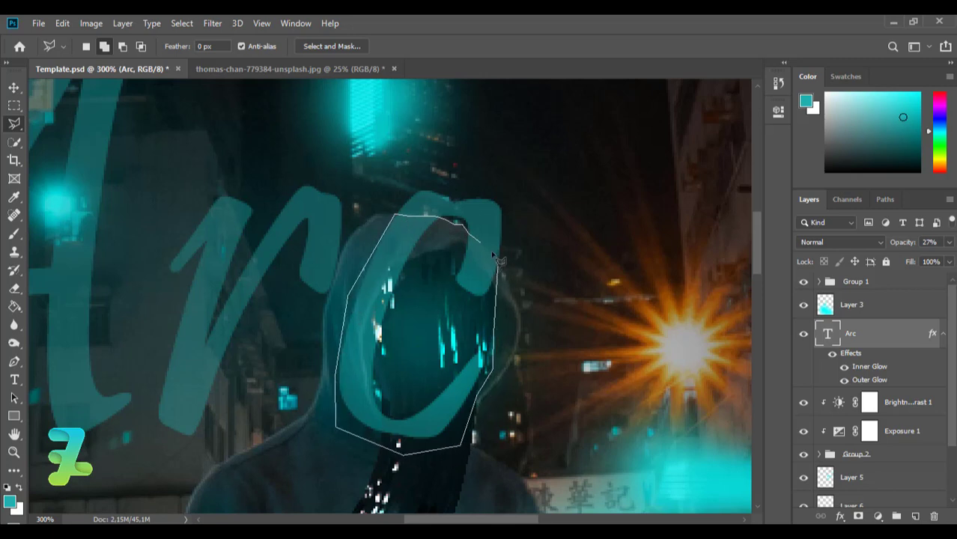
Add a layer mask from the selection and invert it so Arc shows outside the hood.
left_click(858, 516)
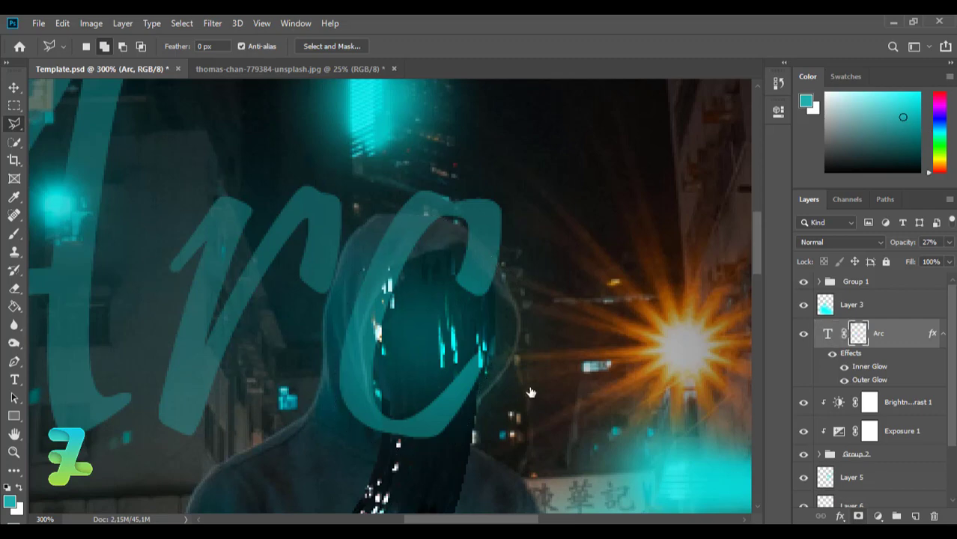
key("ctrl+i")
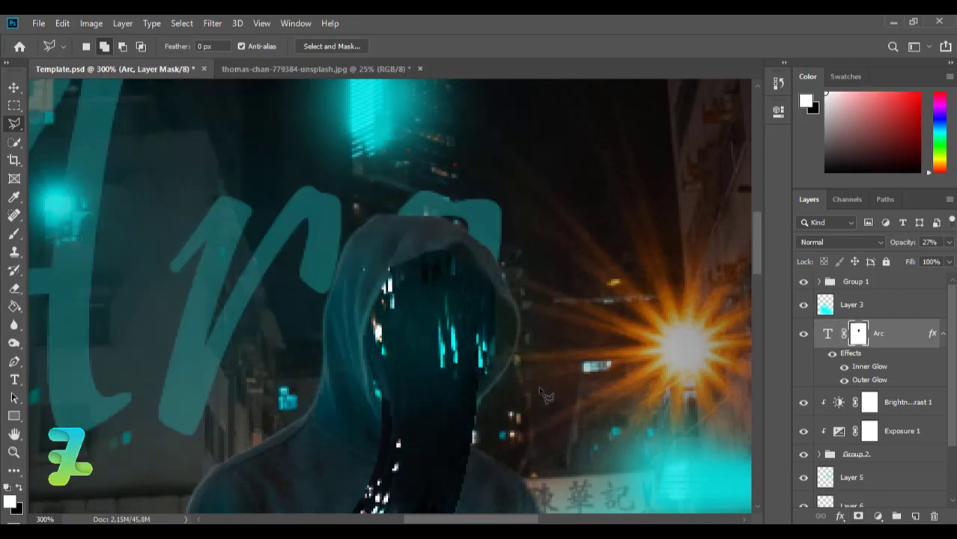
key("ctrl+minus")
key("ctrl+minus")
key("ctrl+minus")
key("ctrl+minus")
key("ctrl+minus")
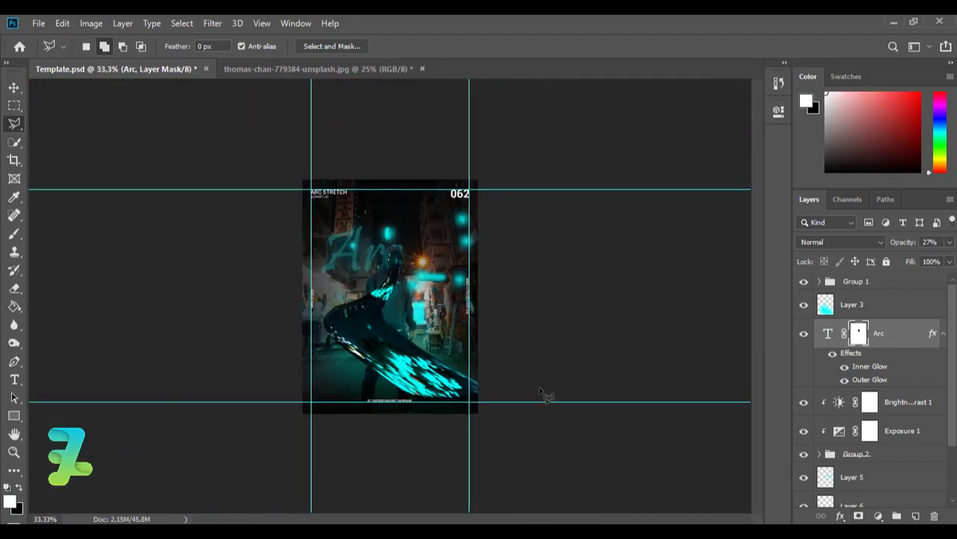
left_click(949, 242)
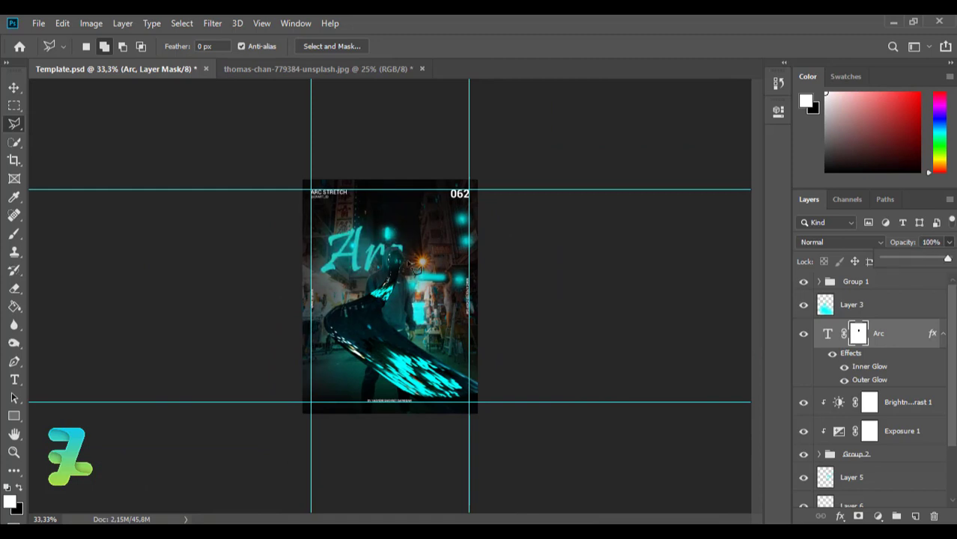
Type 'stretch' as a new text layer on the poster and commit it.
key("t")
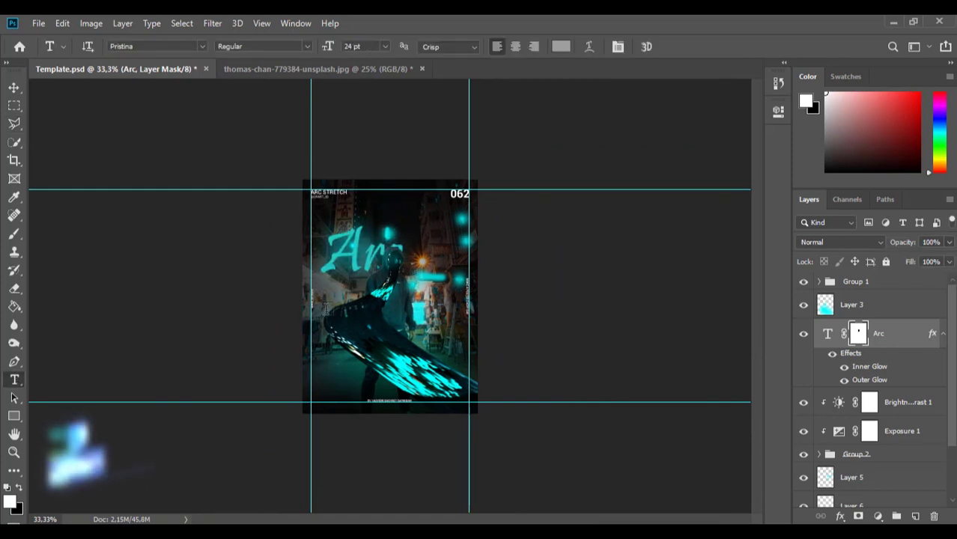
left_click(322, 298)
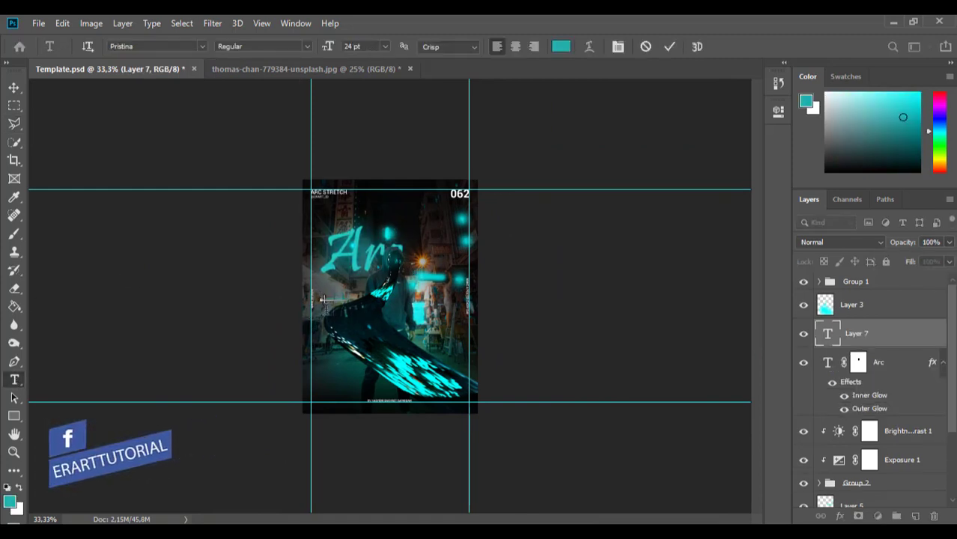
key("ctrl+plus")
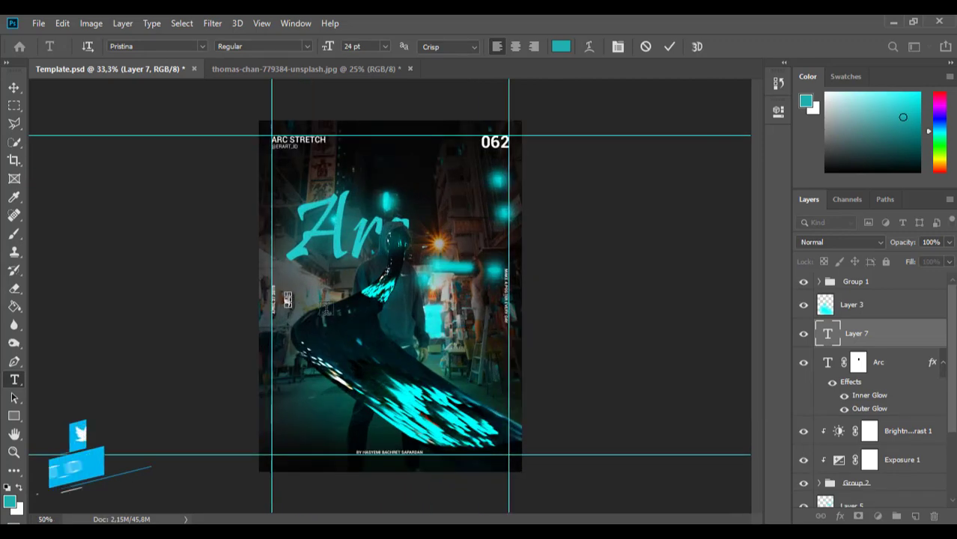
key("ctrl+plus")
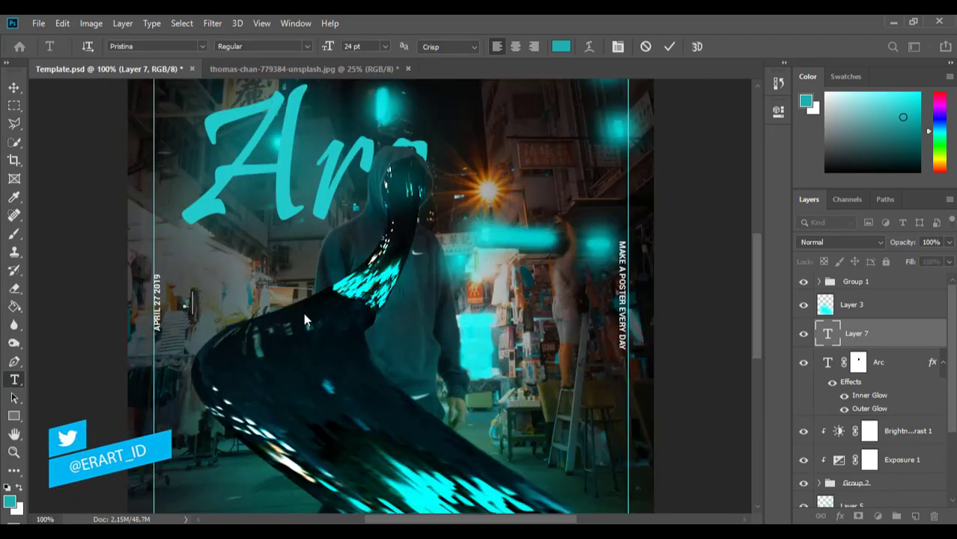
type("Arc")
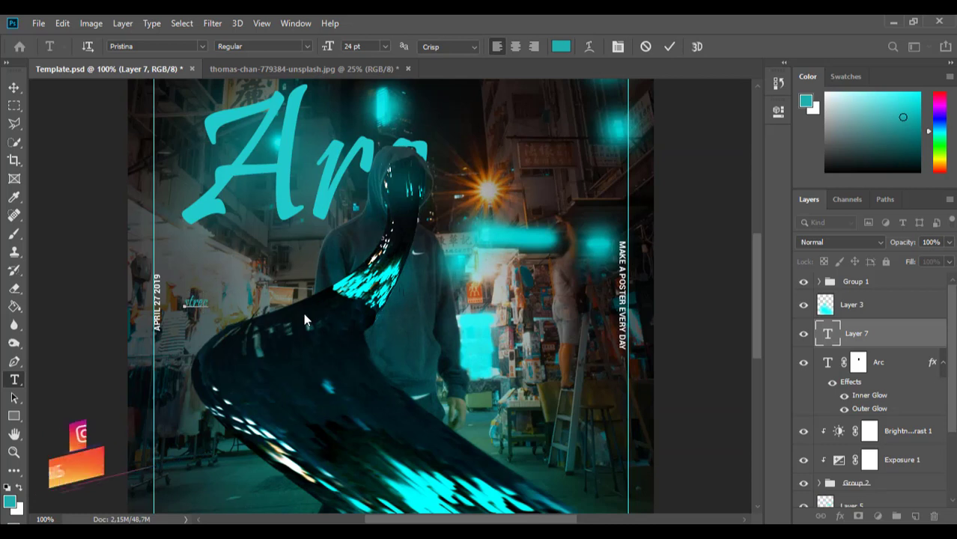
type("tch")
key("ctrl+Return")
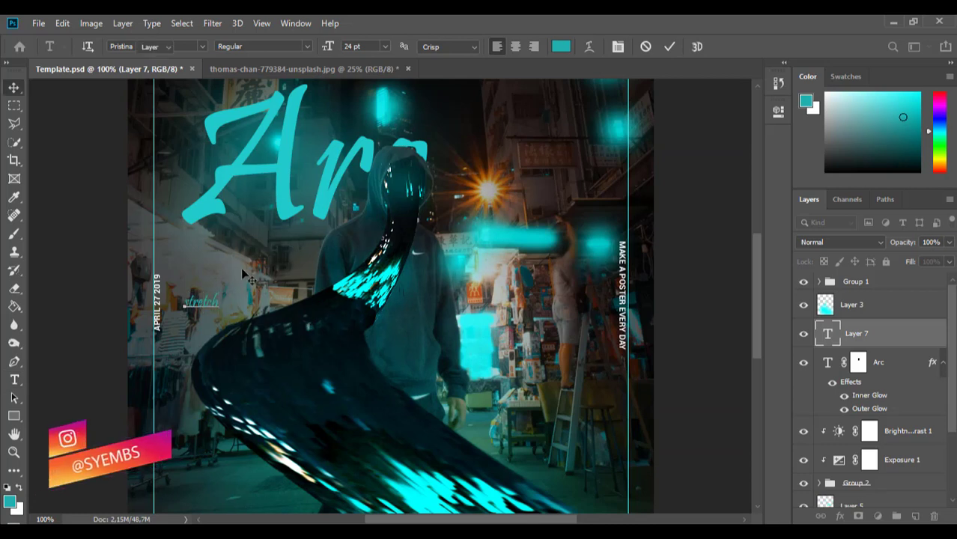
Enlarge the stretch text and move it to the centre beneath Arc.
key("ctrl+t")
mouse_move(223, 291)
left_mouse_down()
mouse_move(316, 245)
mouse_move(315, 235)
left_mouse_up()
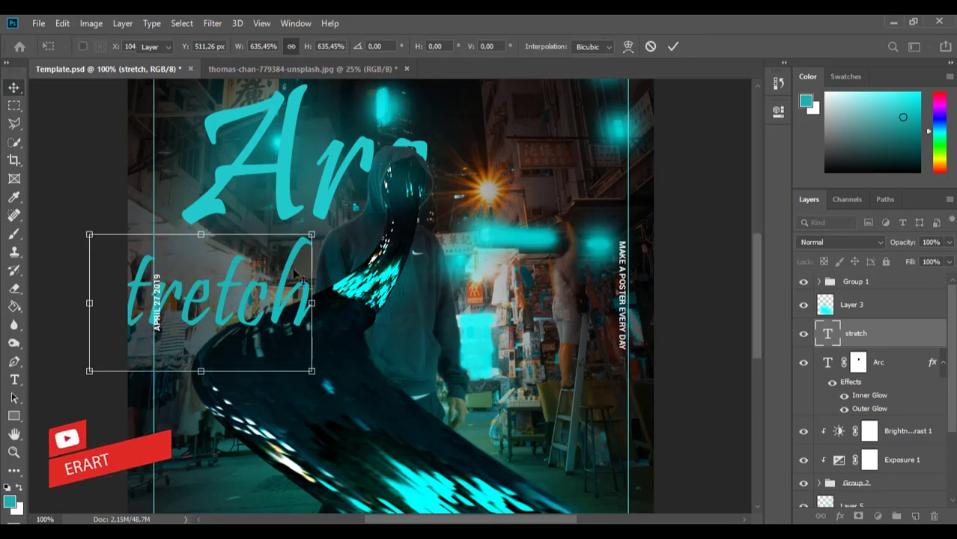
key("Return")
left_click_drag(292, 298, 429, 329)
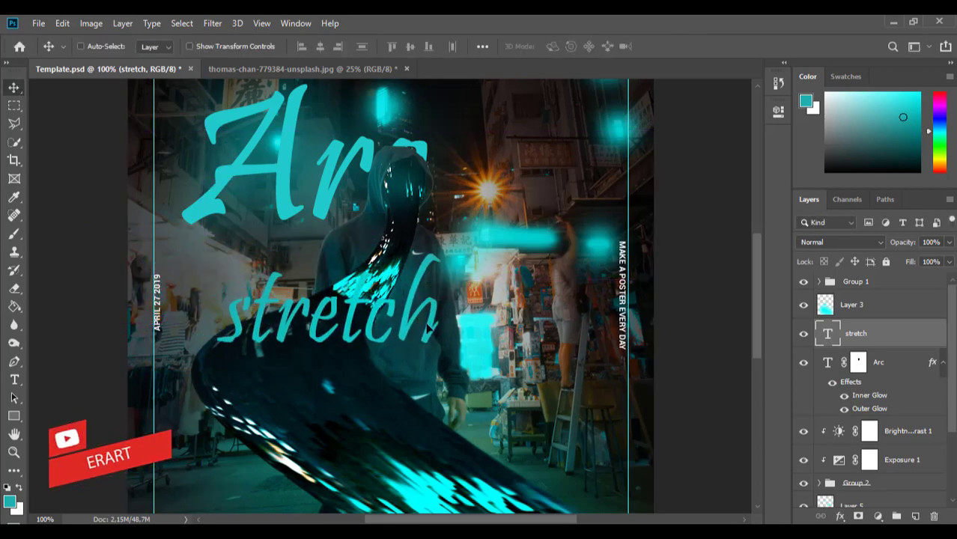
key("ctrl+t")
Scale the stretch title up to about 164% and shift it right and down.
left_click_drag(442, 390, 511, 432)
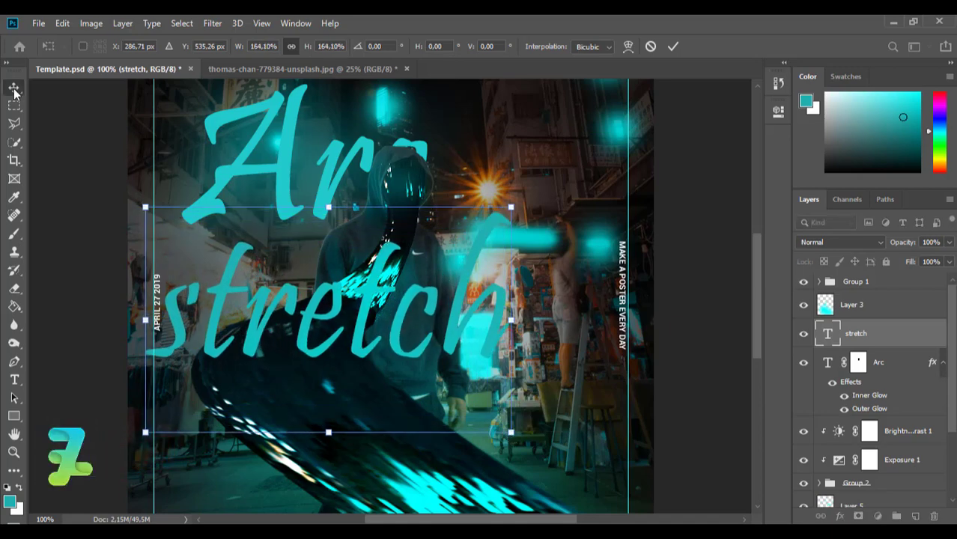
key("Return")
left_click_drag(464, 331, 501, 341)
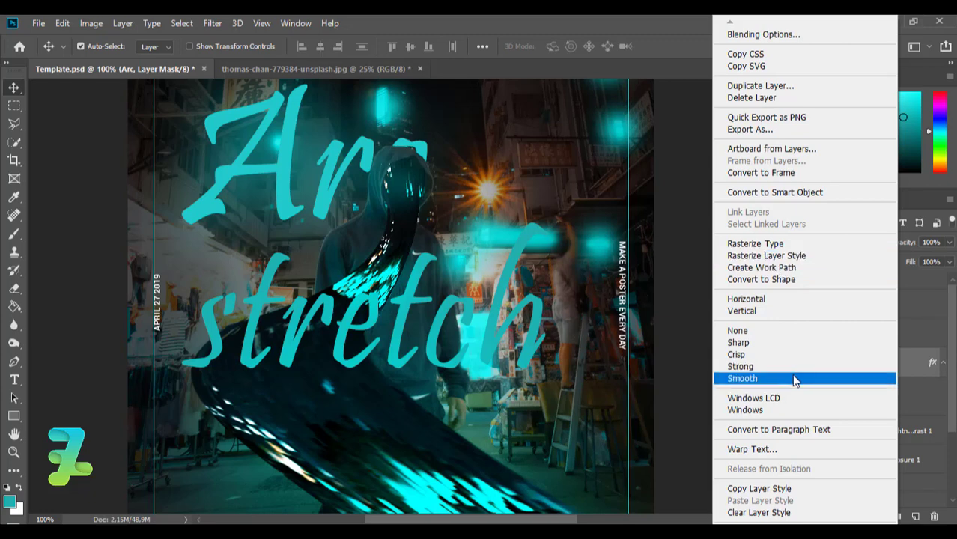
Copy Arc's Inner and Outer Glow style onto stretch and lower its opacity to 21%.
left_click(779, 488)
right_click(890, 334)
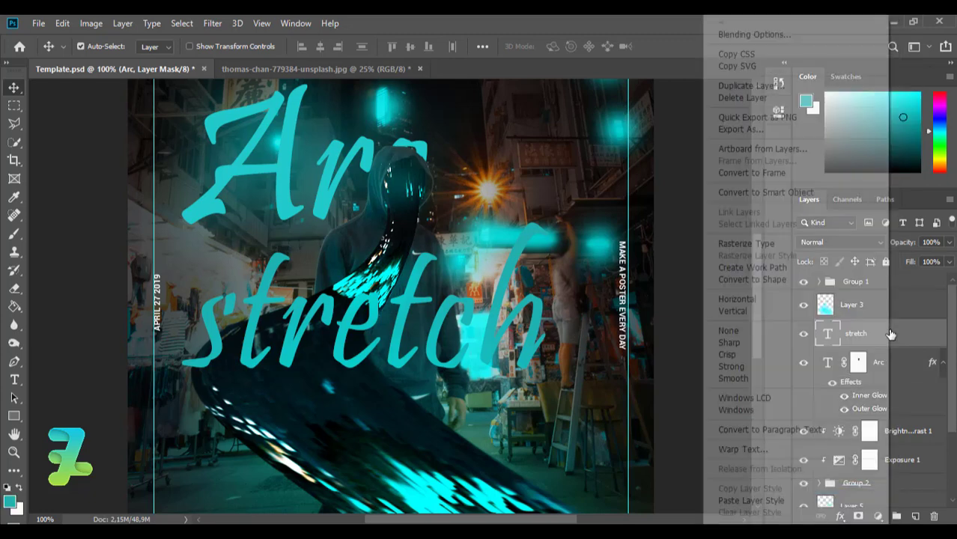
left_click(758, 500)
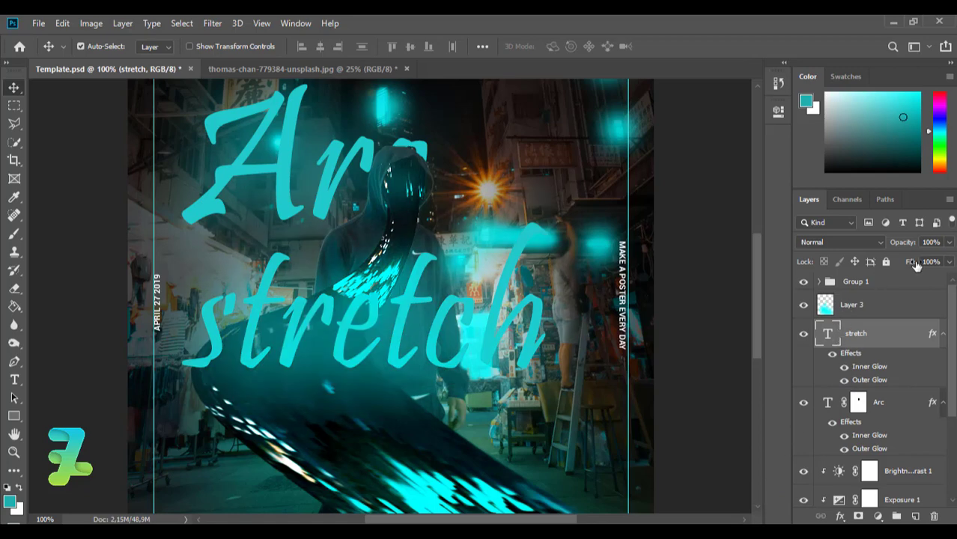
left_click(949, 242)
left_click_drag(906, 262, 897, 264)
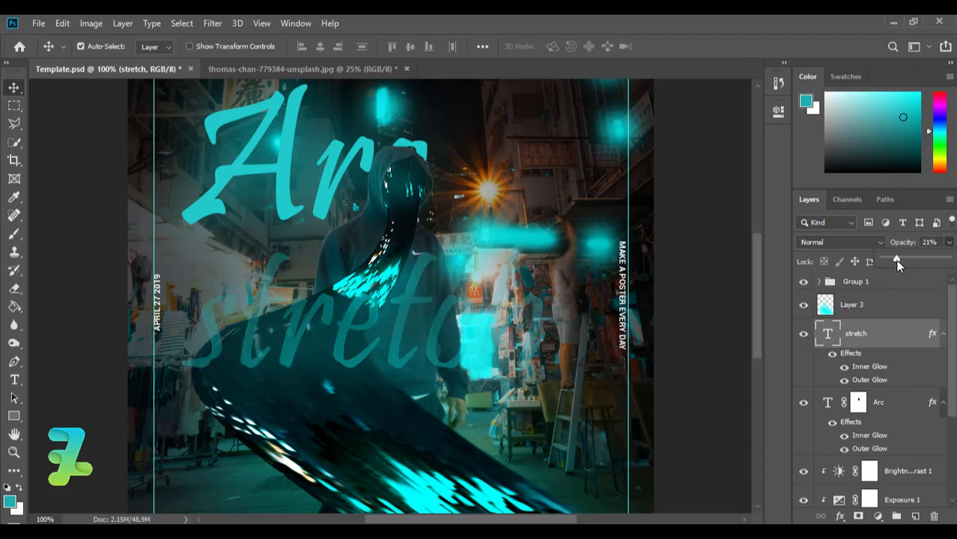
Zoom in to 200% and trace a polygonal lasso selection around the arc streak.
key("ctrl+plus")
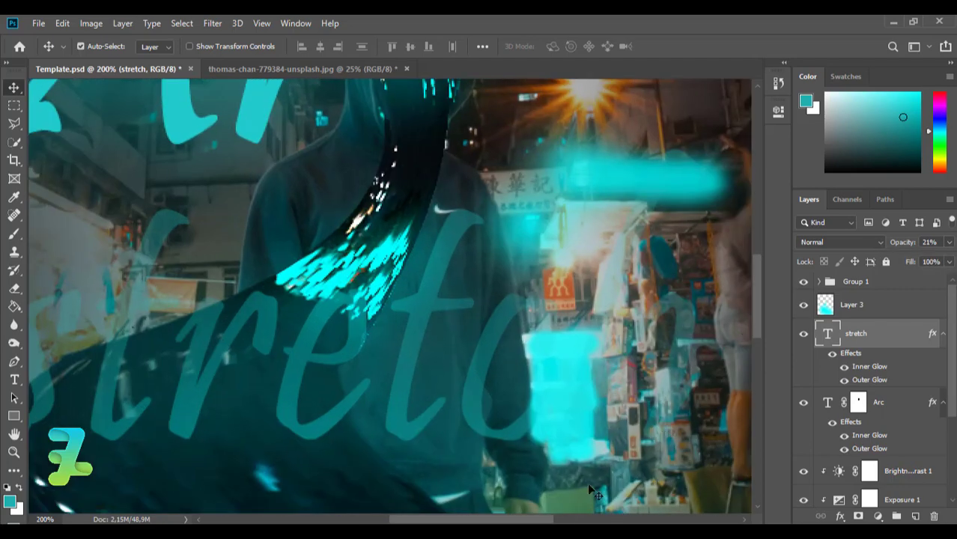
scroll(595, 494, "left", 2)
left_click(14, 123)
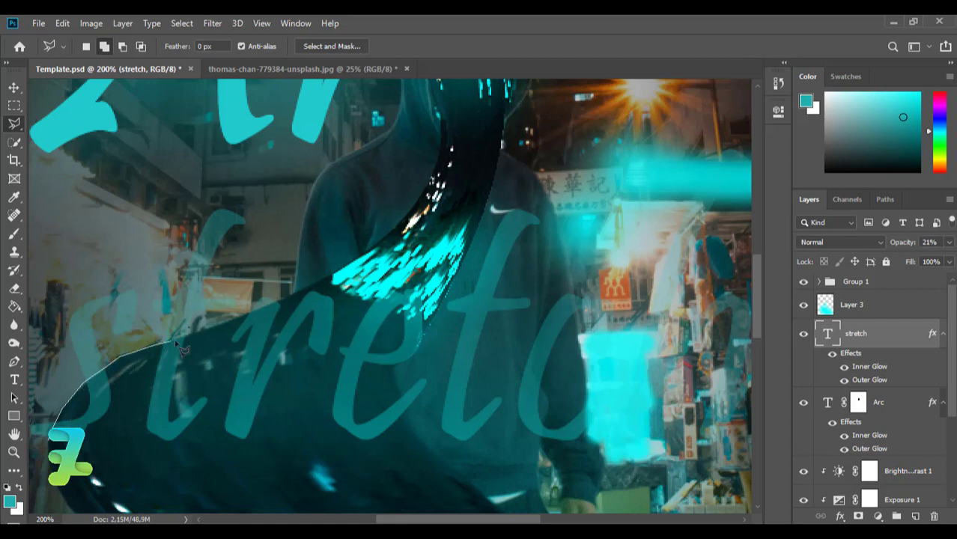
left_click_drag(189, 346, 277, 311)
left_click(333, 281)
left_click(532, 199)
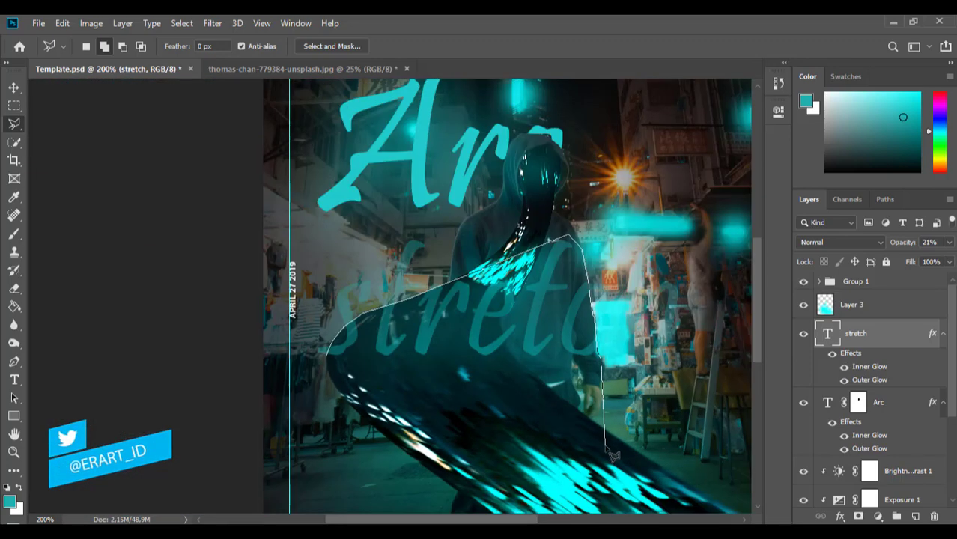
left_click(599, 364)
left_click(498, 418)
left_click(373, 393)
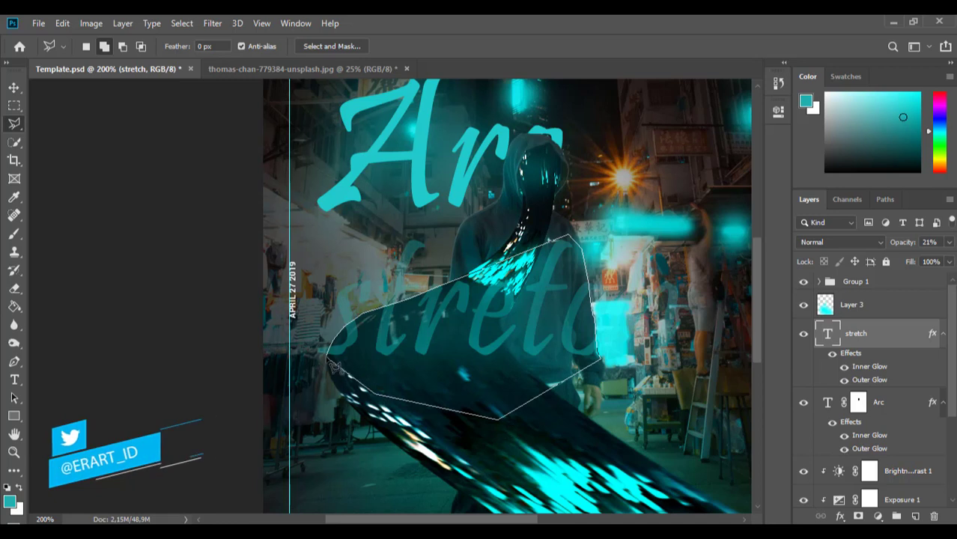
left_click(331, 361)
Add an inverted mask hiding stretch behind the streak and restore 100% opacity.
left_click(858, 516)
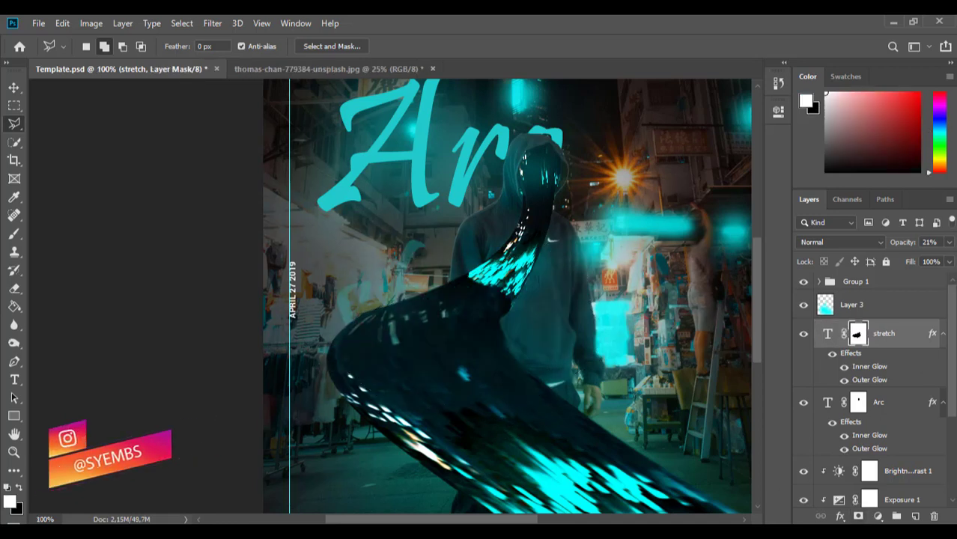
left_click(949, 242)
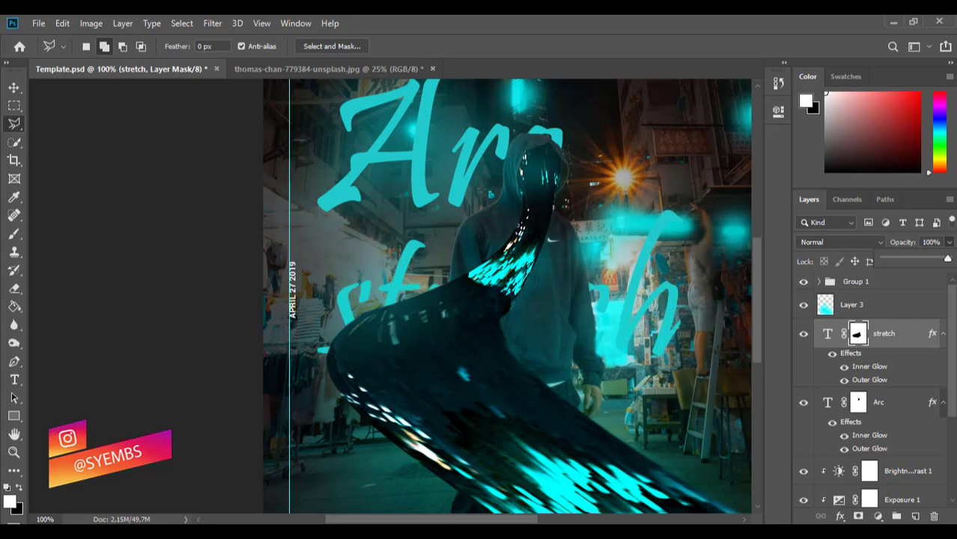
scroll(507, 296, "down", 3)
scroll(507, 296, "down", 2)
Draw a polygonal lasso selection around the tip of the 'h' where the streak crosses.
scroll(507, 295, "up", 4)
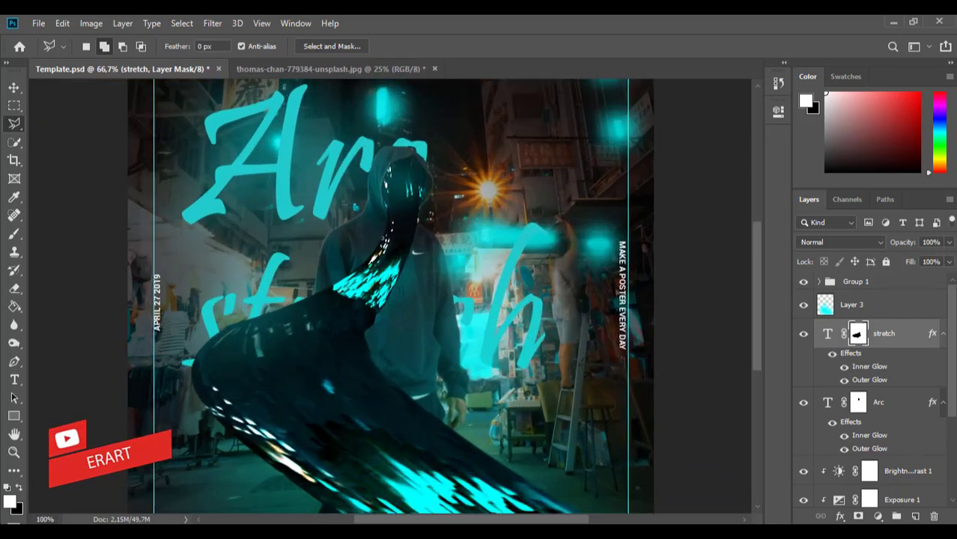
scroll(408, 276, "up", 2)
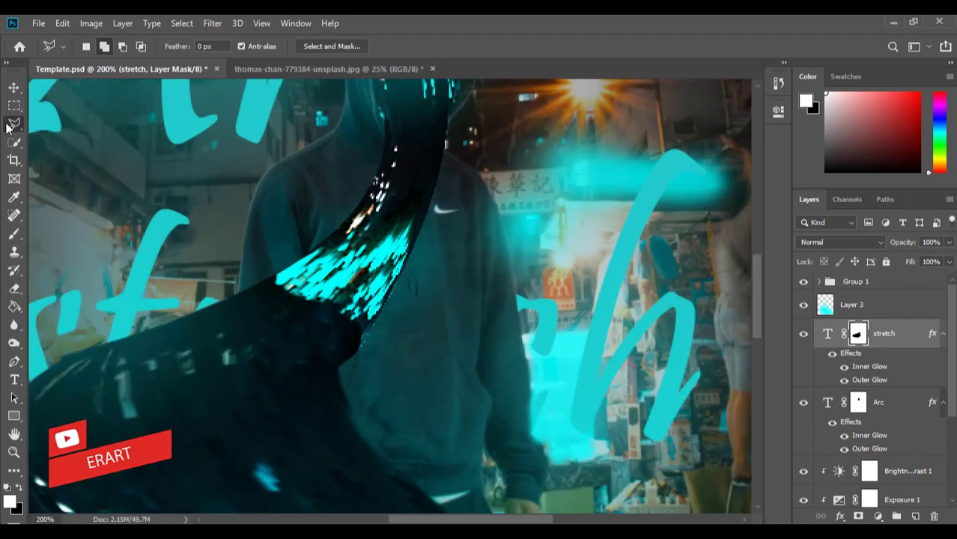
left_click(626, 201)
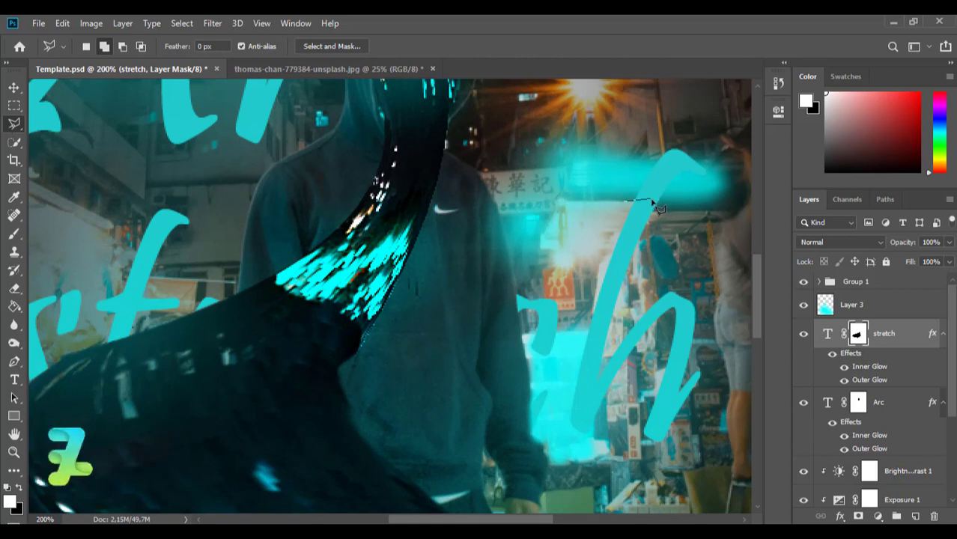
left_click(692, 164)
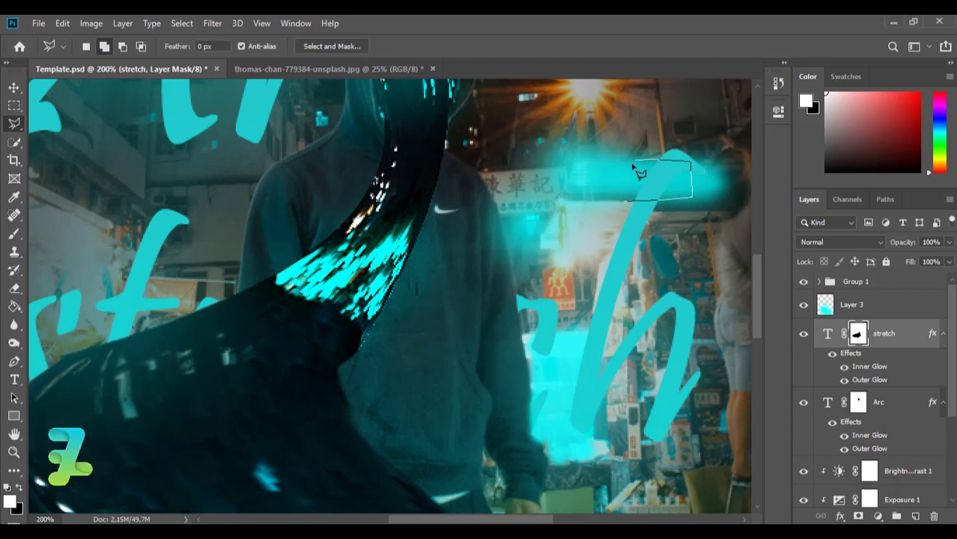
left_click(626, 201)
Paint black on the stretch mask to hide the 'h' tip, deselect, and zoom out.
left_click(14, 233)
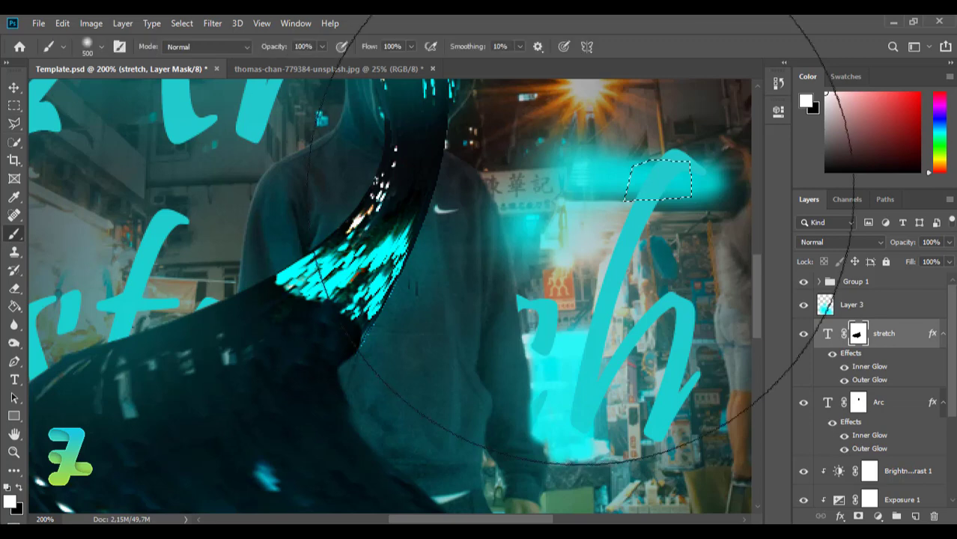
left_click(21, 487)
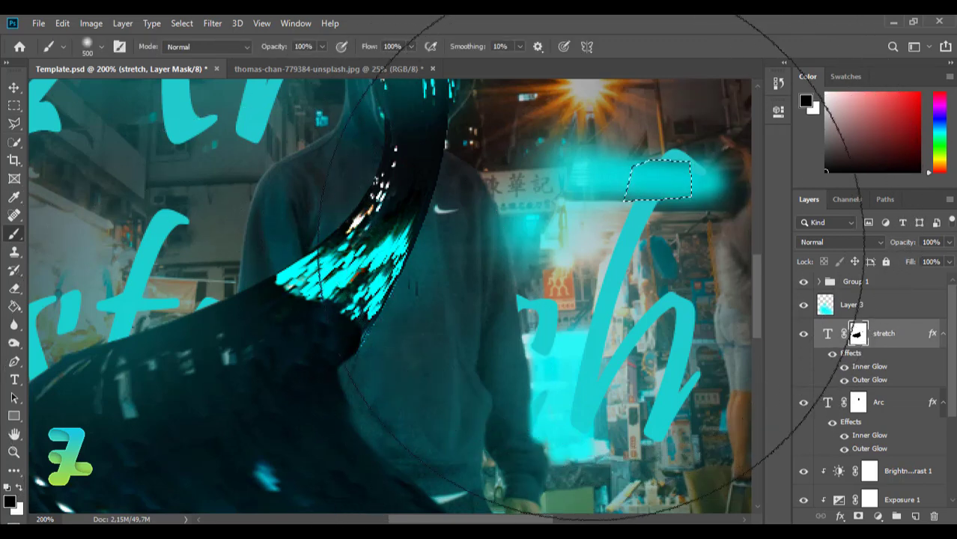
left_click(593, 266)
key("ctrl+d")
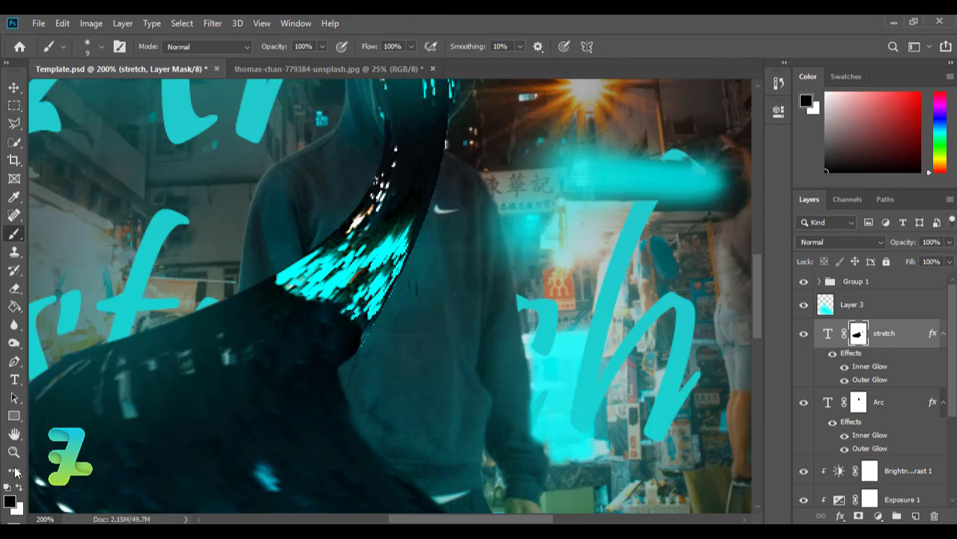
key("x")
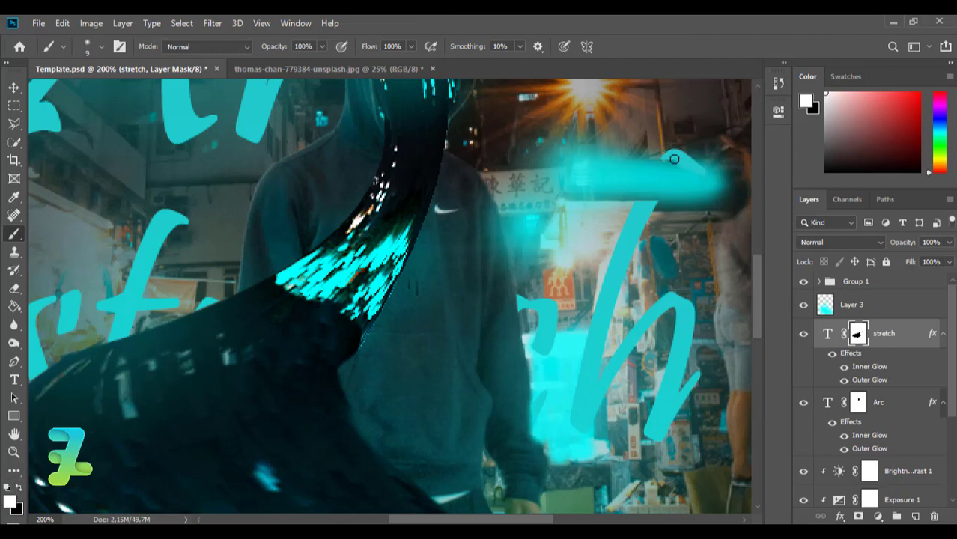
key("ctrl+minus")
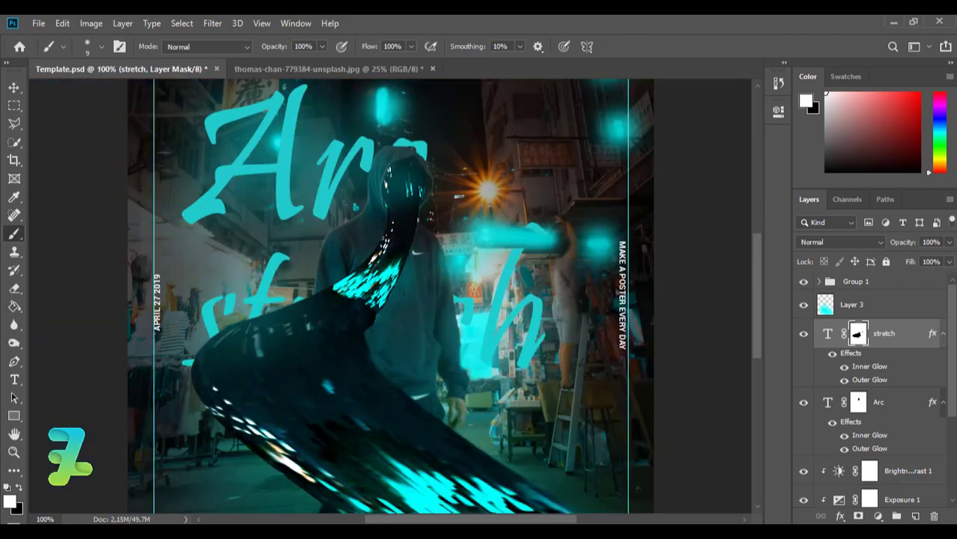
key("ctrl+minus")
key("ctrl+minus")
key("ctrl+minus")
key("ctrl+minus")
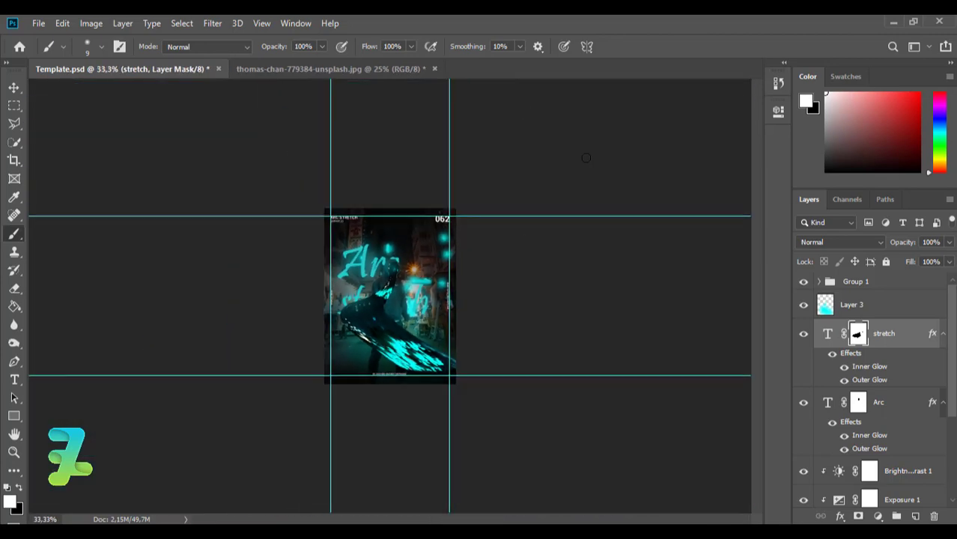
View the poster at 50% and set Layer 5's opacity to 12%.
key("ctrl+plus")
key("ctrl+plus")
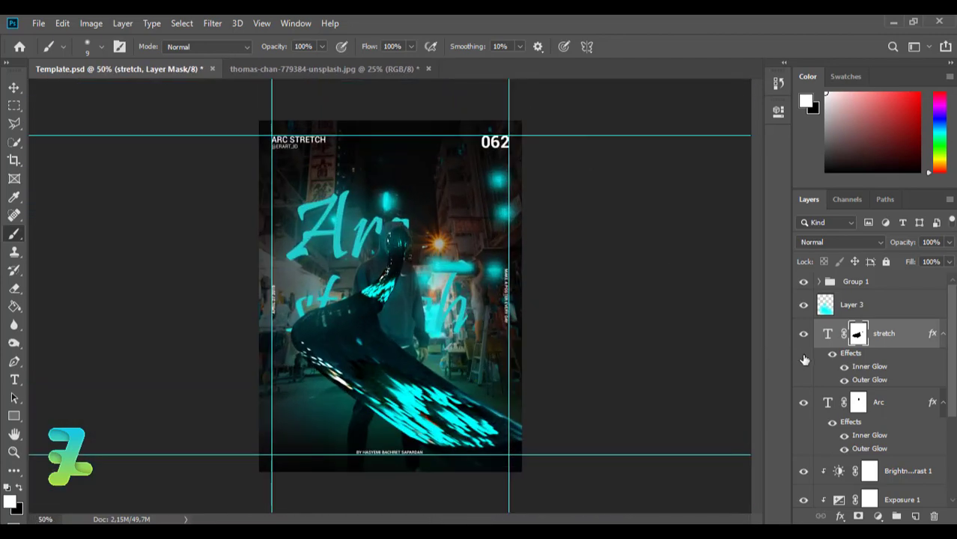
scroll(823, 390, "down", 3)
scroll(802, 435, "down", 2)
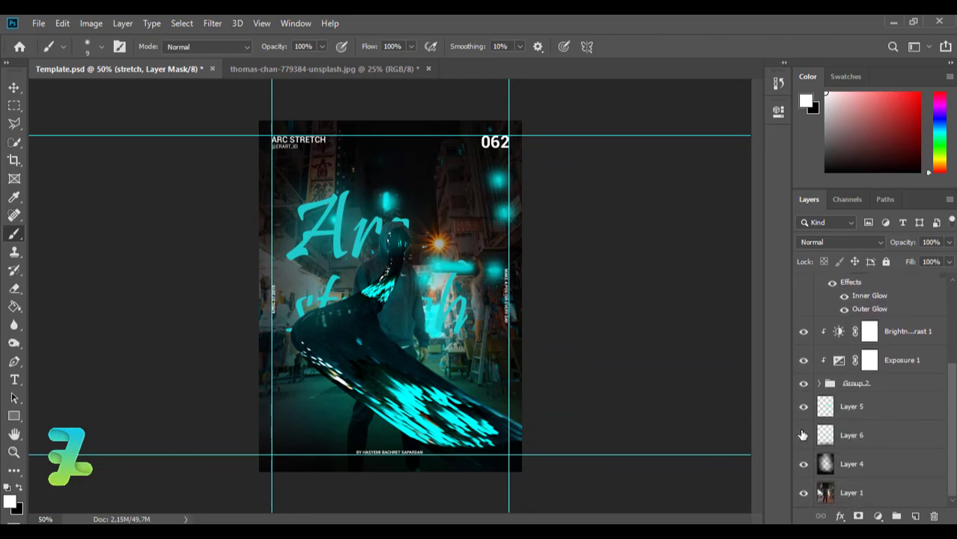
left_click(803, 406)
mouse_move(948, 244)
left_mouse_down()
mouse_move(871, 262)
mouse_move(891, 263)
left_mouse_up()
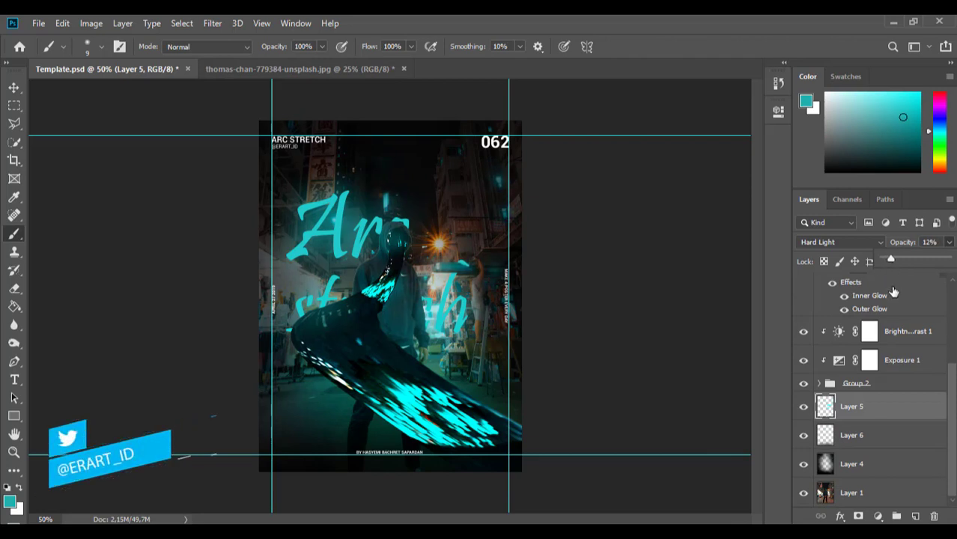
Hide Group 1 and stamp all visible layers into a new Layer 7 above Layer 3.
scroll(921, 351, "up", 4)
scroll(880, 319, "up", 1)
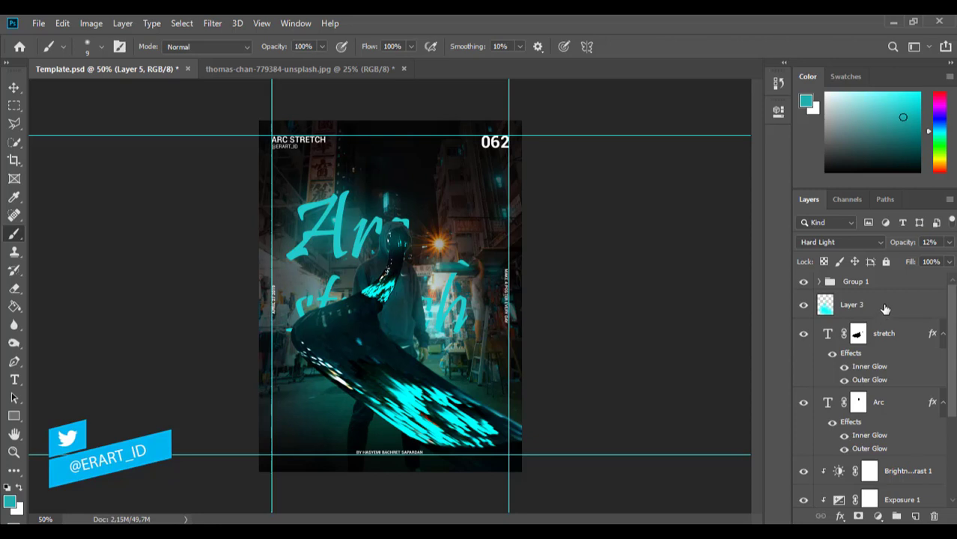
left_click(803, 281)
left_click(883, 307)
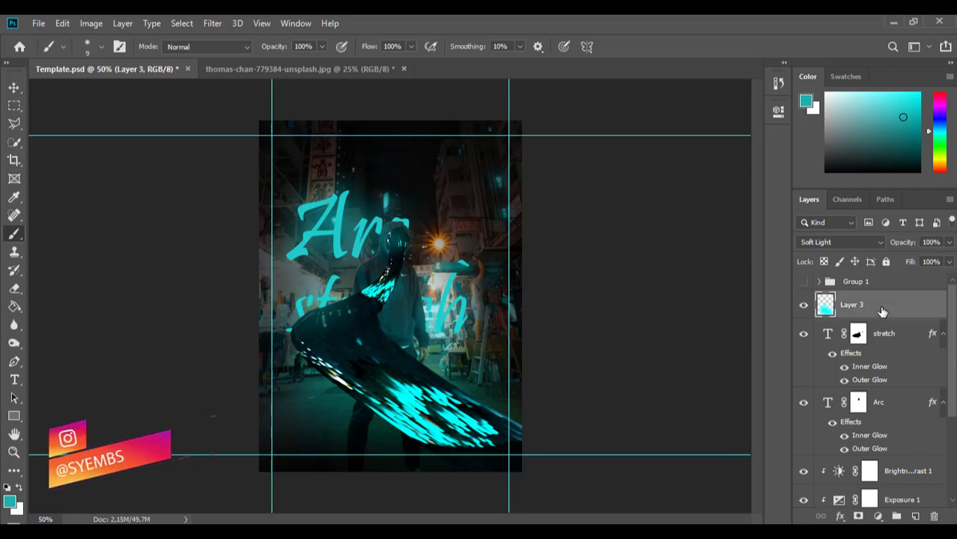
key("ctrl+shift+alt+e")
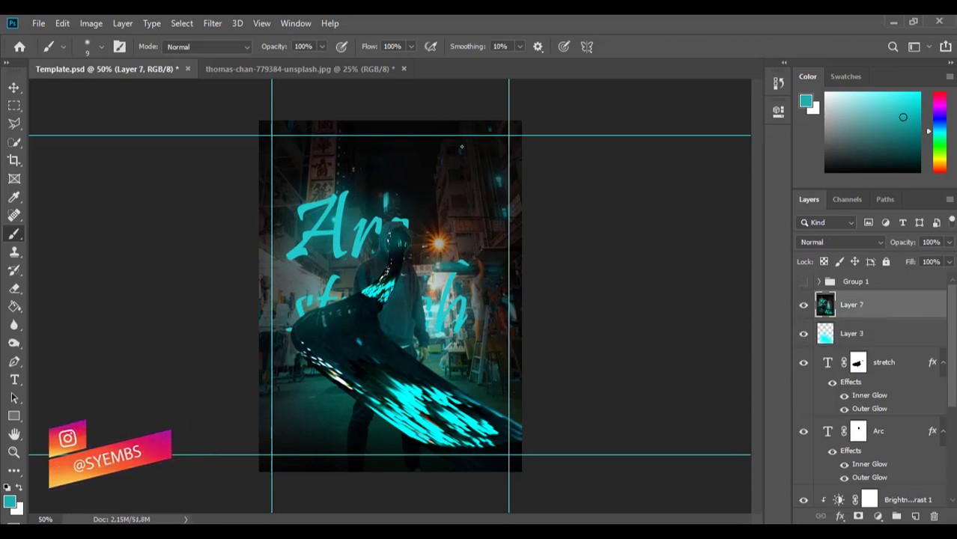
Apply Add Noise at 1,53% with Uniform distribution to Layer 7.
left_click(219, 24)
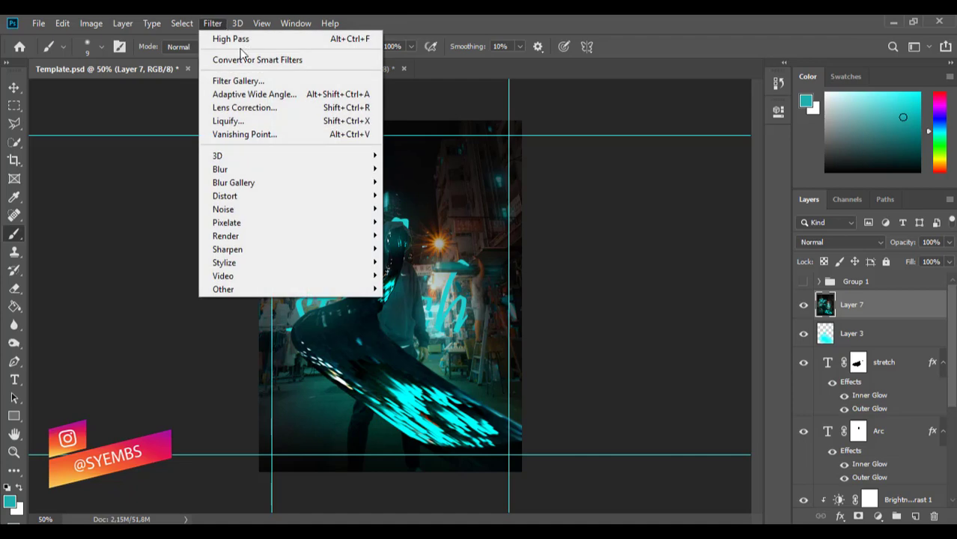
left_click(212, 23)
left_click(212, 23)
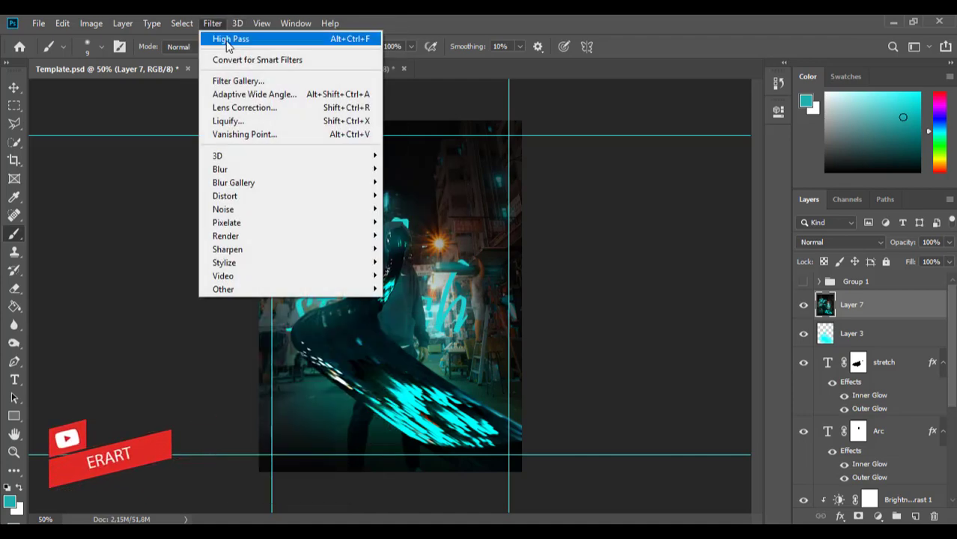
left_click(415, 210)
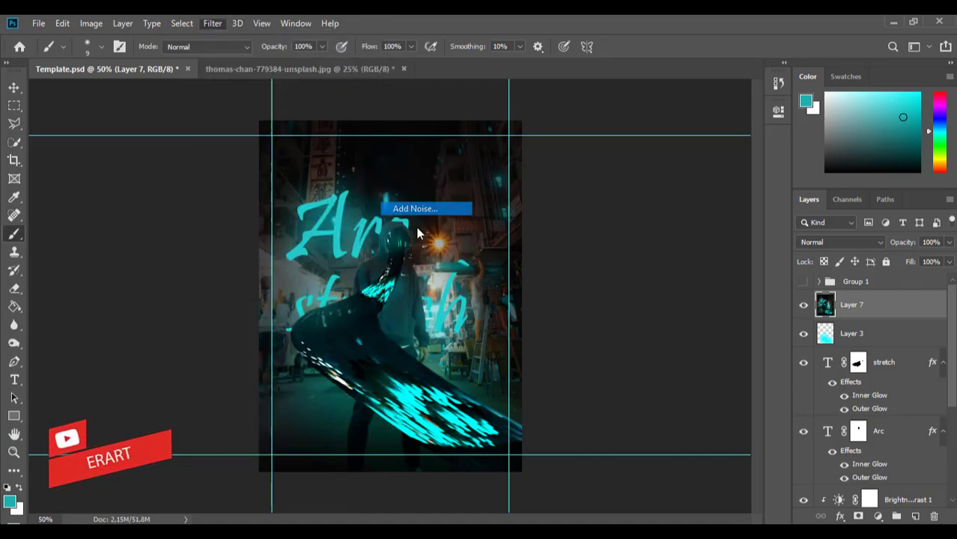
left_click_drag(381, 289, 371, 289)
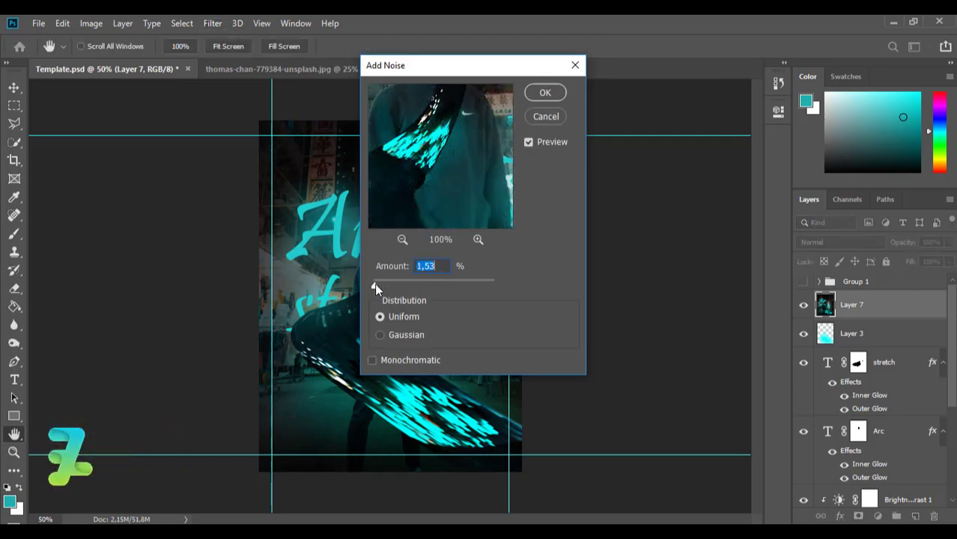
left_click(538, 102)
Switch to the Brush tool and scroll through the Layers panel.
key("b")
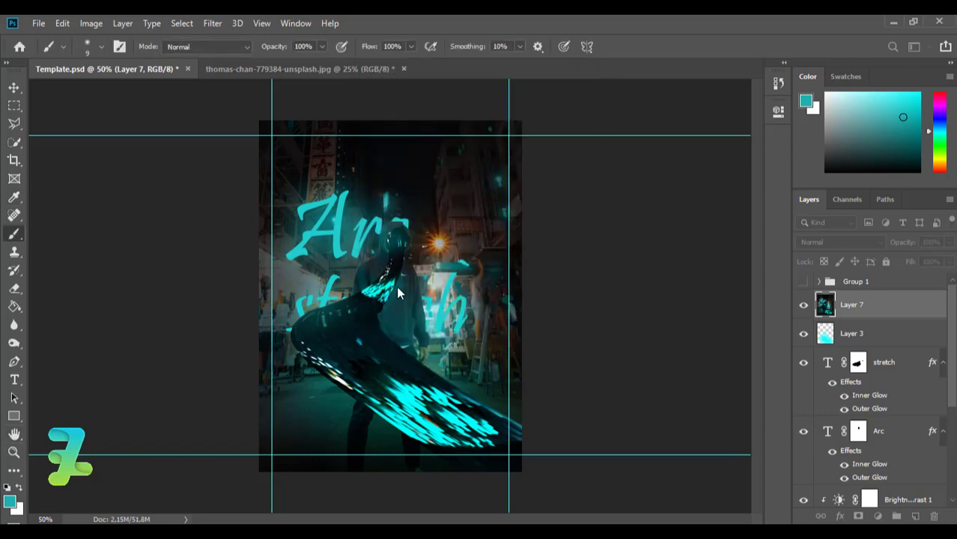
scroll(397, 290, "up", 1)
scroll(397, 290, "up", 2)
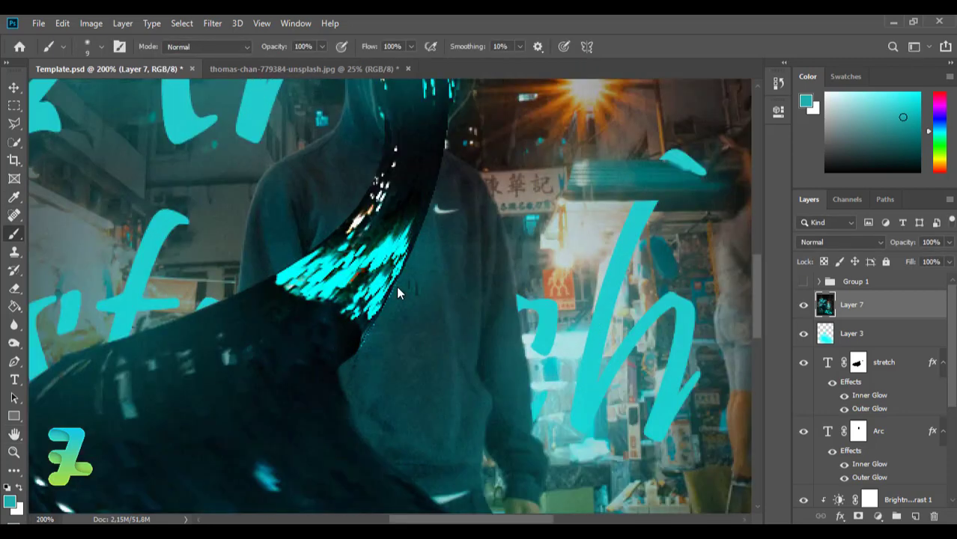
scroll(396, 286, "up", 2)
scroll(396, 286, "down", 5)
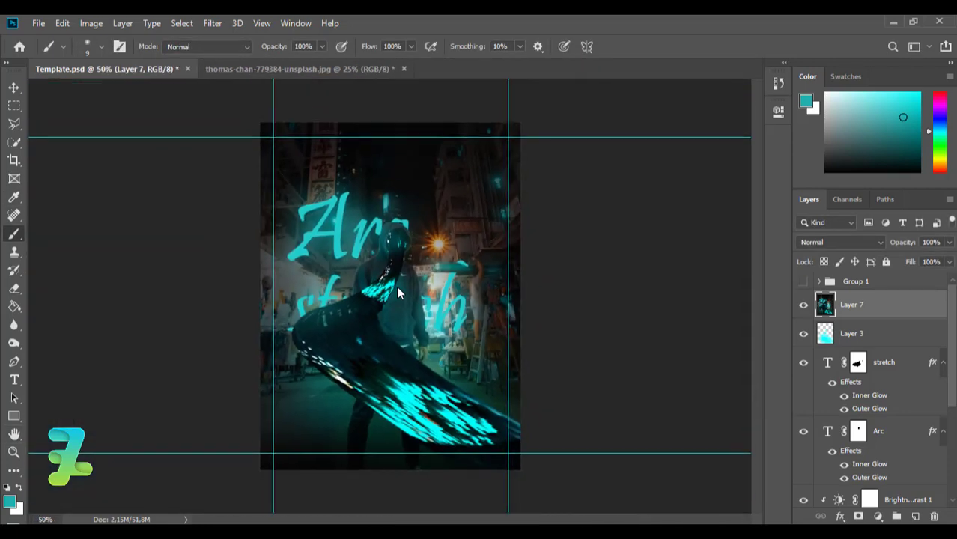
scroll(396, 286, "up", 1)
scroll(396, 286, "down", 1)
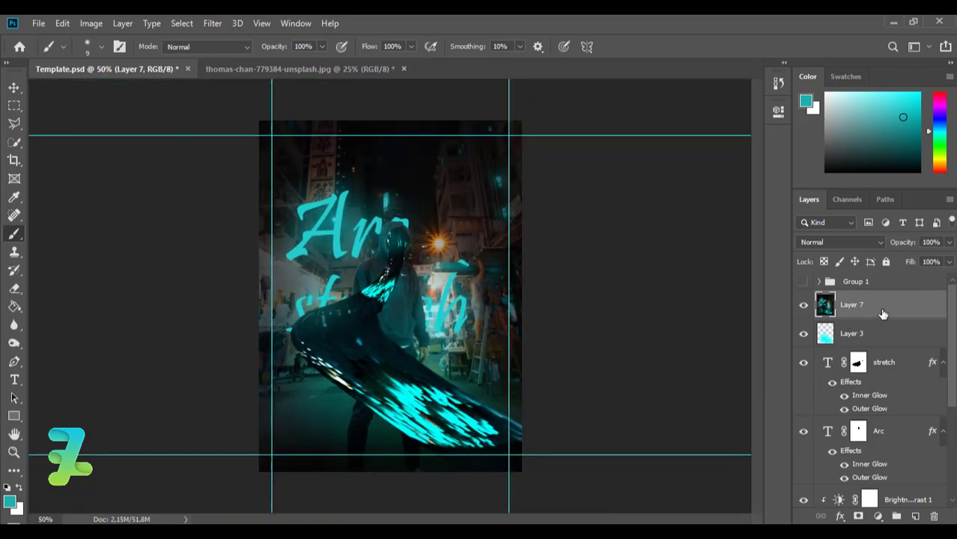
Duplicate Layer 7, run a 3,8 px High Pass on the copy, and blend it as Pin Light.
key("ctrl+j")
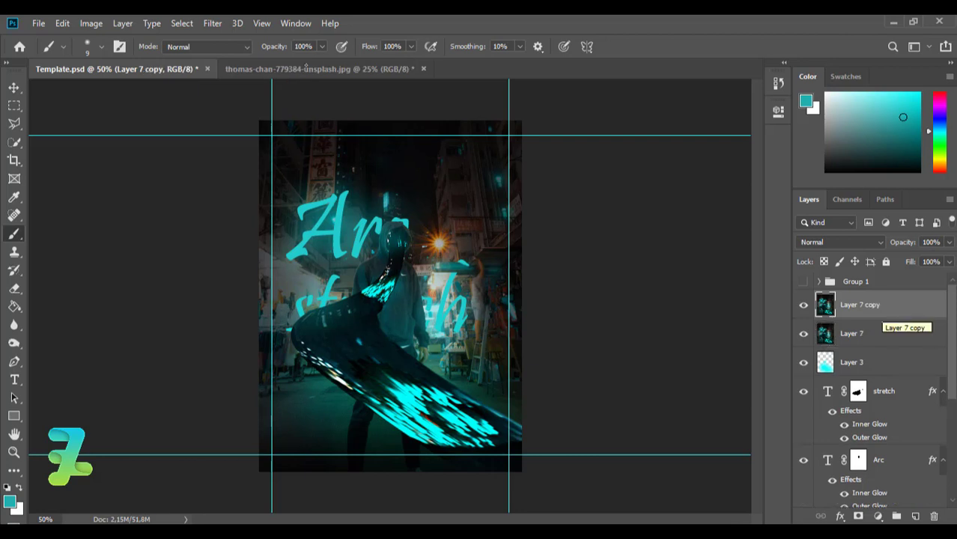
left_click(212, 24)
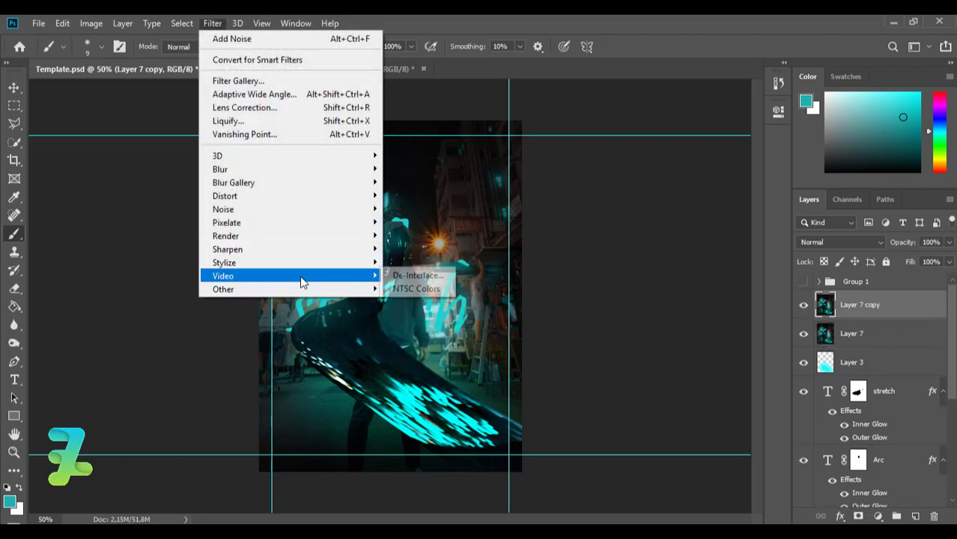
mouse_move(223, 289)
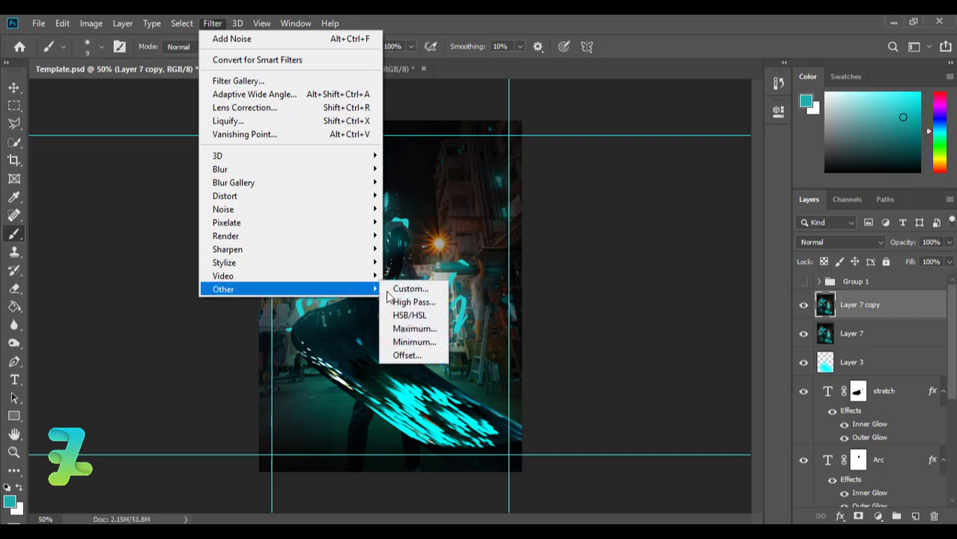
left_click(405, 301)
mouse_move(462, 311)
left_mouse_down()
mouse_move(475, 315)
mouse_move(403, 314)
left_mouse_up()
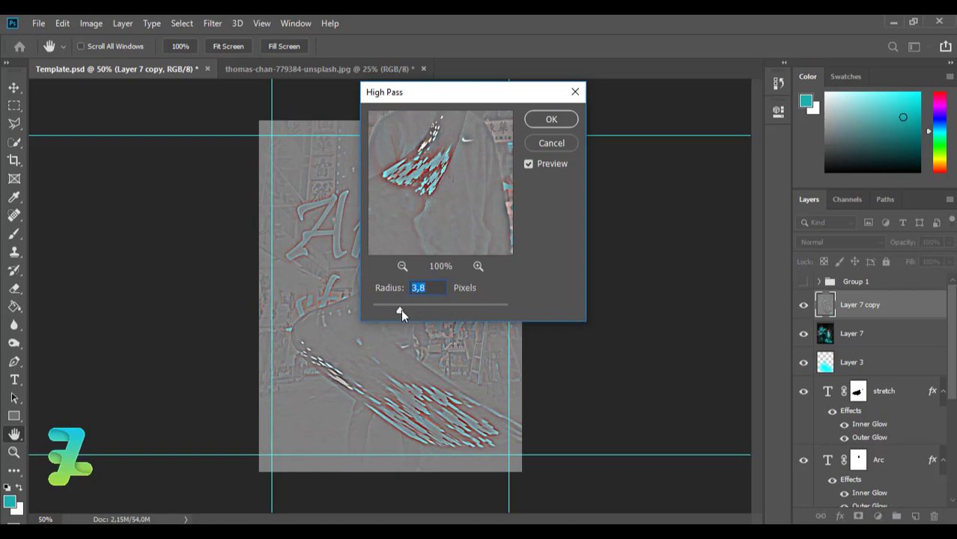
left_click(551, 120)
left_click(839, 241)
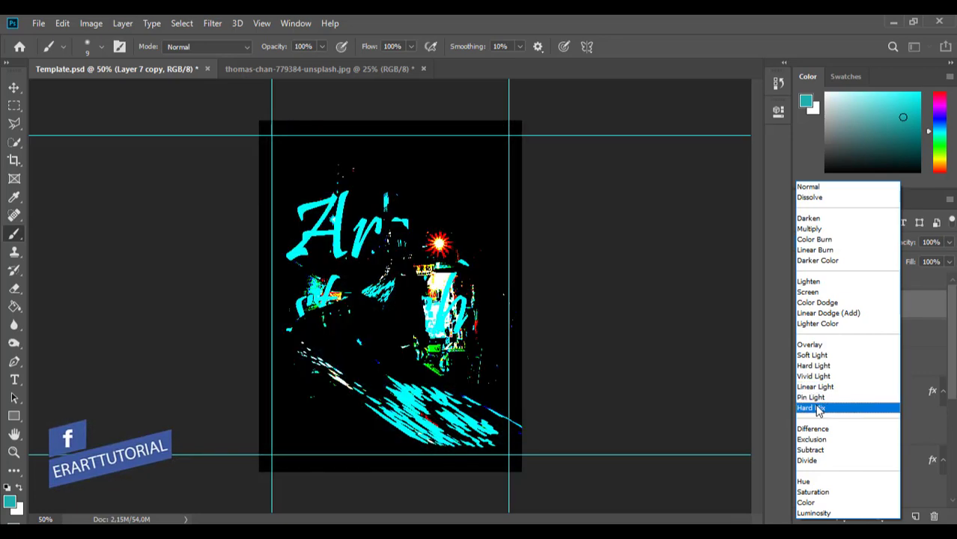
left_click(813, 398)
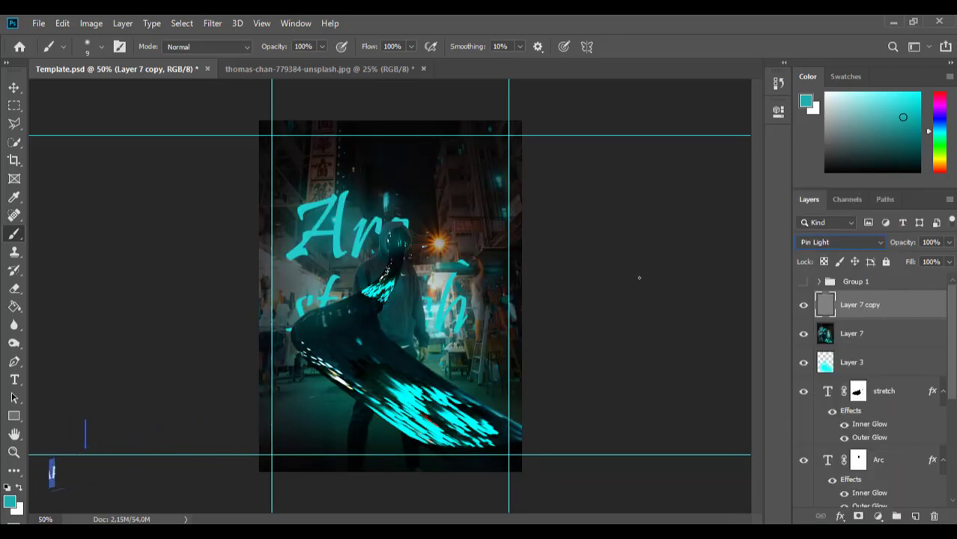
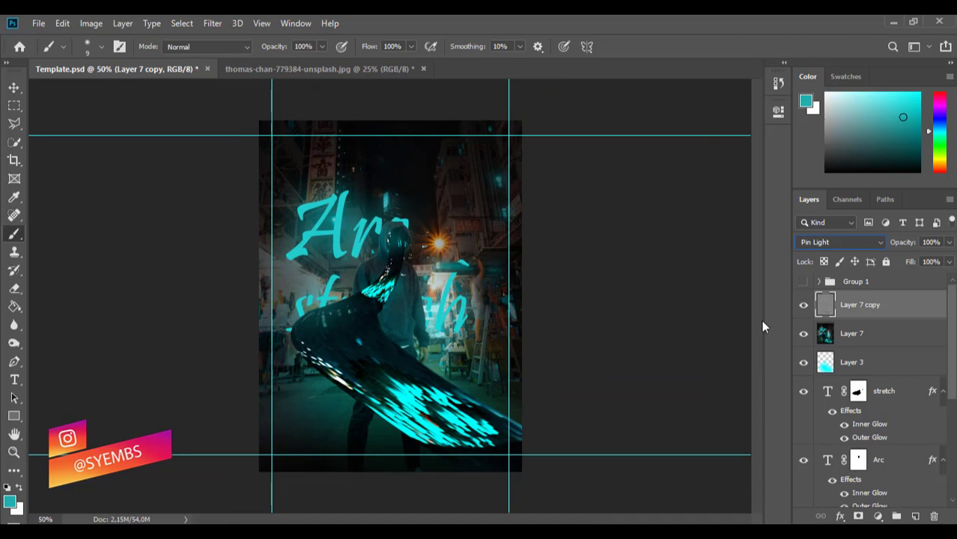
Add a Color Lookup adjustment layer using the Crisp_Winter.look 3DLUT for a cooler blue grade.
left_click(877, 516)
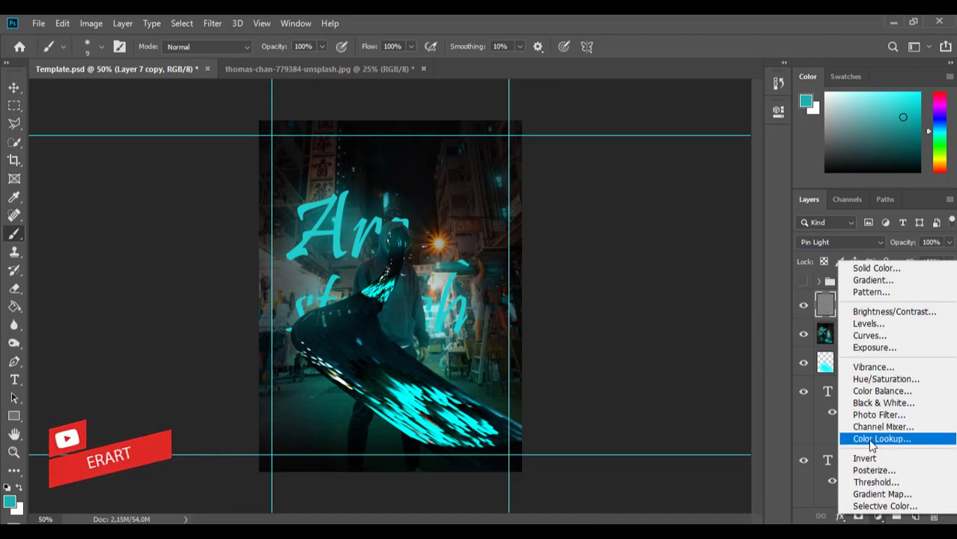
left_click(873, 441)
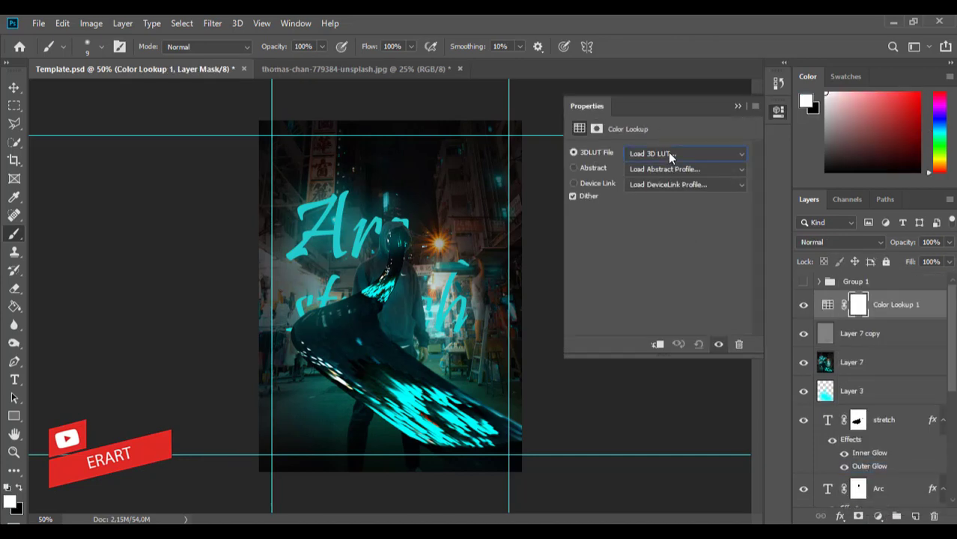
left_click(668, 152)
left_click(657, 75)
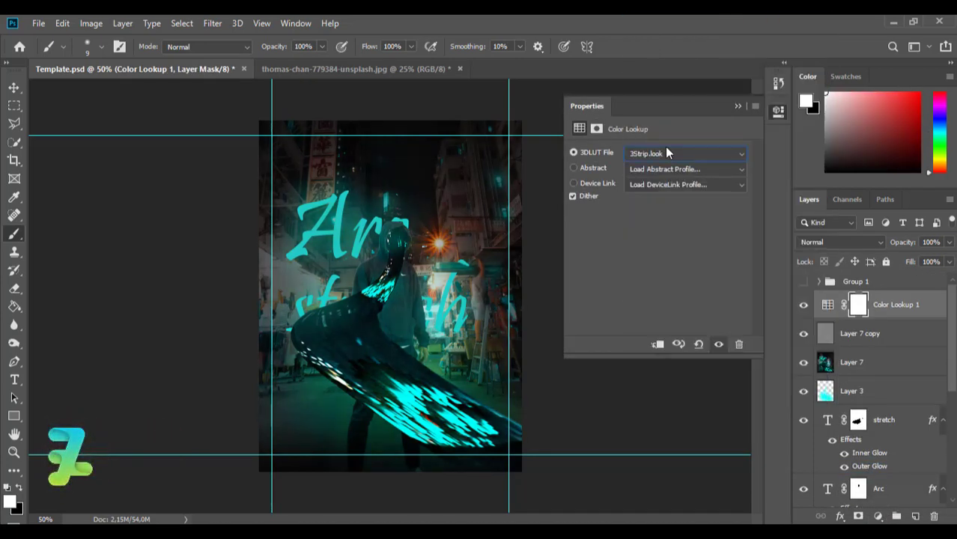
scroll(666, 152, "down", 1)
scroll(666, 152, "down", 1)
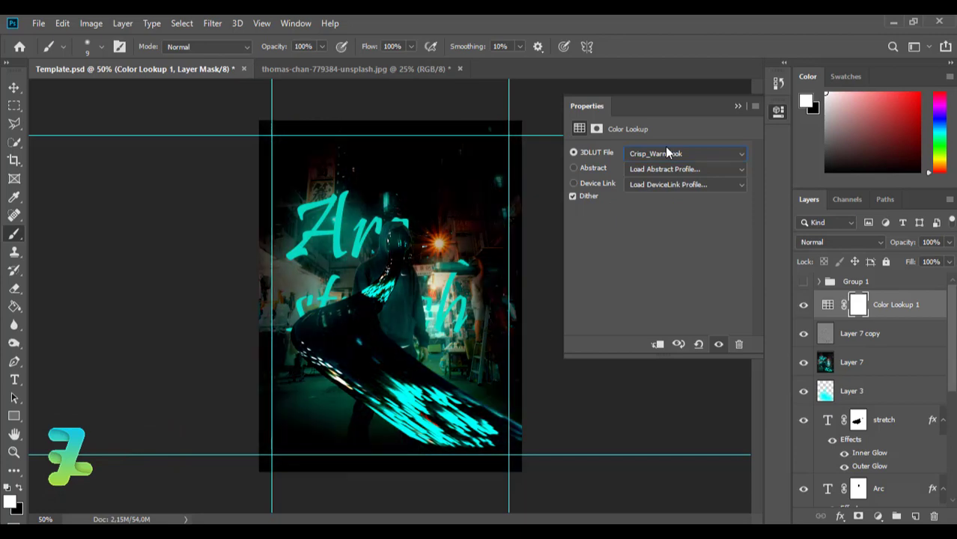
scroll(665, 152, "down", 1)
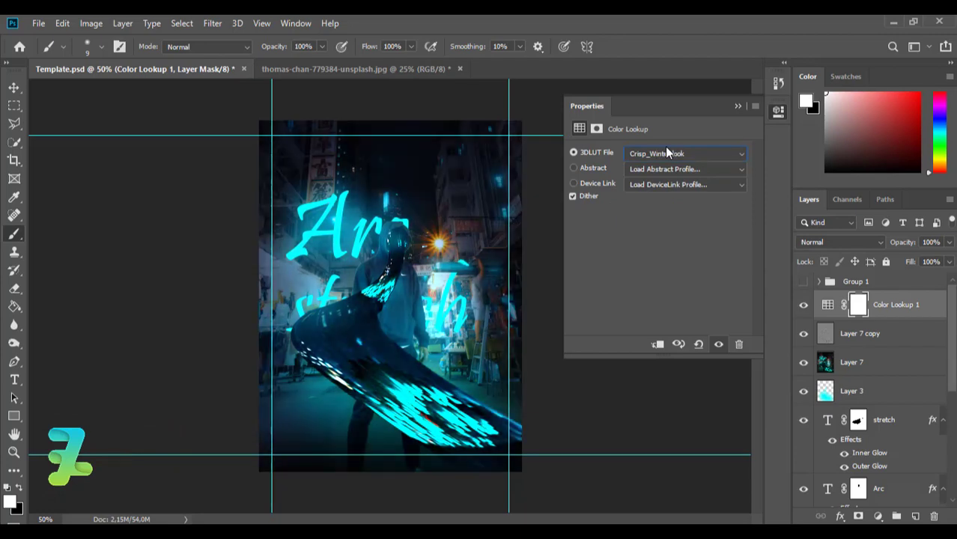
Lower the Color Lookup adjustment layer's opacity to 36%.
left_click(738, 107)
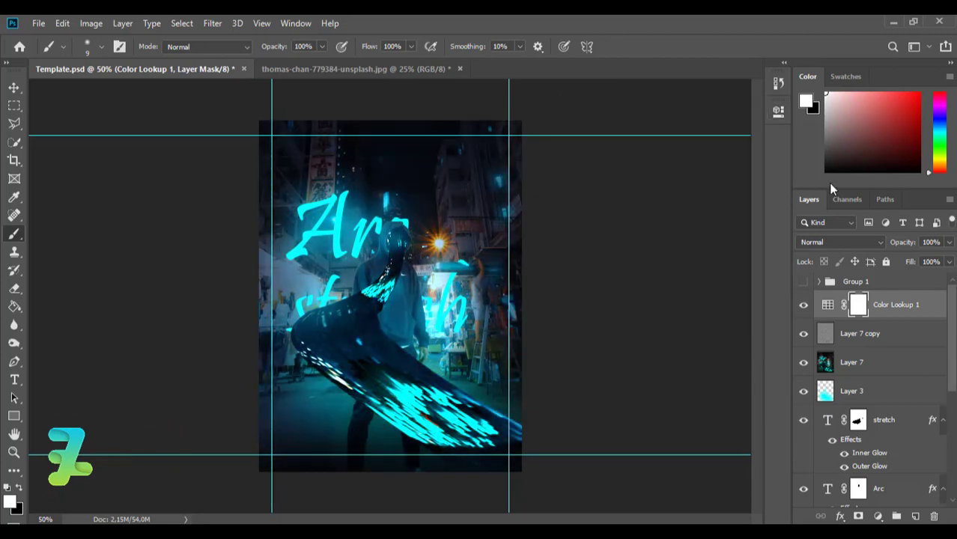
left_click(950, 242)
left_click_drag(948, 261, 904, 261)
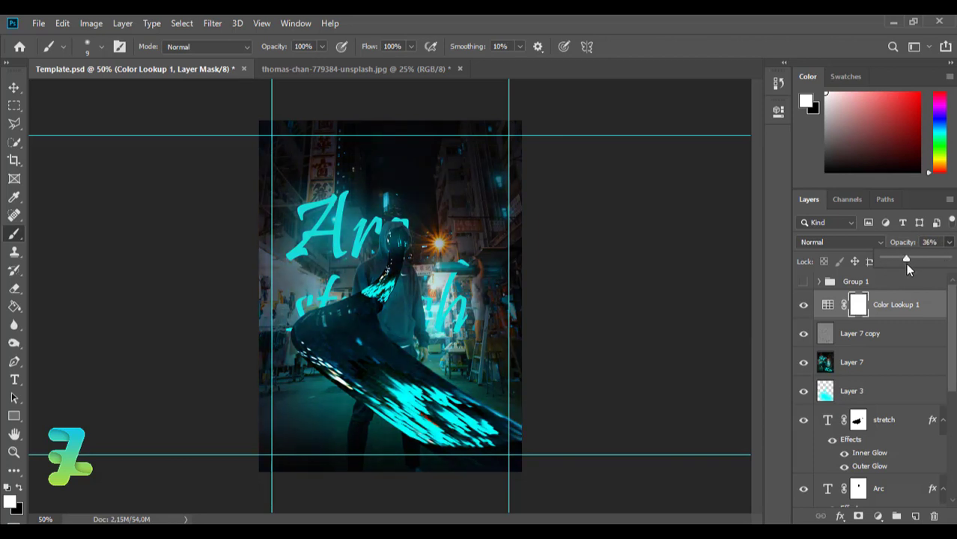
Switch to the Move tool, zoom out to the whole poster, and save it.
key("v")
key("ctrl+minus")
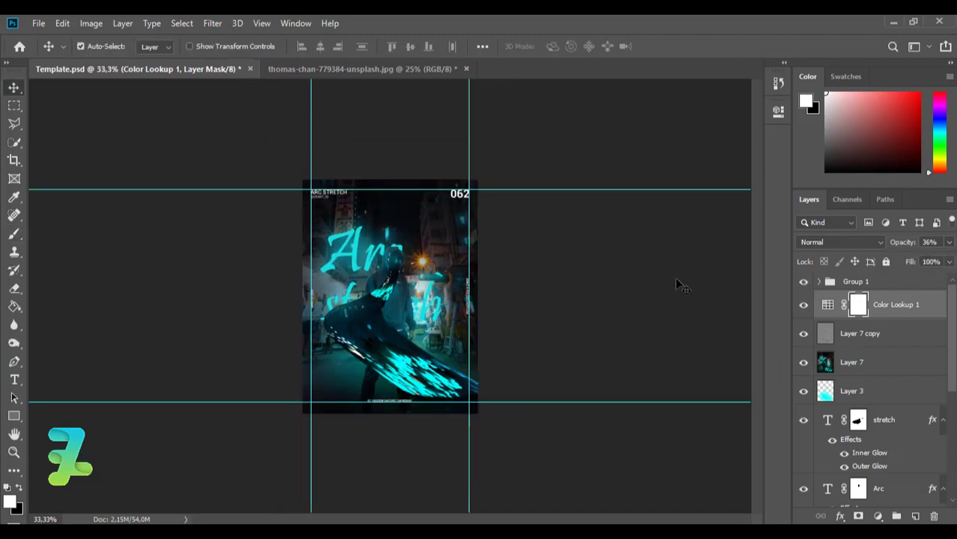
key("ctrl+s")
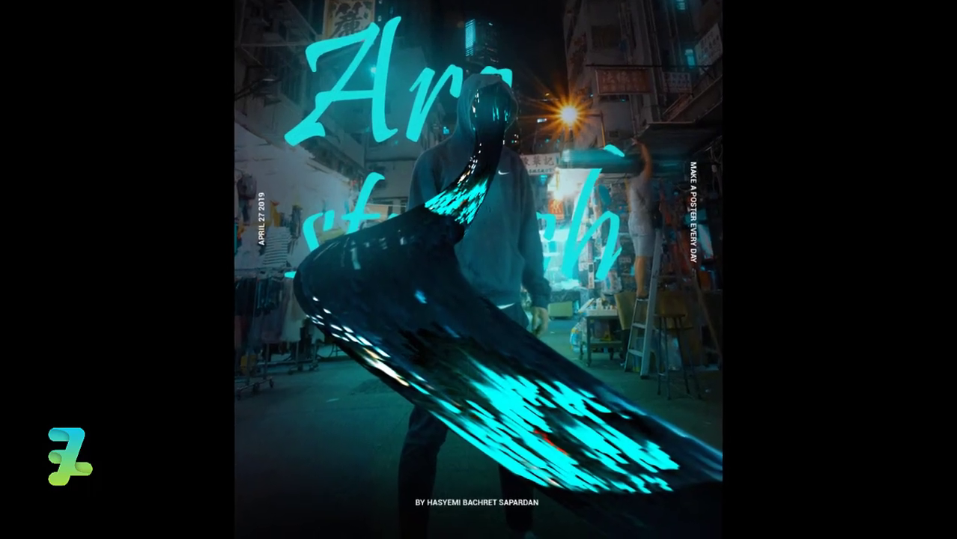